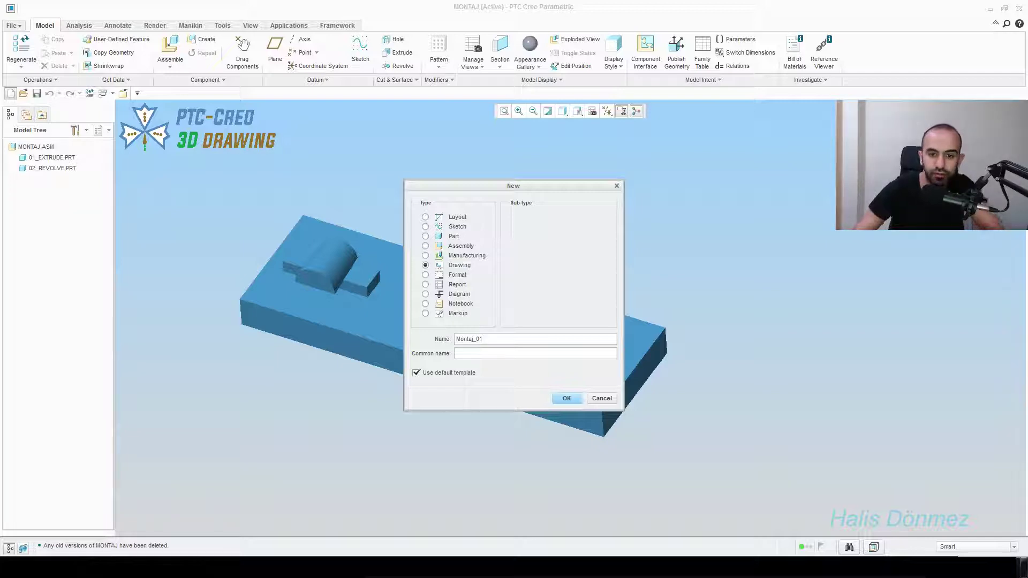
Create the drawing Montaj_01 with MONTAJ.ASM as the default model and a3_drawing as the template
{"action": "left_click", "coordinate": [567, 398]}
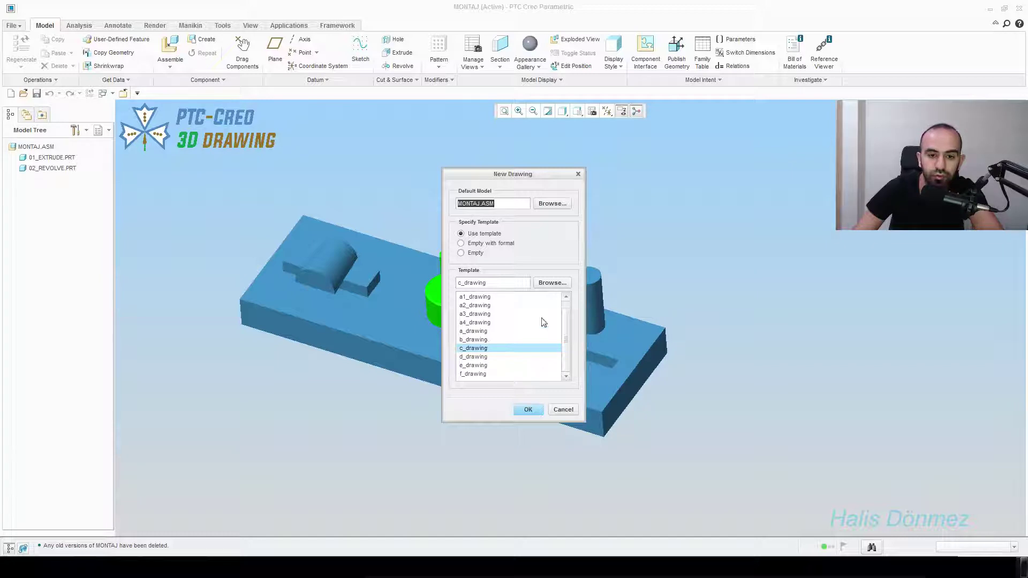
{"action": "mouse_move", "coordinate": [565, 327]}
{"action": "left_mouse_down"}
{"action": "mouse_move", "coordinate": [569, 305]}
{"action": "mouse_move", "coordinate": [565, 338]}
{"action": "mouse_move", "coordinate": [566, 310]}
{"action": "left_mouse_up"}
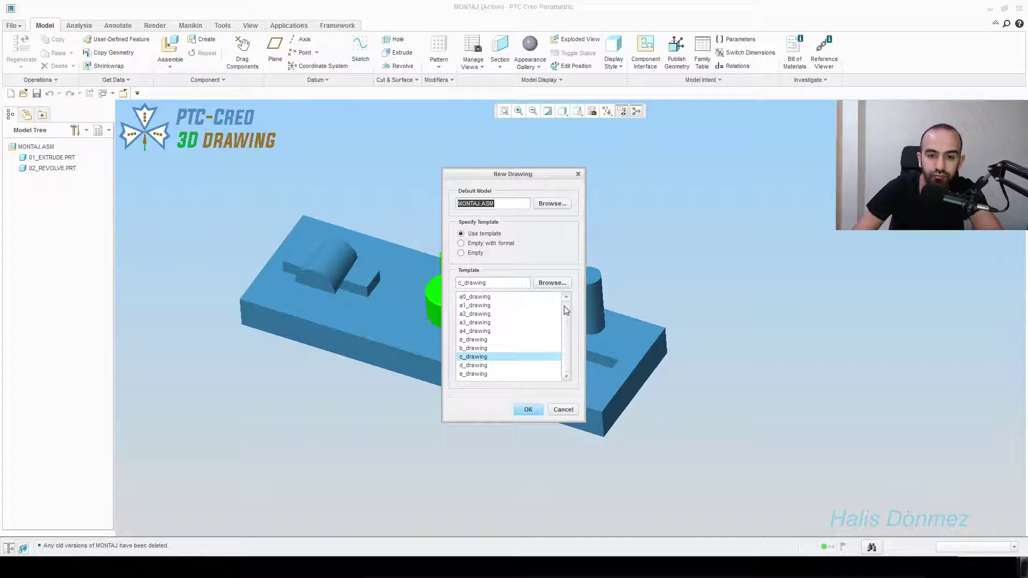
{"action": "left_click", "coordinate": [473, 323]}
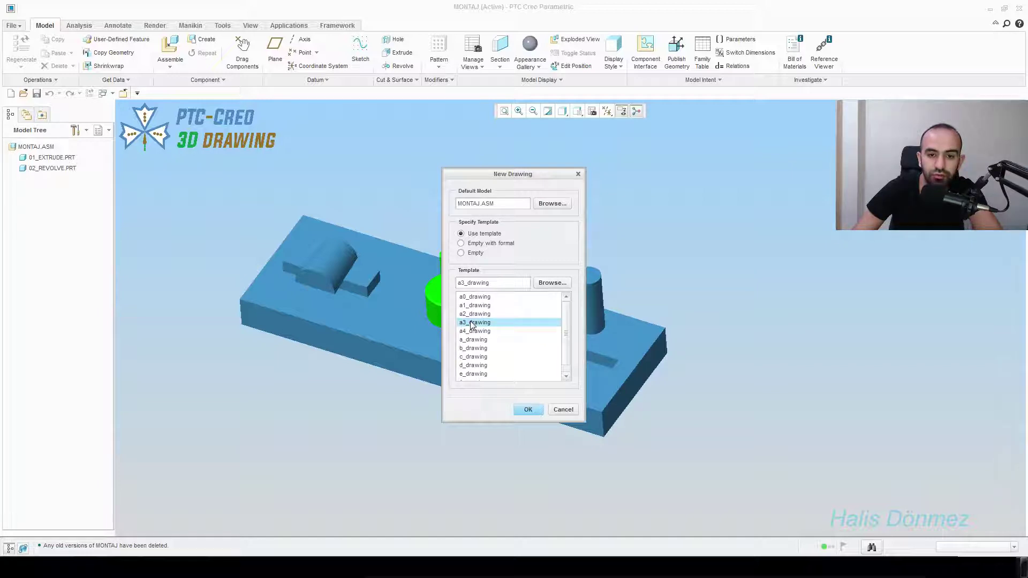
{"action": "left_click", "coordinate": [528, 410]}
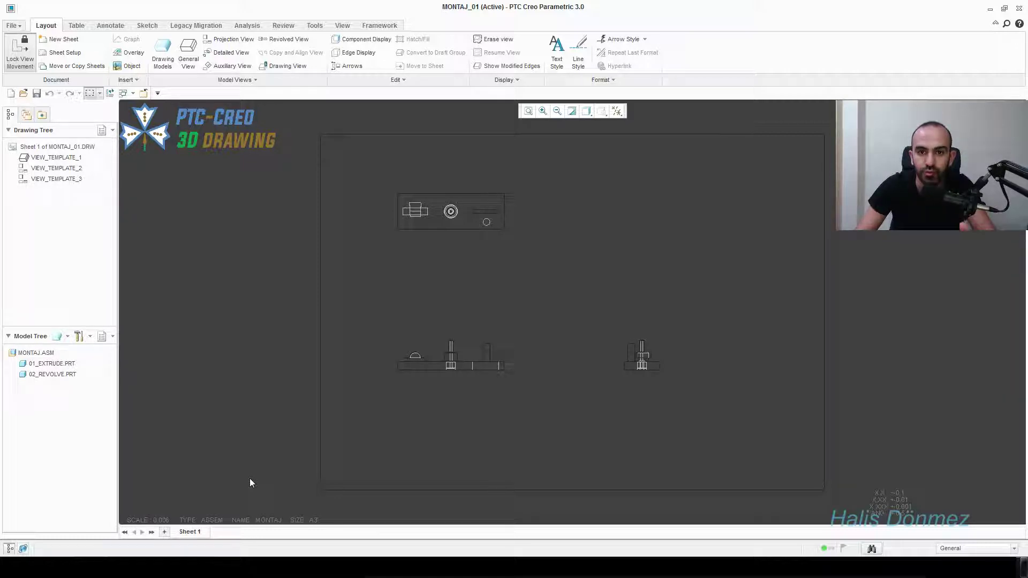
Delete the front view VIEW_TEMPLATE_1 together with its dependent views, leaving the sheet without views
{"action": "left_click", "coordinate": [310, 521]}
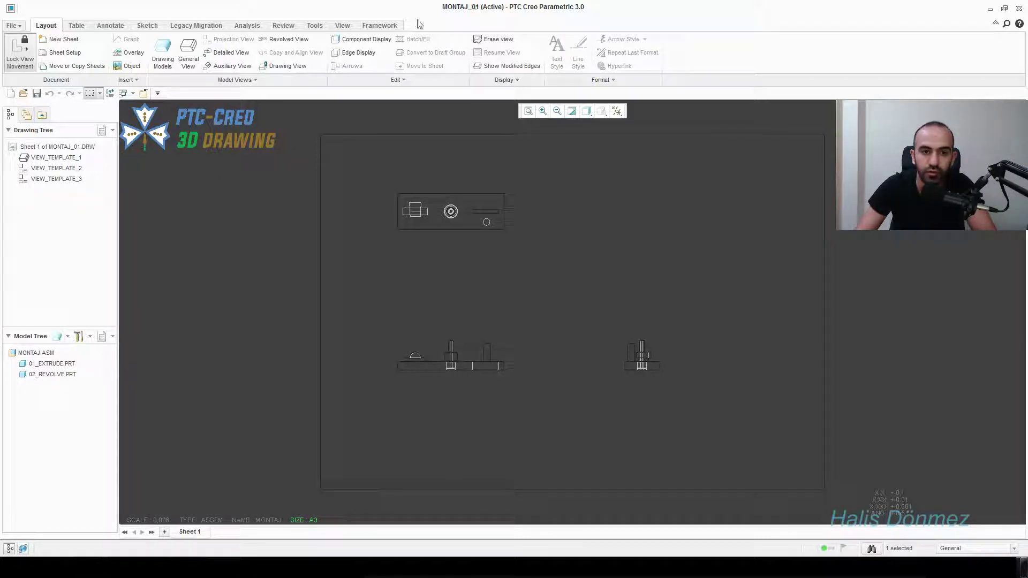
{"action": "left_click", "coordinate": [377, 195]}
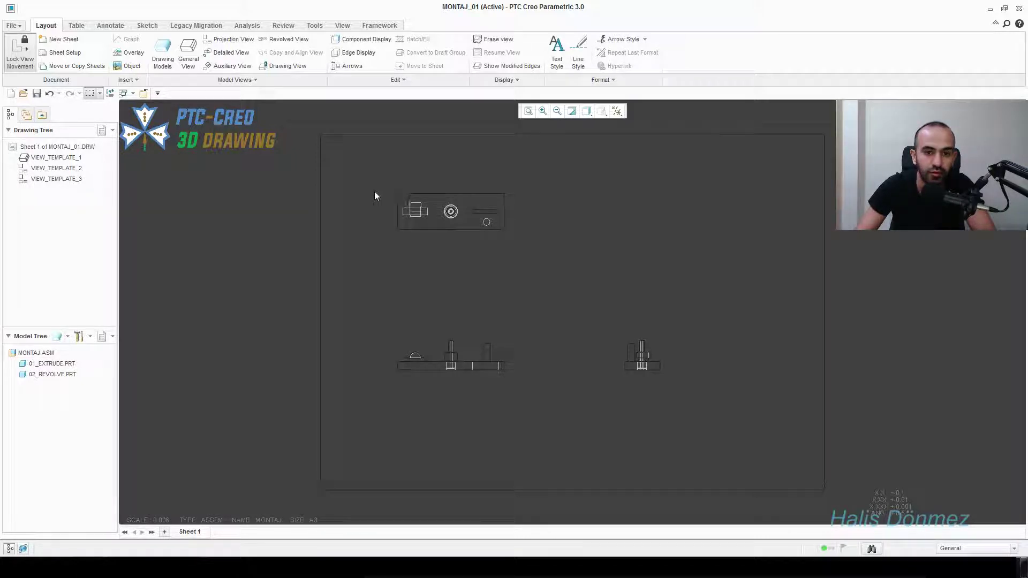
{"action": "left_click", "coordinate": [468, 216]}
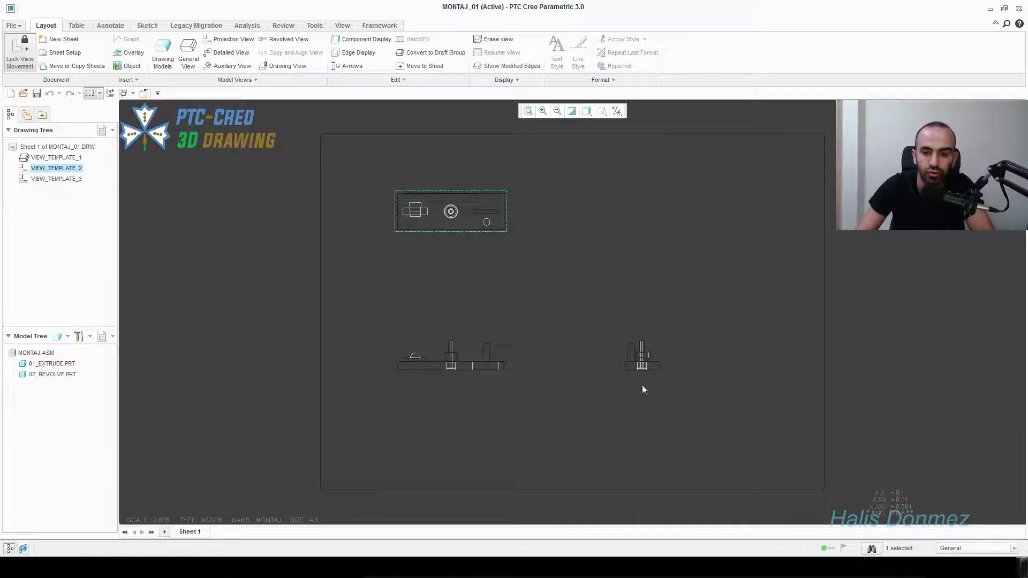
{"action": "left_click", "coordinate": [461, 358]}
{"action": "key", "text": "Delete"}
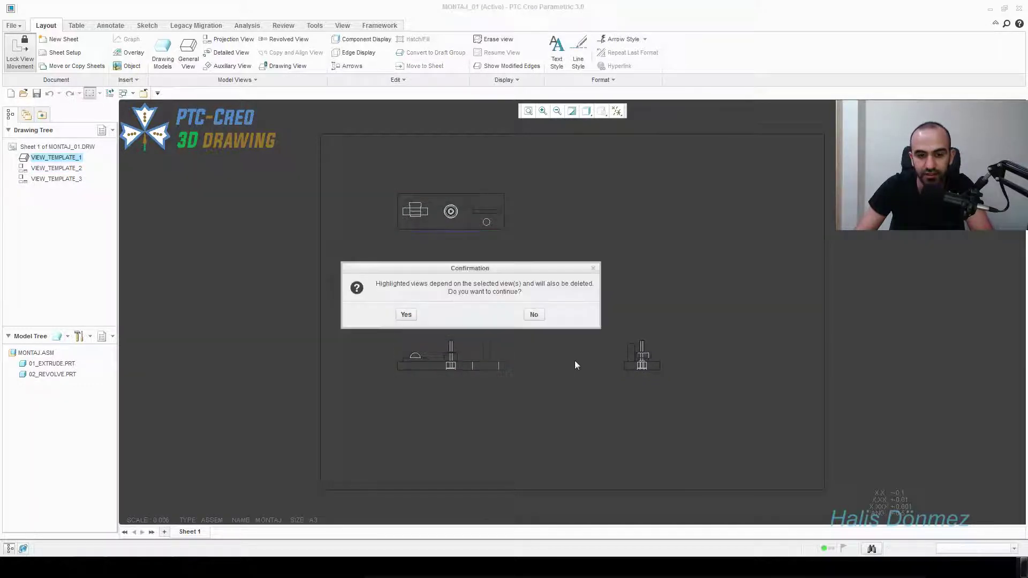
{"action": "left_click", "coordinate": [405, 315]}
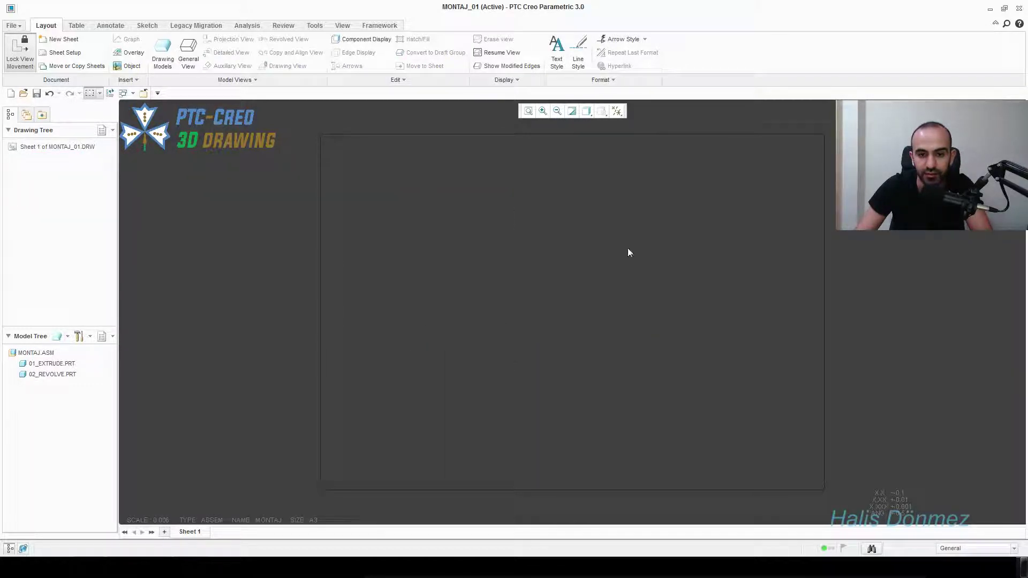
Preview the available system formats and set the format of Sheet 1 to c.frm
{"action": "double_click", "coordinate": [311, 520]}
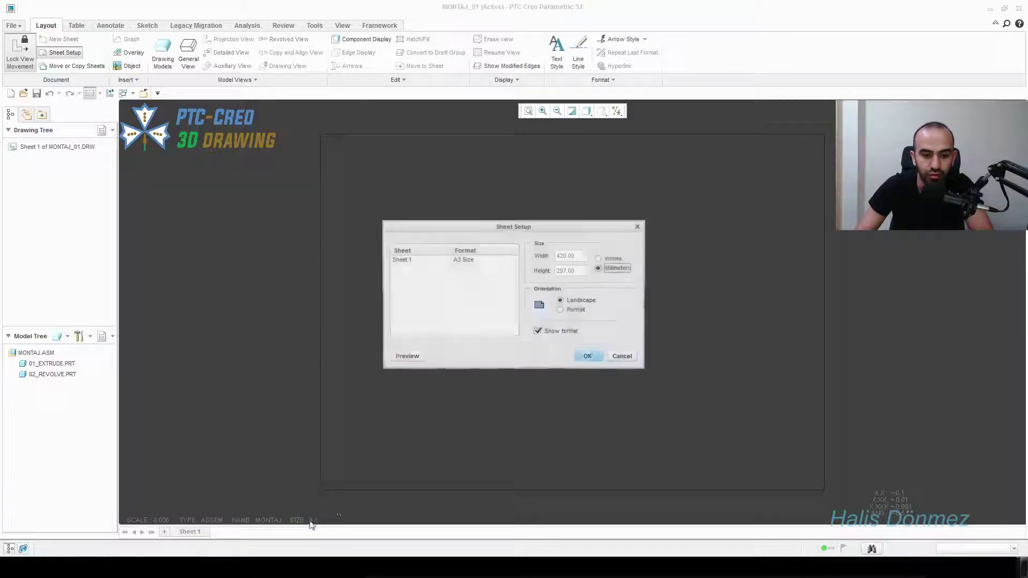
{"action": "left_click", "coordinate": [464, 259]}
{"action": "left_click", "coordinate": [463, 262]}
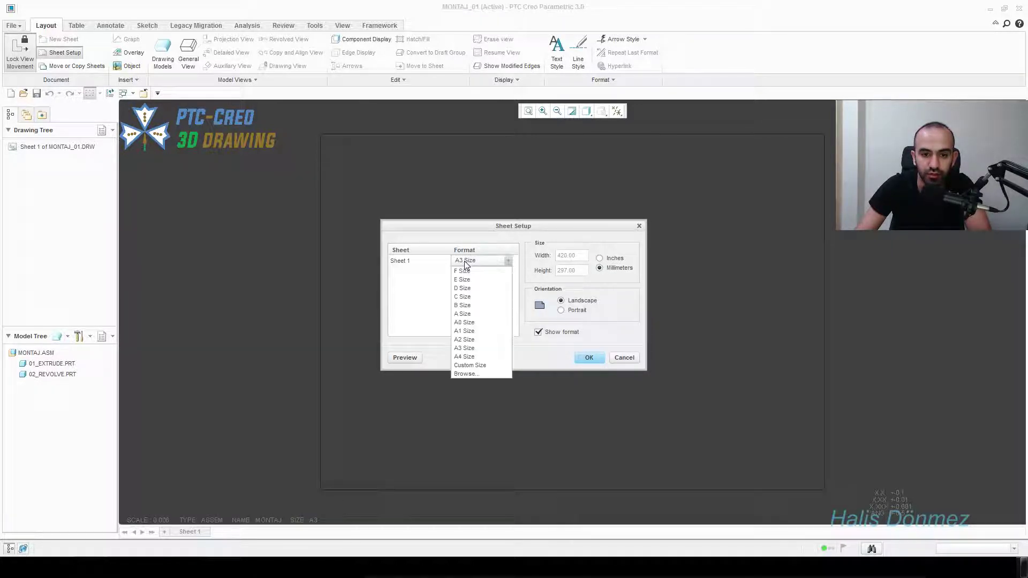
{"action": "left_click", "coordinate": [469, 373]}
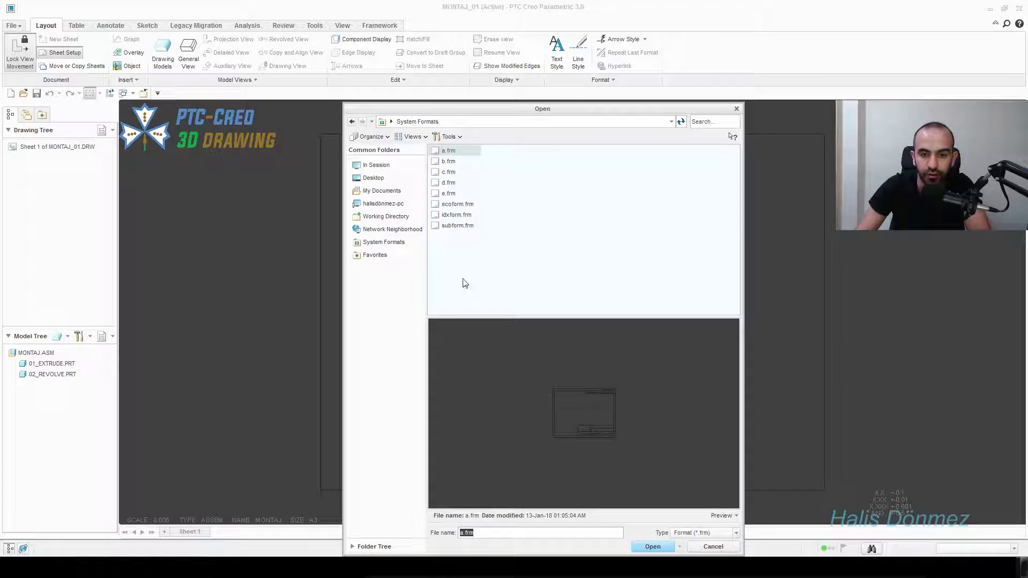
{"action": "left_click", "coordinate": [448, 172]}
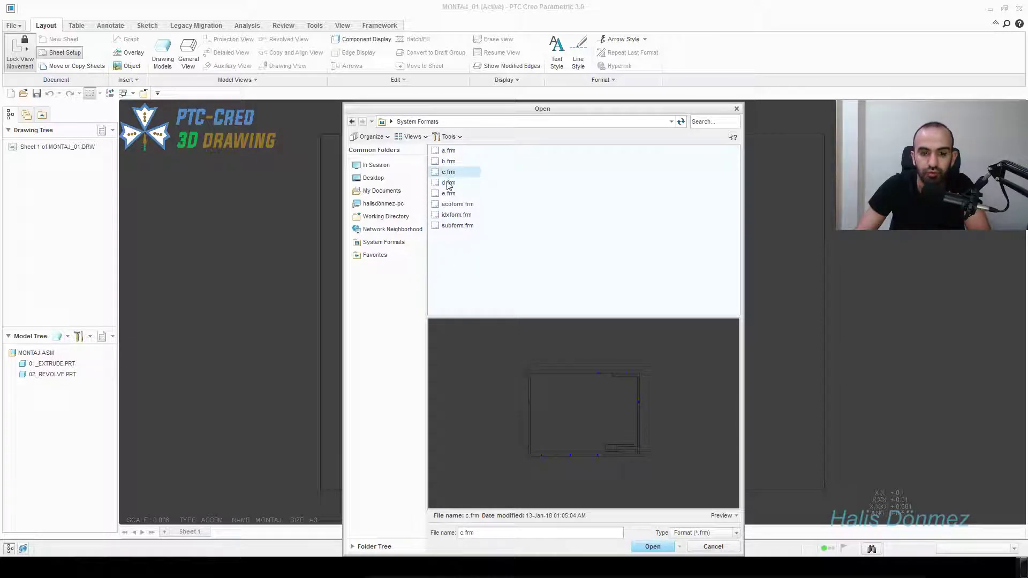
{"action": "left_click", "coordinate": [448, 183]}
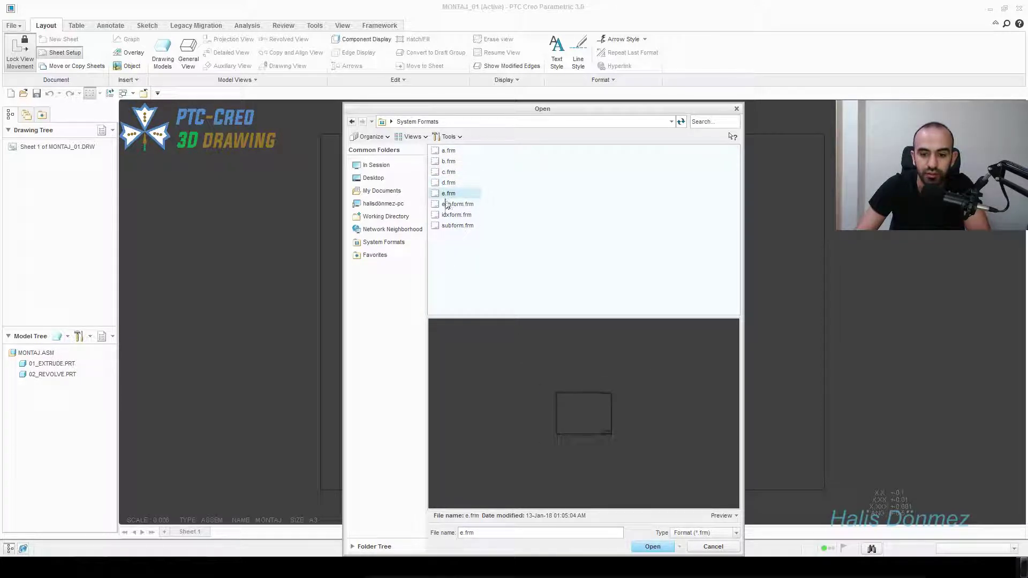
{"action": "left_click", "coordinate": [449, 205]}
{"action": "left_click", "coordinate": [448, 215]}
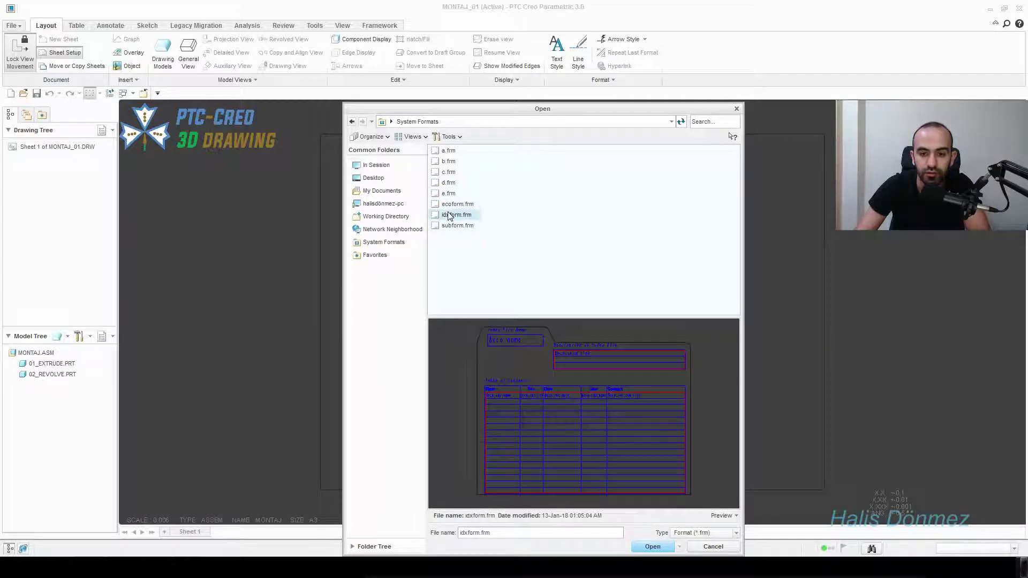
{"action": "left_click", "coordinate": [448, 227]}
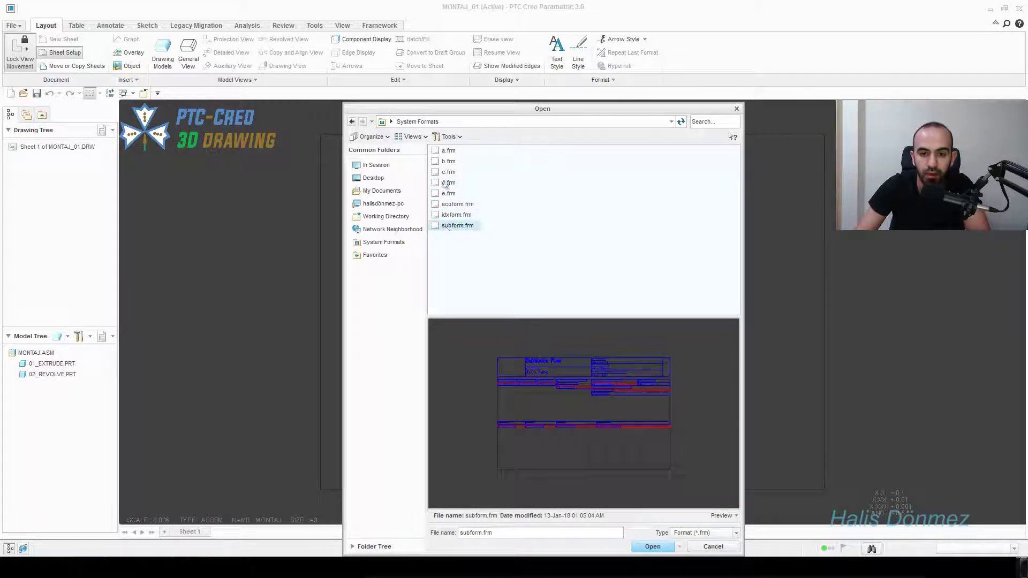
{"action": "left_click", "coordinate": [448, 162]}
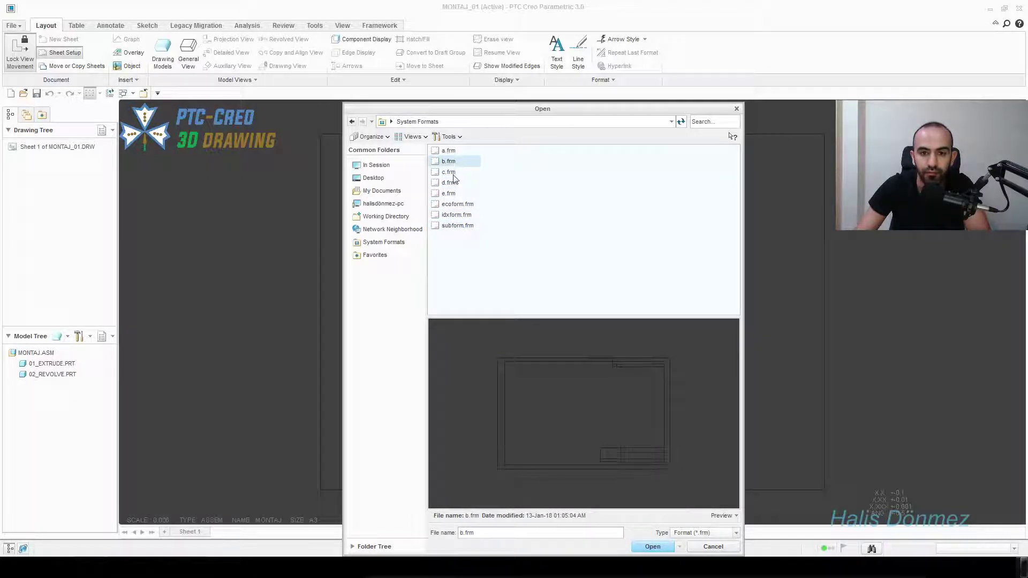
{"action": "left_click", "coordinate": [451, 172]}
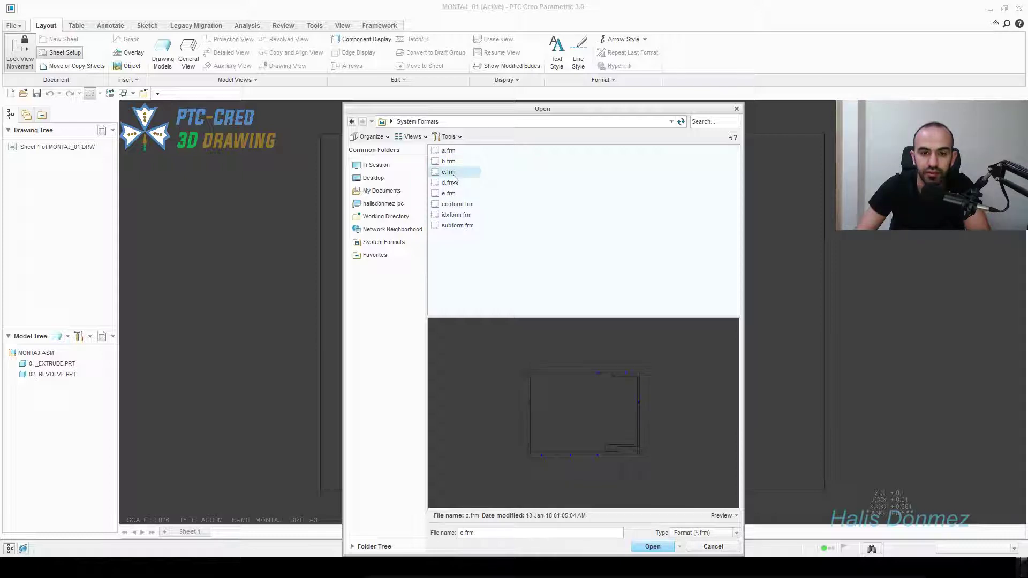
{"action": "double_click", "coordinate": [453, 176]}
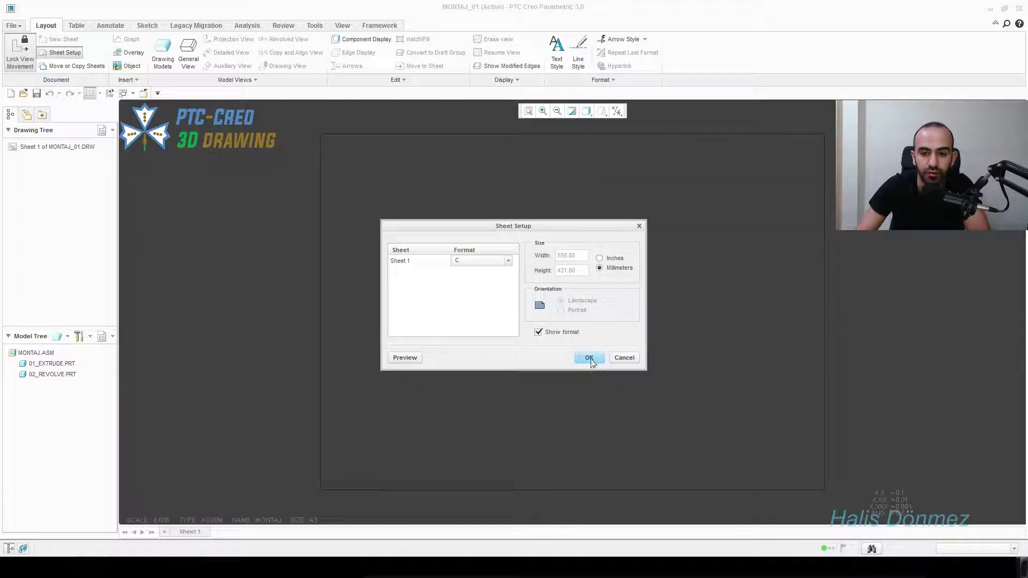
{"action": "left_click", "coordinate": [587, 355]}
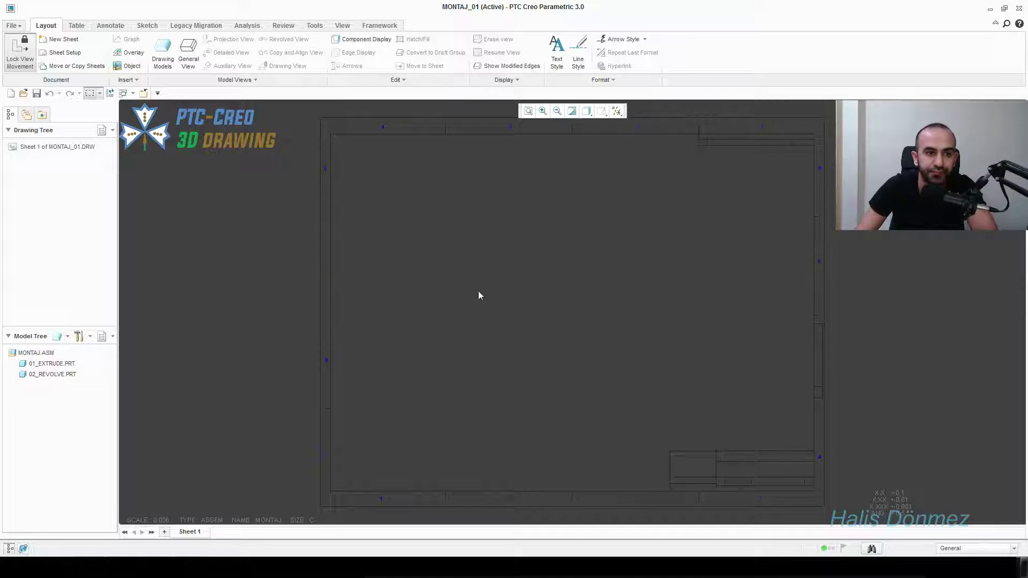
{"action": "right_click", "coordinate": [416, 207]}
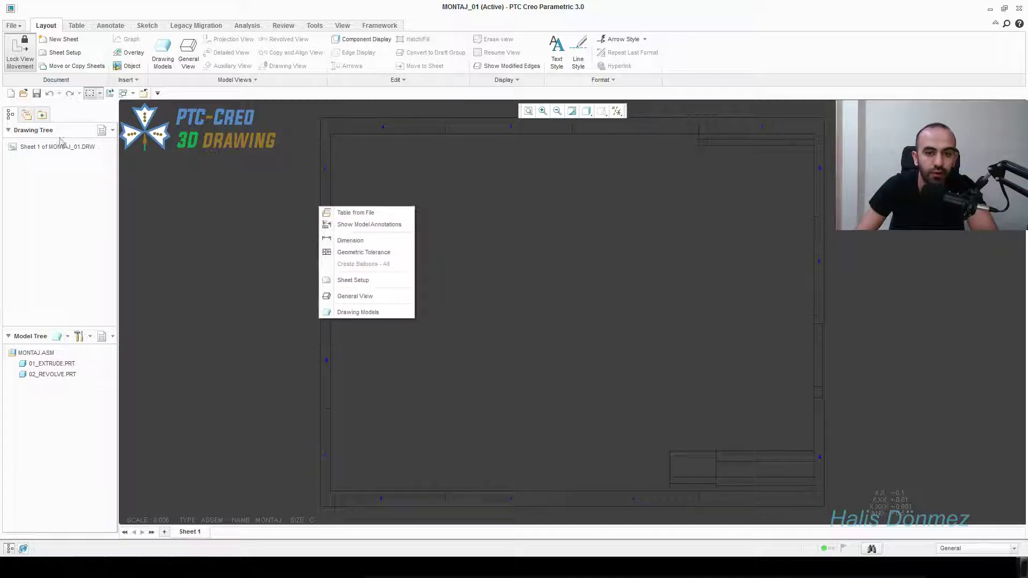
{"action": "left_click", "coordinate": [245, 191]}
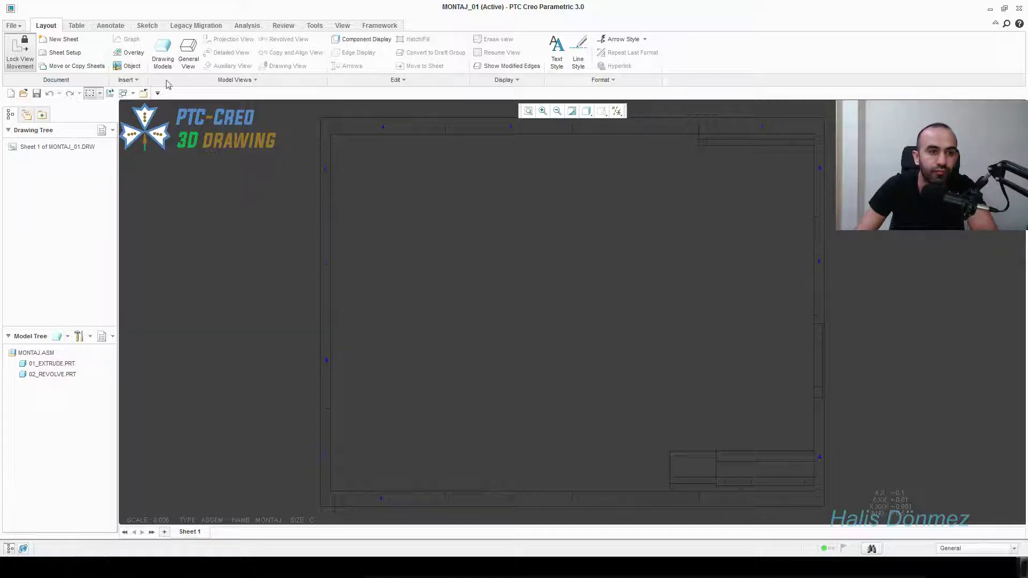
{"action": "right_click", "coordinate": [457, 226]}
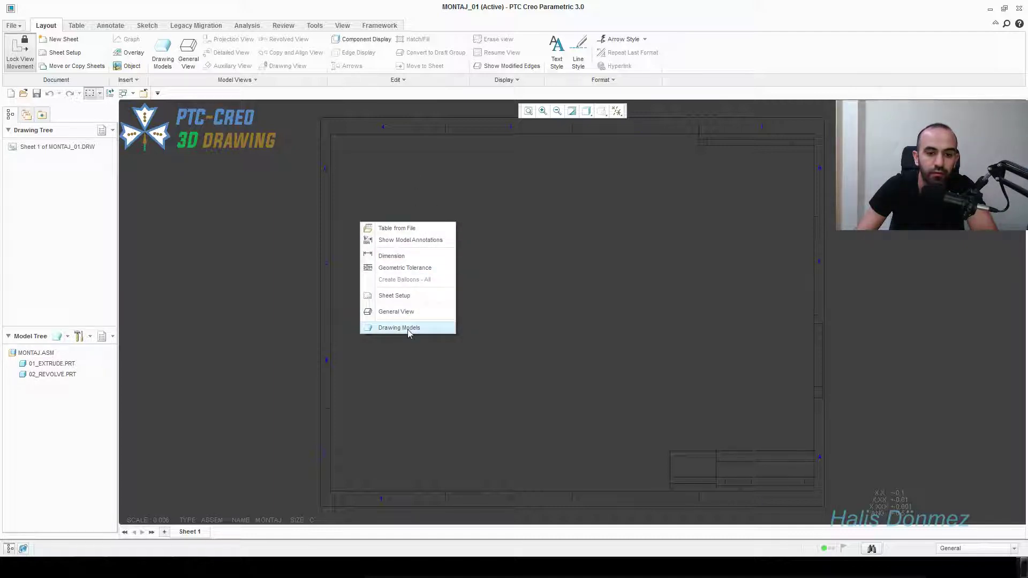
{"action": "left_click", "coordinate": [281, 299]}
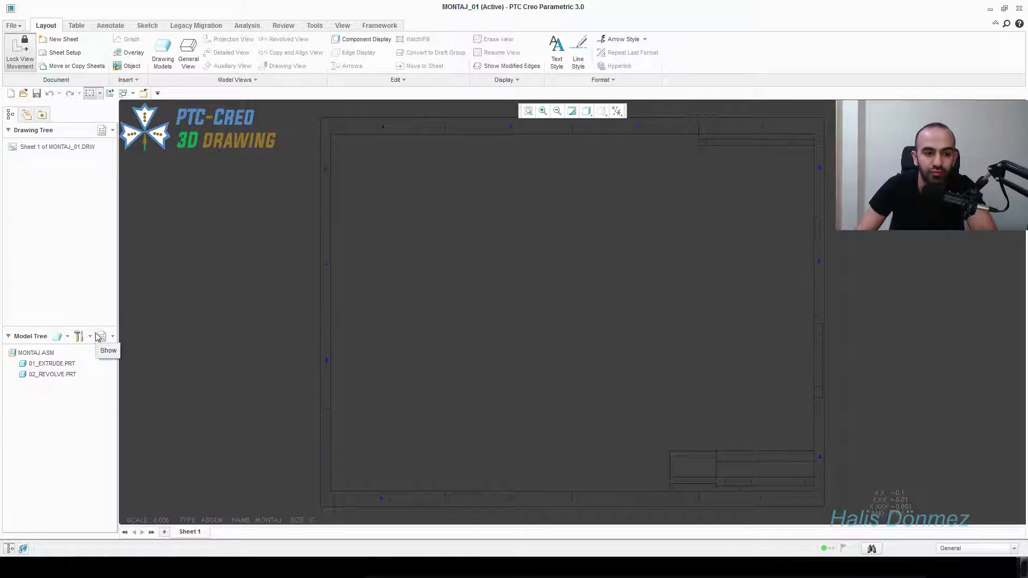
{"action": "right_click", "coordinate": [322, 240]}
{"action": "left_click", "coordinate": [205, 383]}
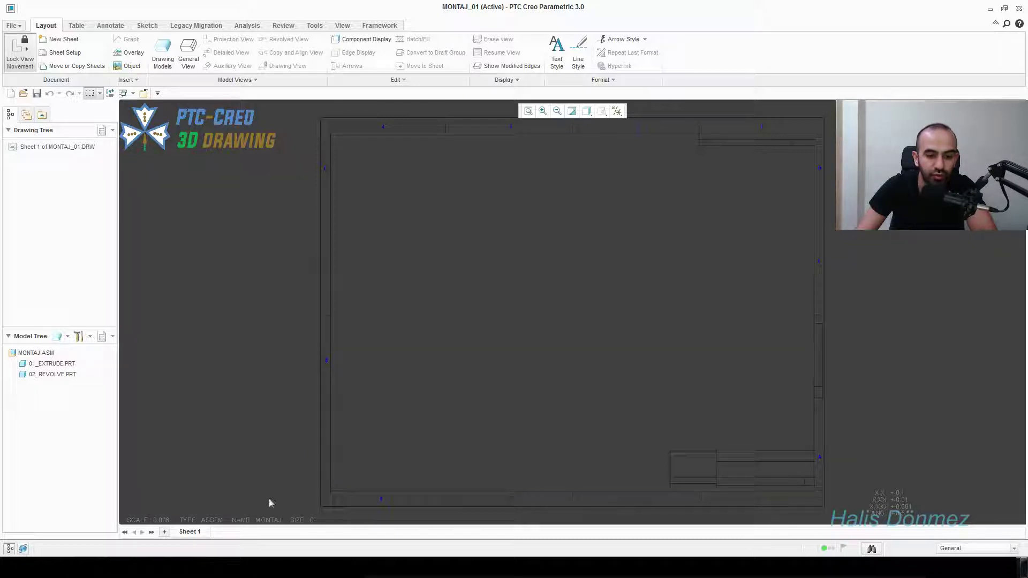
{"action": "right_click", "coordinate": [239, 437]}
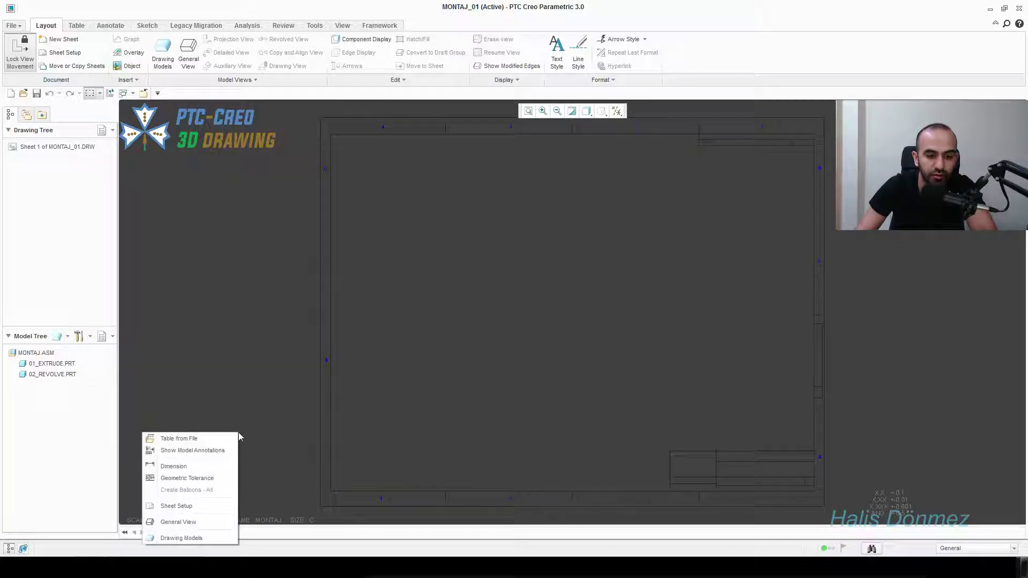
{"action": "left_click", "coordinate": [204, 542]}
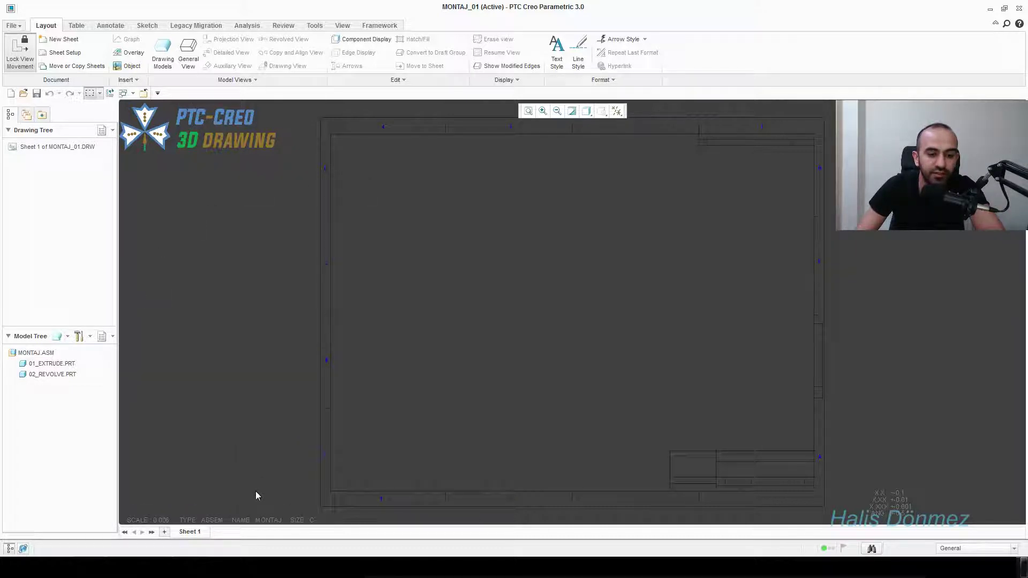
{"action": "right_click", "coordinate": [46, 366]}
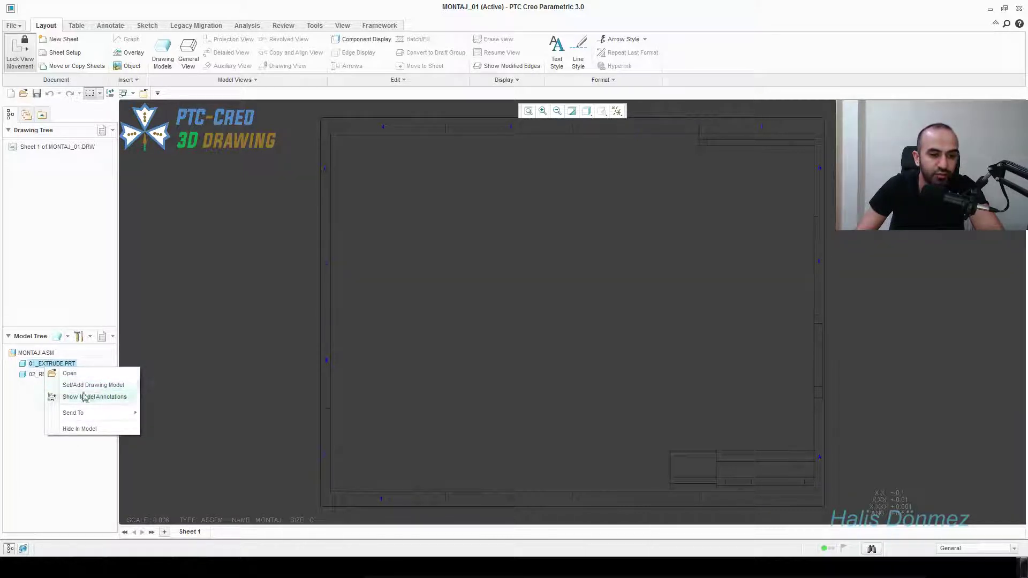
{"action": "left_click", "coordinate": [294, 208]}
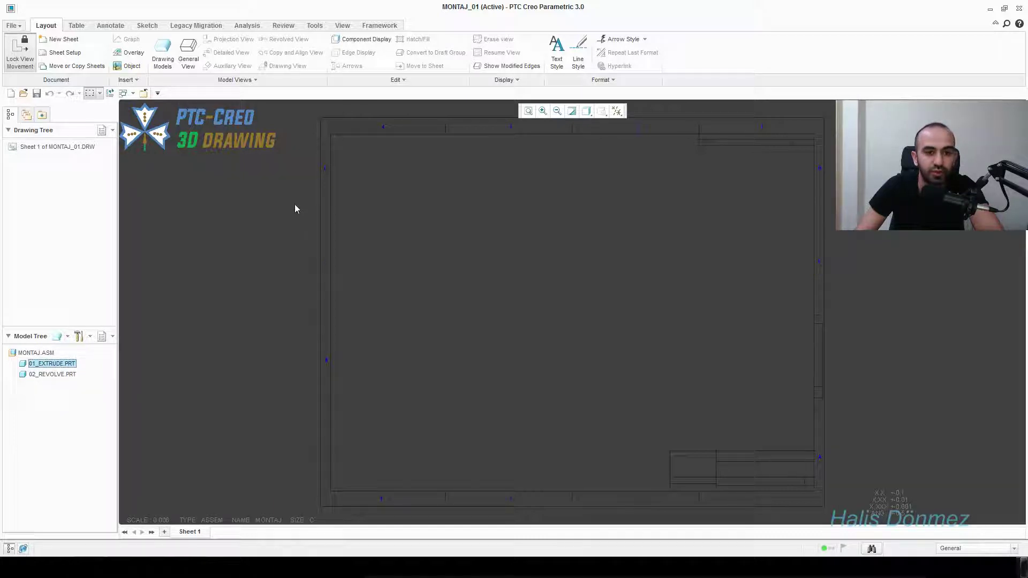
{"action": "left_click", "coordinate": [110, 25]}
{"action": "right_click", "coordinate": [475, 239]}
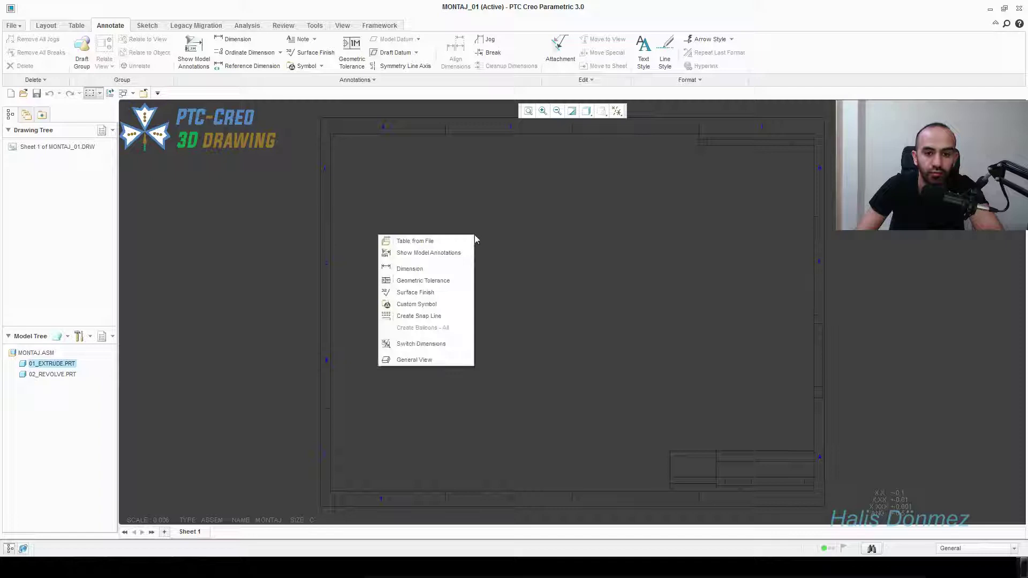
{"action": "left_click", "coordinate": [448, 223]}
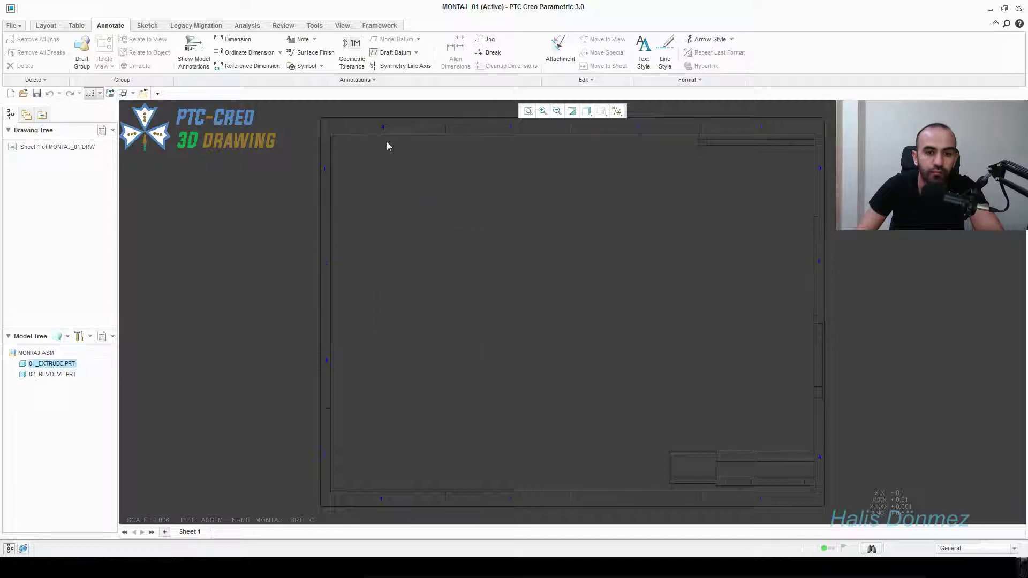
{"action": "scroll", "coordinate": [289, 63], "scroll_direction": "down", "scroll_amount": 1}
{"action": "right_click", "coordinate": [459, 255]}
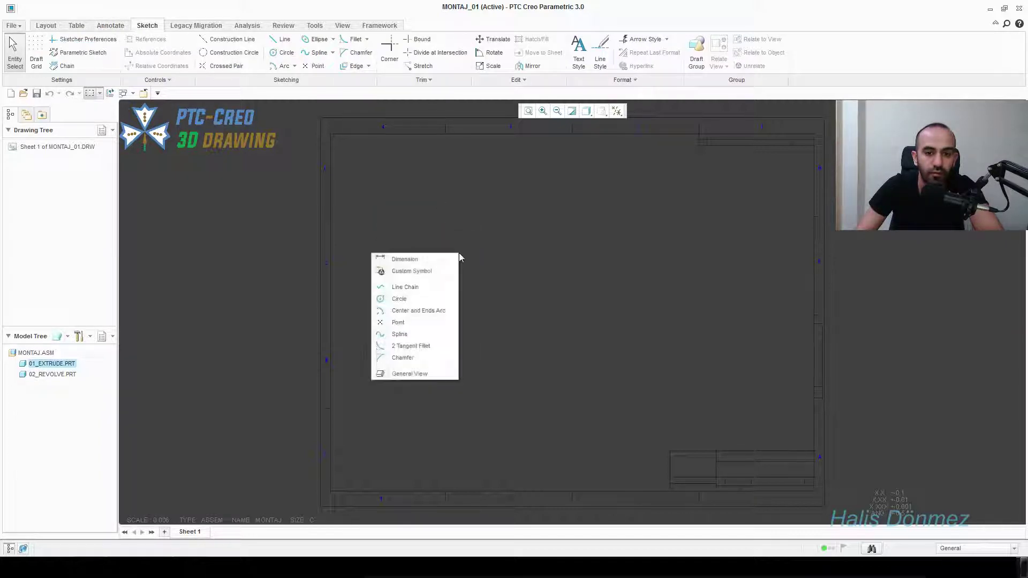
{"action": "left_click", "coordinate": [446, 224]}
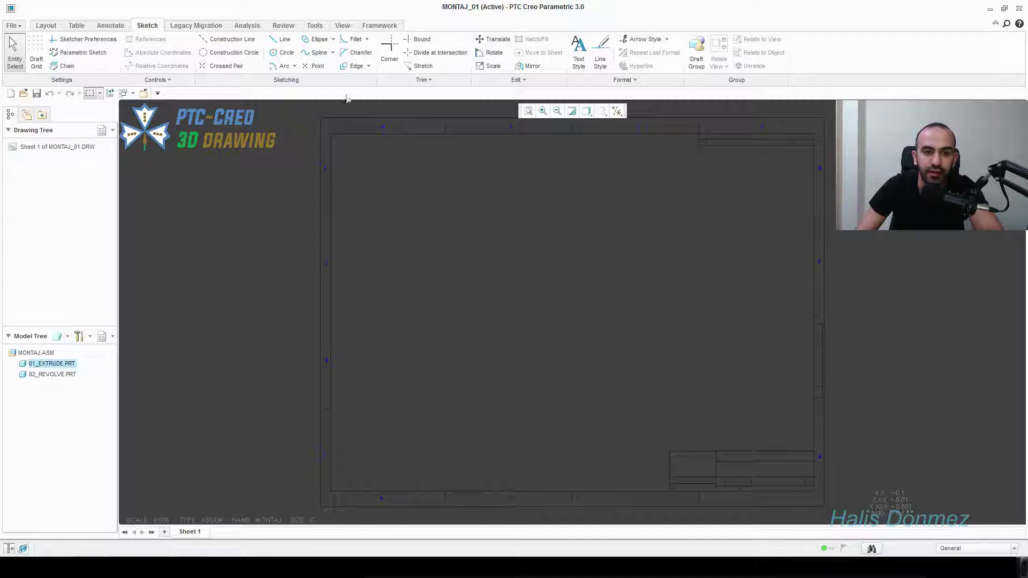
{"action": "right_click", "coordinate": [401, 159]}
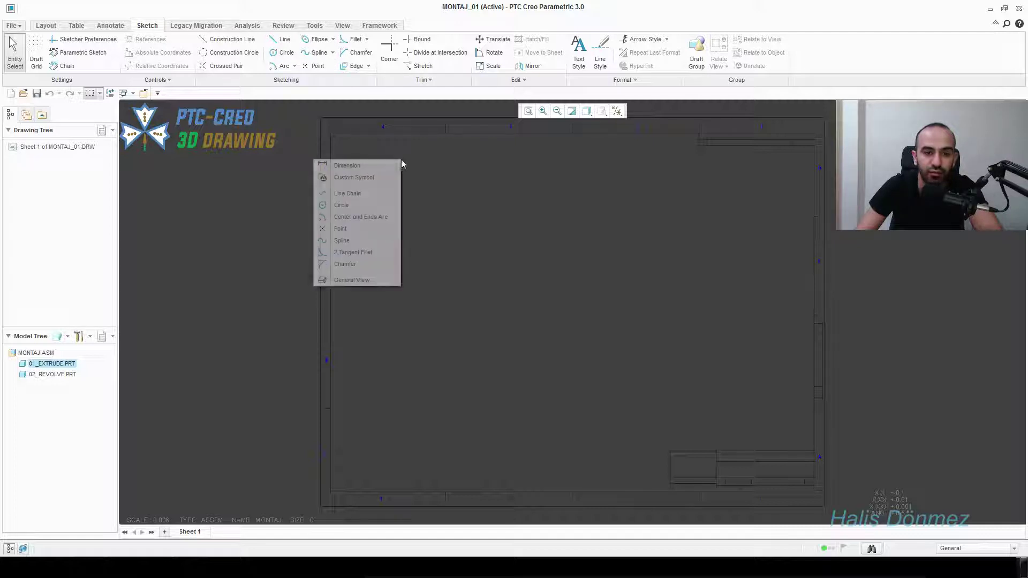
{"action": "left_click", "coordinate": [433, 176]}
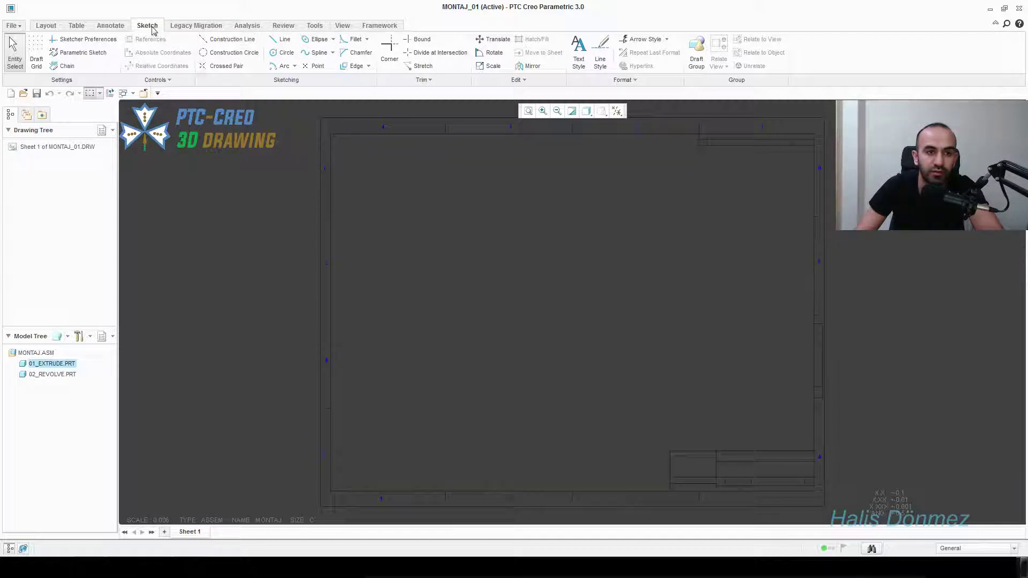
{"action": "right_click", "coordinate": [387, 162]}
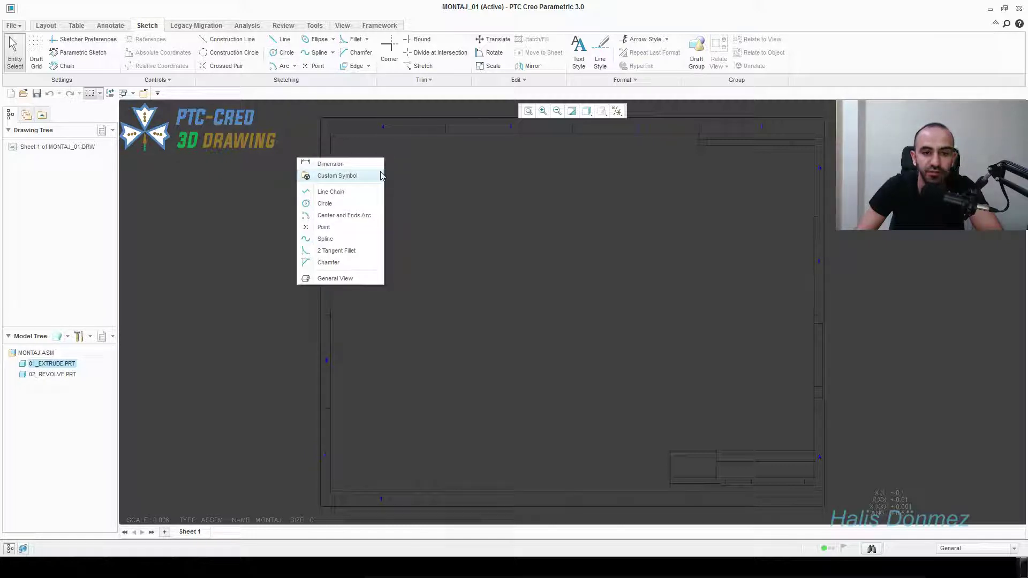
{"action": "left_click", "coordinate": [189, 25]}
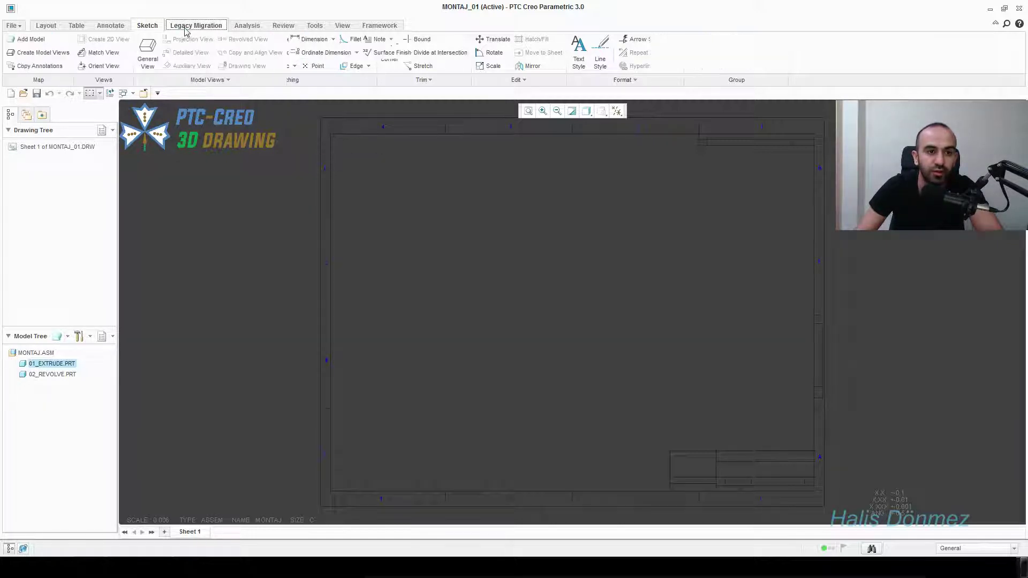
{"action": "right_click", "coordinate": [415, 201]}
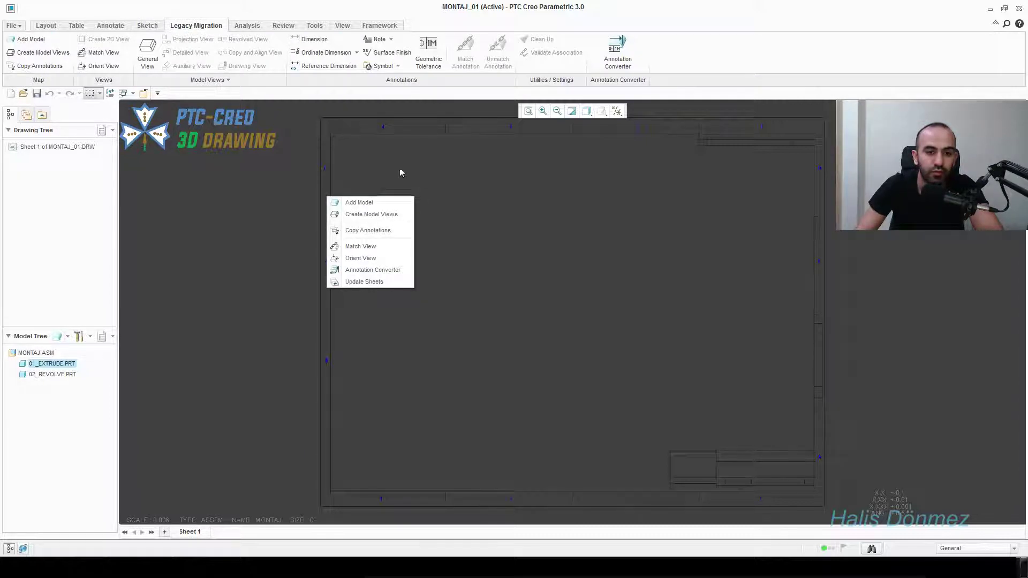
{"action": "left_click", "coordinate": [250, 26]}
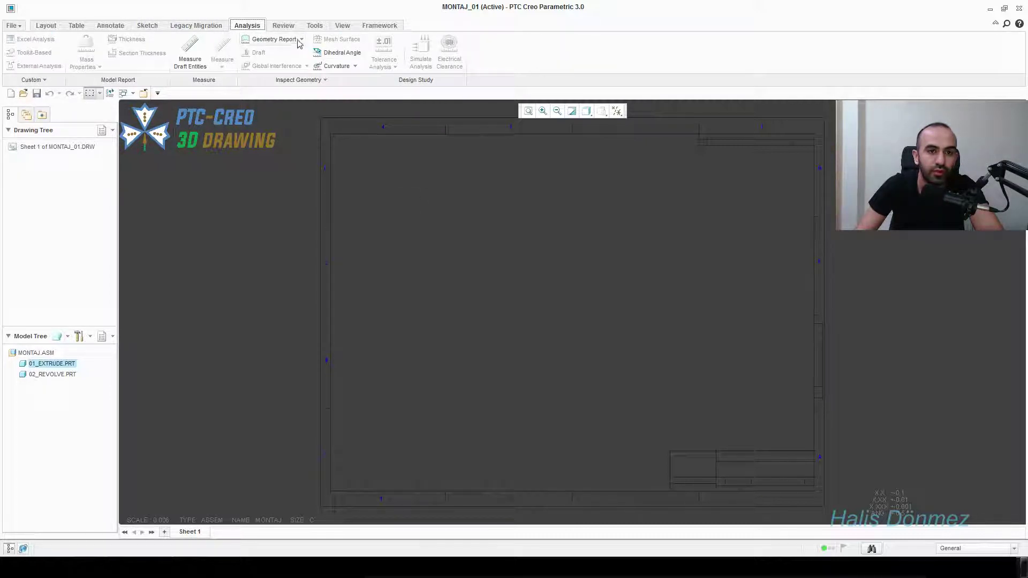
{"action": "left_click", "coordinate": [343, 25]}
{"action": "right_click", "coordinate": [387, 192]}
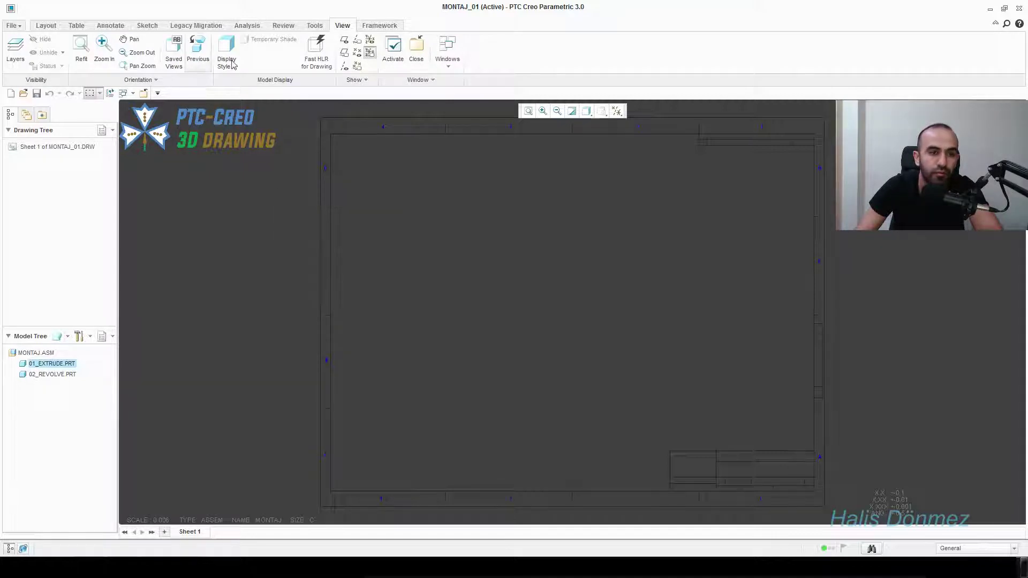
{"action": "left_click", "coordinate": [46, 25]}
{"action": "right_click", "coordinate": [448, 228]}
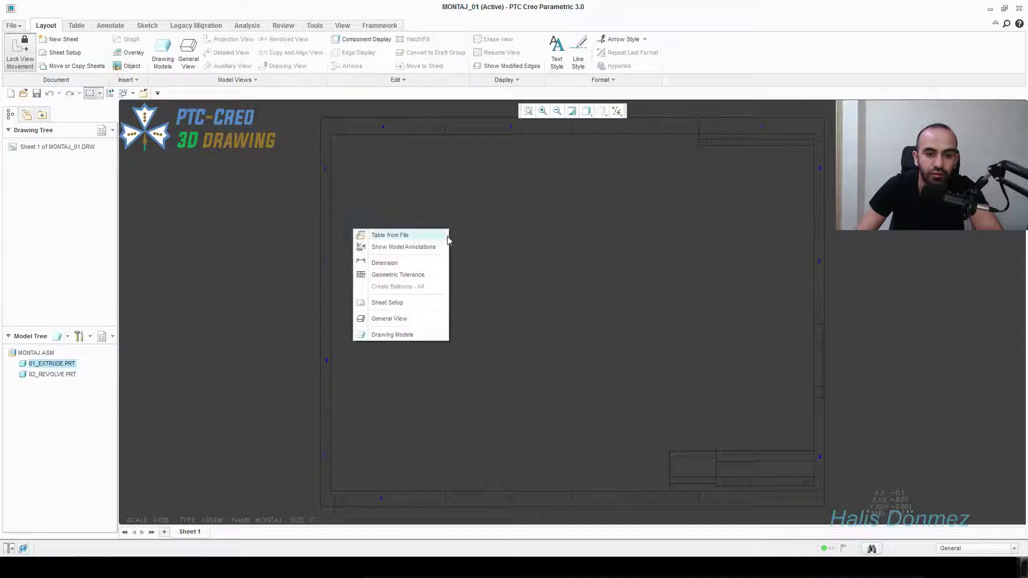
{"action": "left_click", "coordinate": [407, 319]}
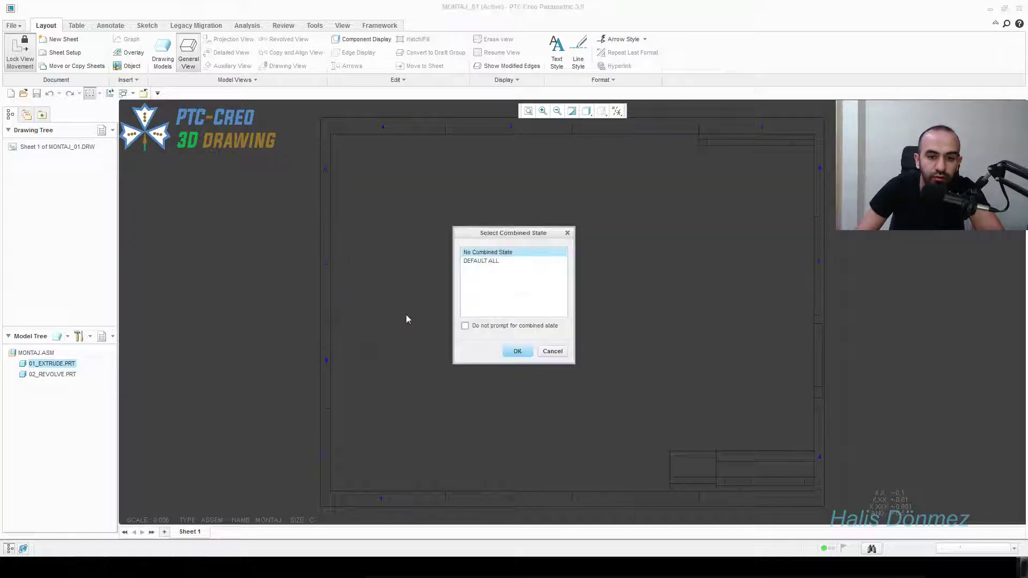
{"action": "left_click", "coordinate": [522, 351]}
{"action": "left_click", "coordinate": [482, 271]}
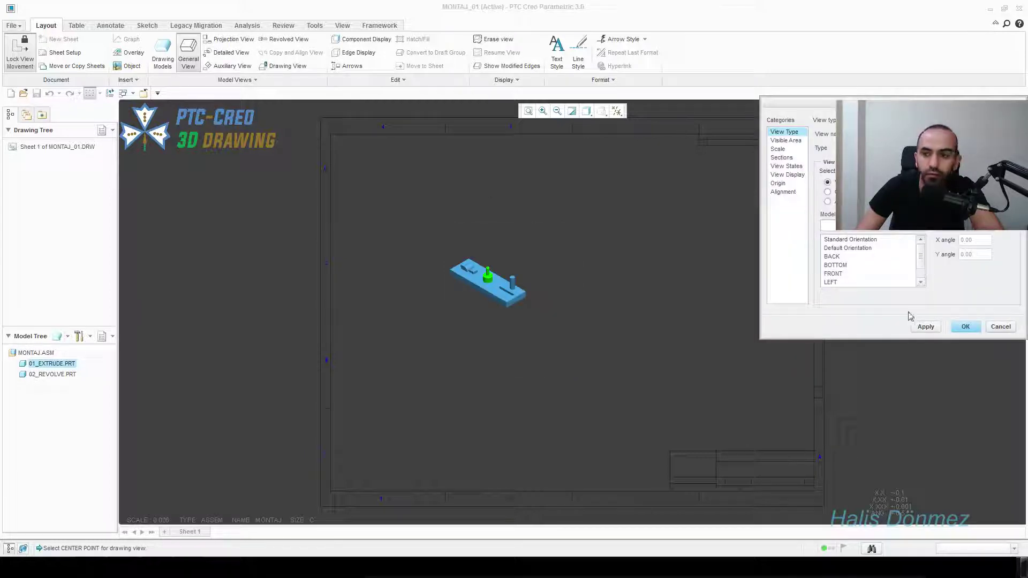
{"action": "left_click", "coordinate": [1001, 327]}
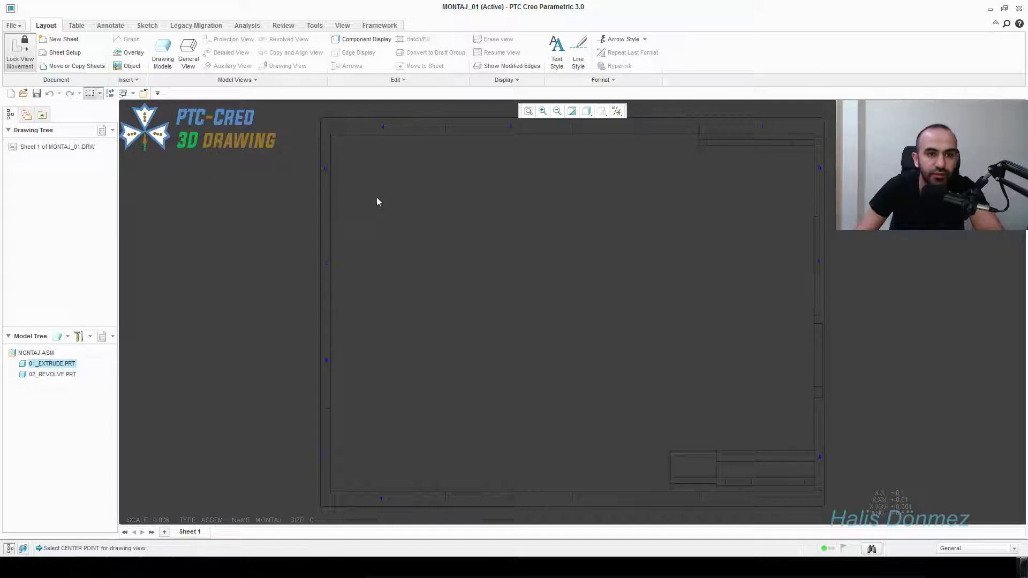
{"action": "right_click", "coordinate": [388, 163]}
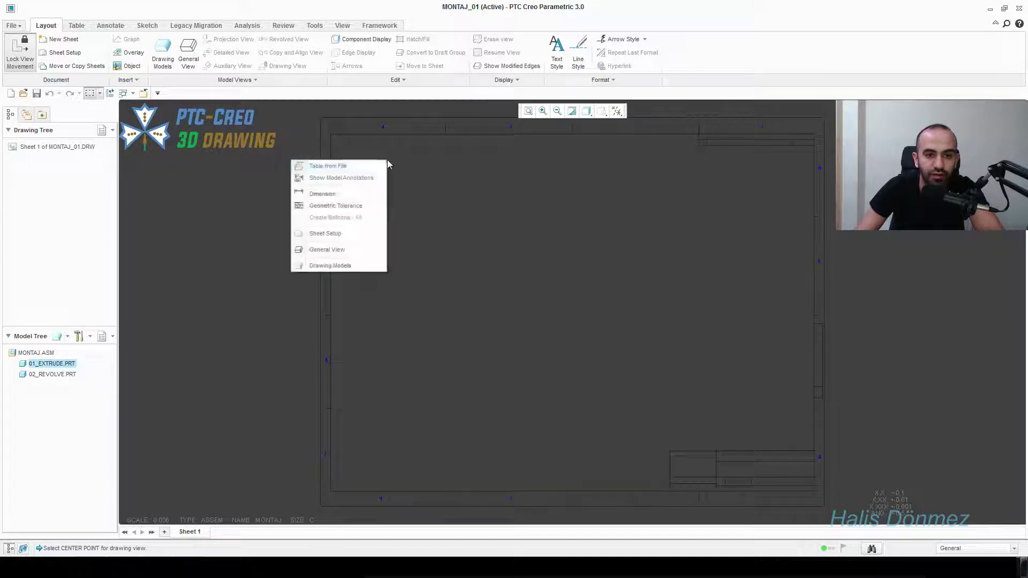
{"action": "key", "text": "Escape"}
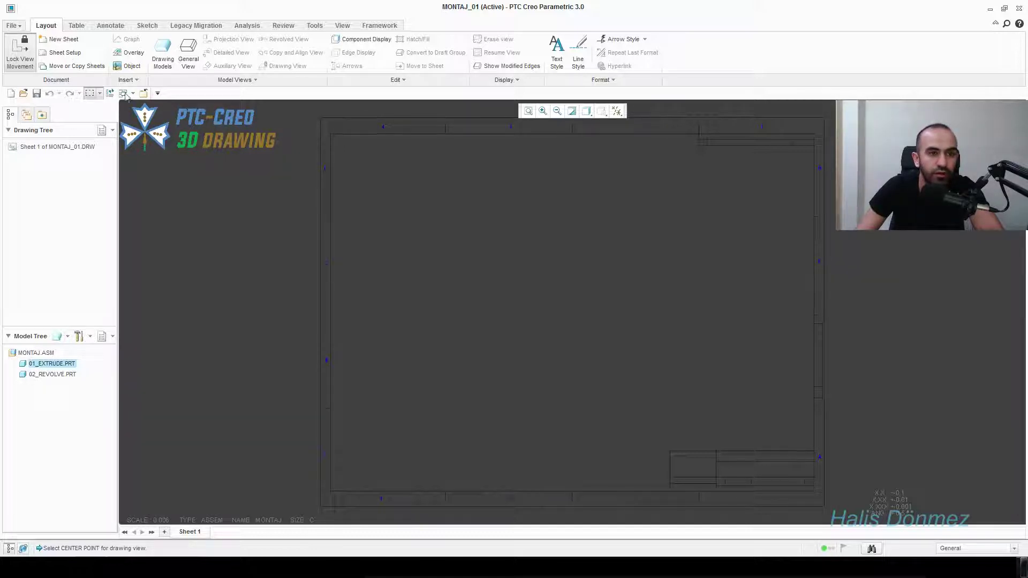
{"action": "right_click", "coordinate": [612, 281]}
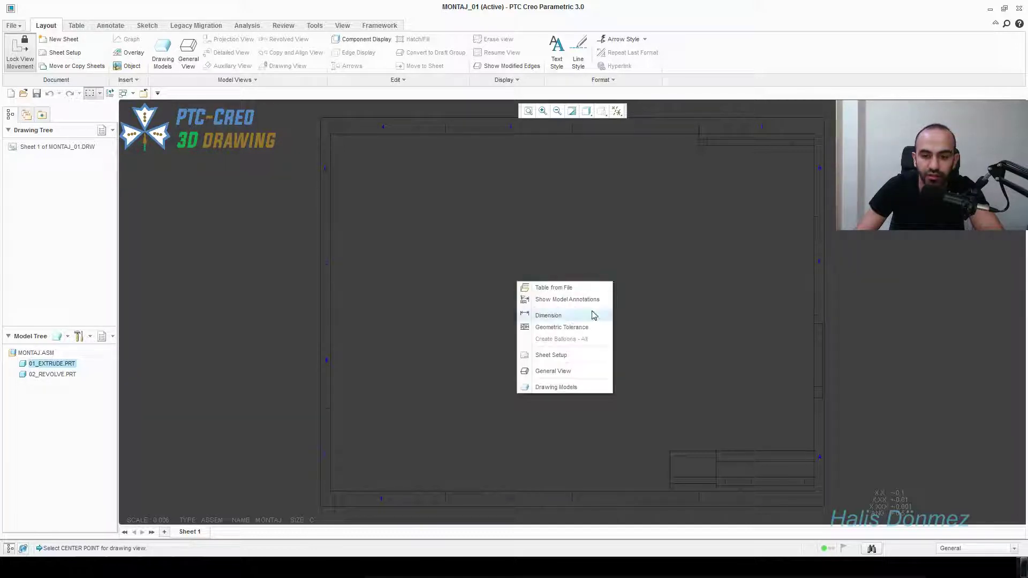
{"action": "left_click", "coordinate": [566, 388]}
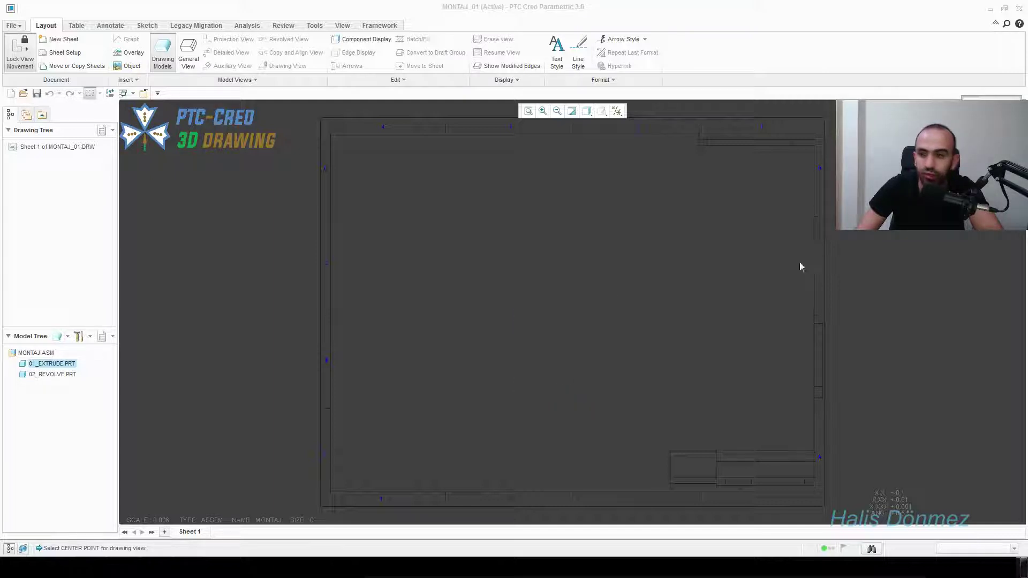
Insert a general view of the assembly with No Combined State in the upper middle of the sheet
{"action": "right_click", "coordinate": [503, 286]}
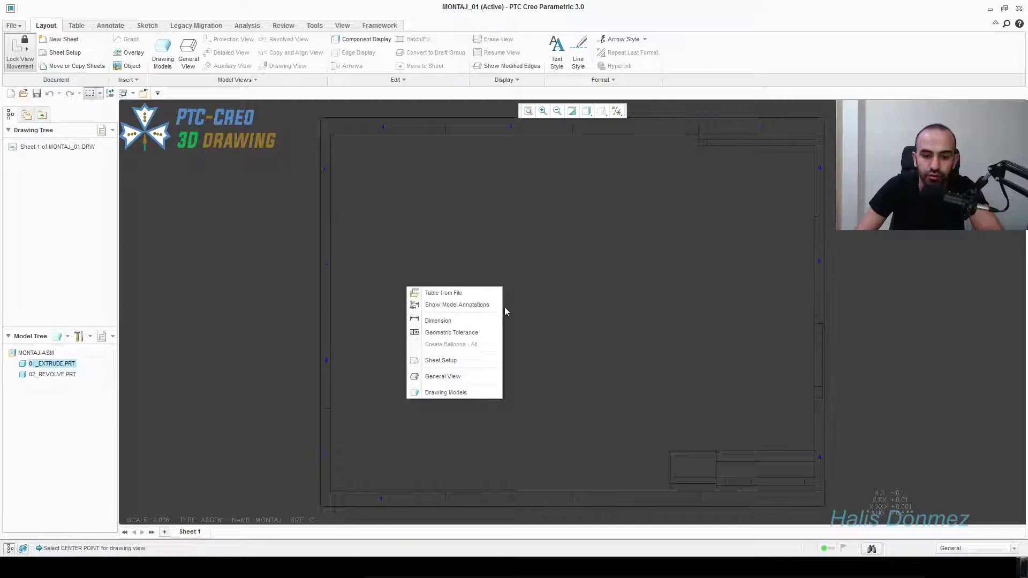
{"action": "left_click", "coordinate": [460, 378]}
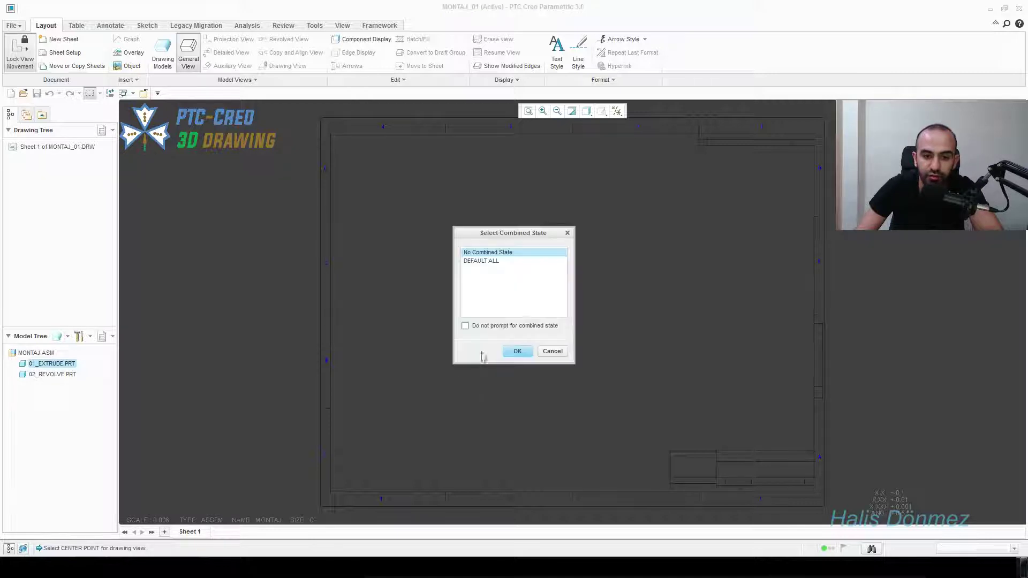
{"action": "left_click", "coordinate": [515, 352]}
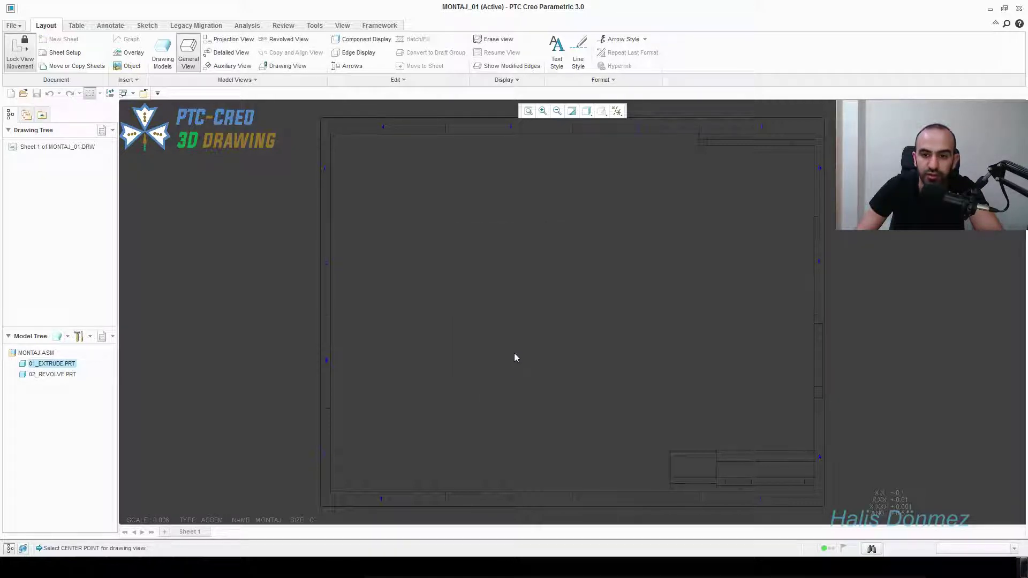
{"action": "left_click", "coordinate": [514, 234]}
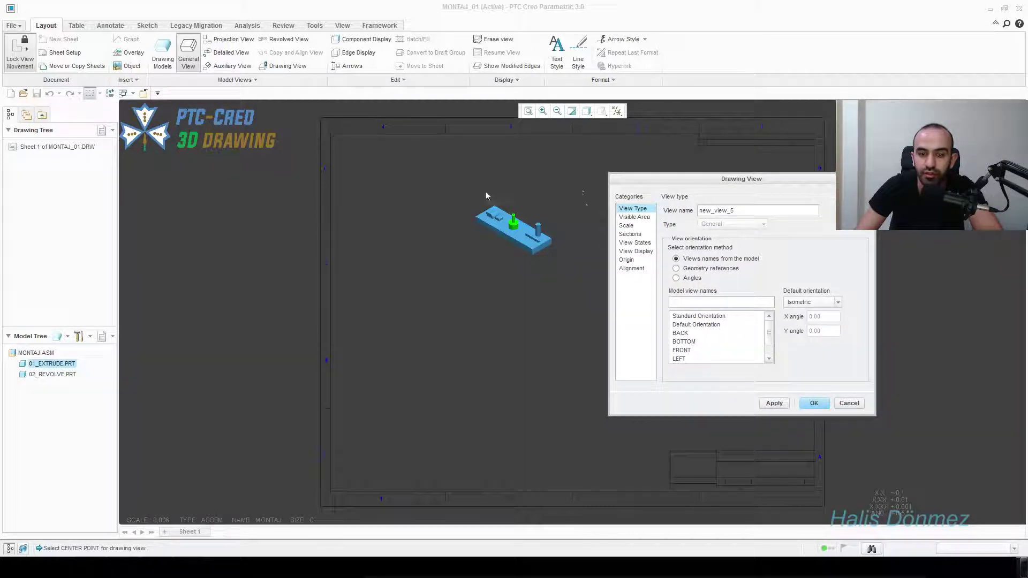
Preview the BACK and TOP orientations for the new view and set it to Standard Orientation
{"action": "left_click_drag", "start_coordinate": [653, 182], "coordinate": [714, 182]}
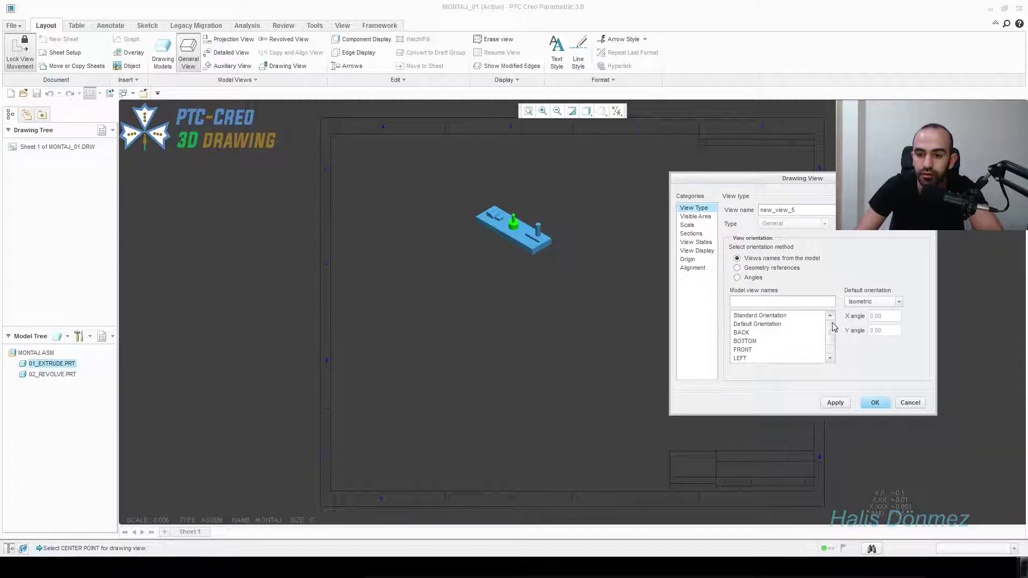
{"action": "left_click", "coordinate": [745, 333]}
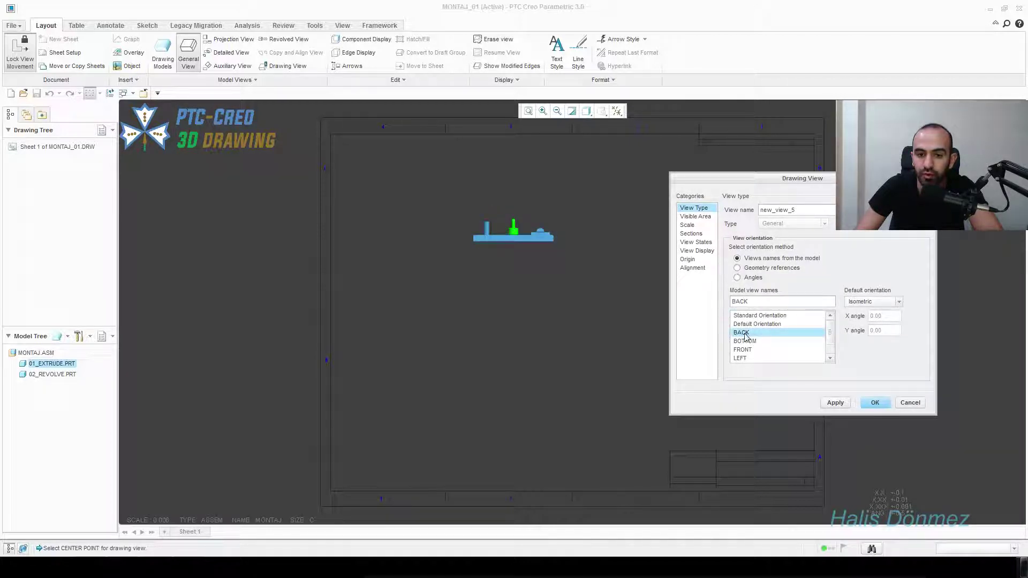
{"action": "scroll", "coordinate": [747, 356], "scroll_direction": "down", "scroll_amount": 1}
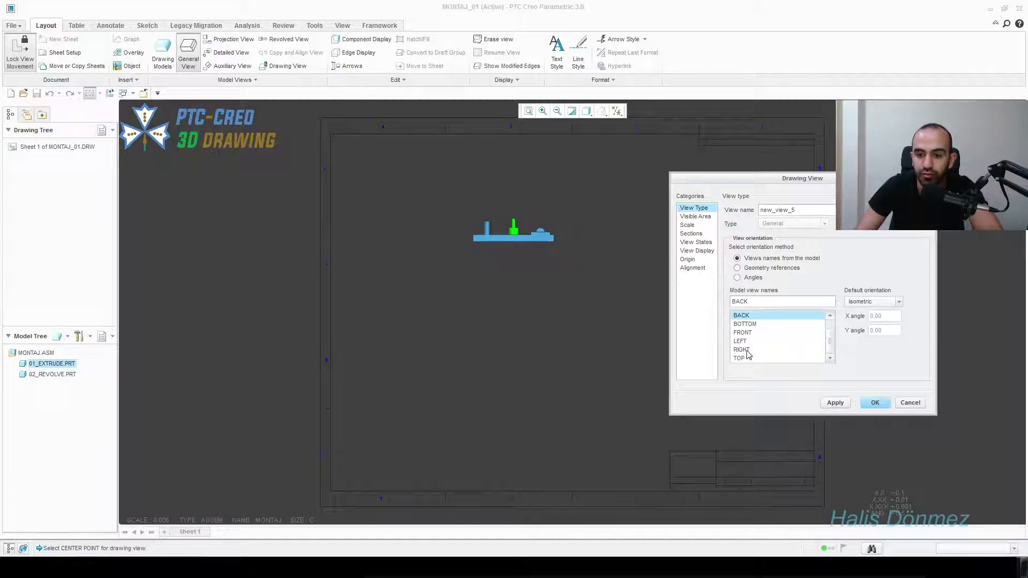
{"action": "left_click", "coordinate": [747, 357]}
{"action": "scroll", "coordinate": [749, 355], "scroll_direction": "up", "scroll_amount": 1}
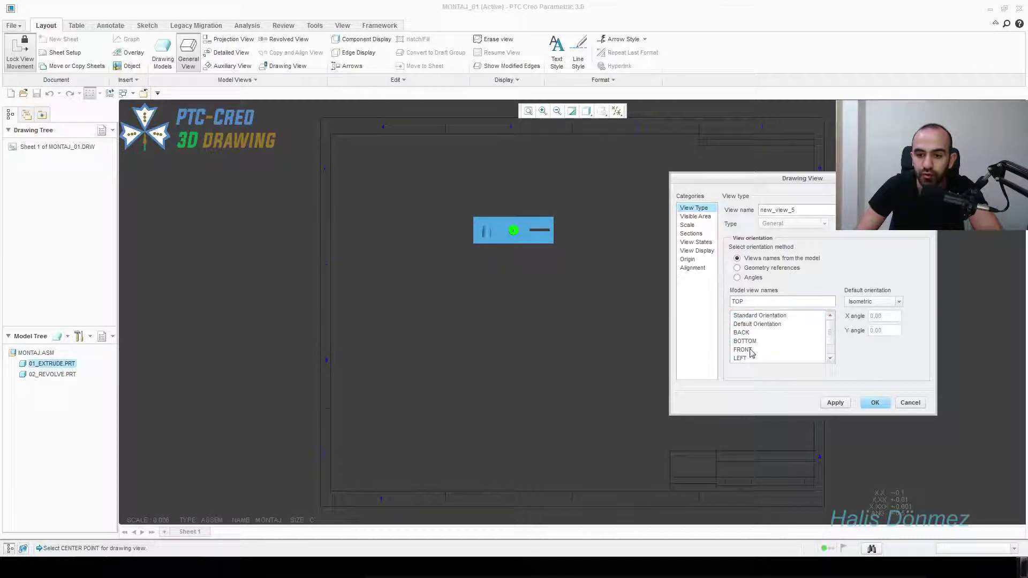
{"action": "left_click", "coordinate": [751, 316]}
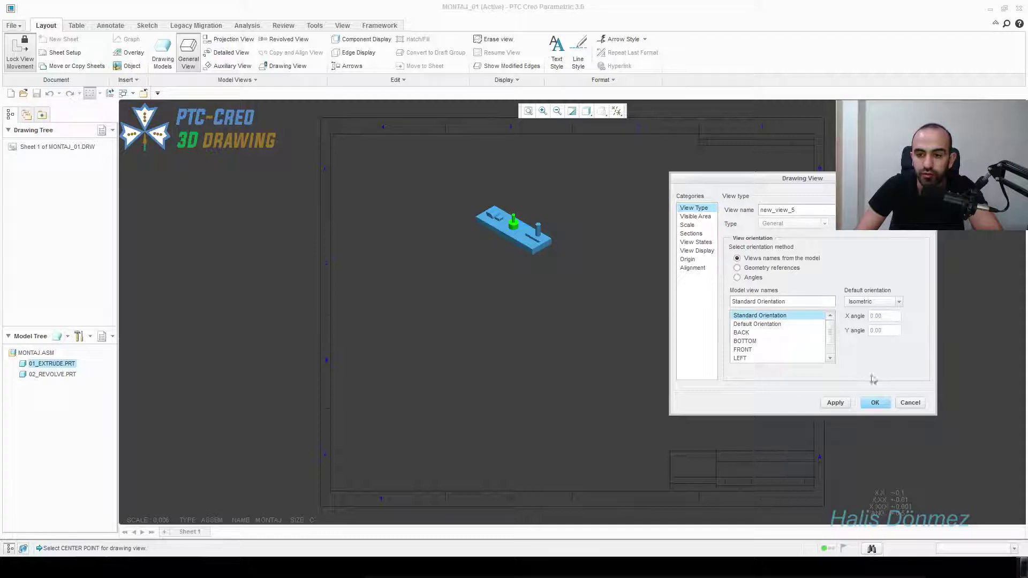
Set a custom scale of 0.008 for the general view and apply the change
{"action": "left_click", "coordinate": [691, 225]}
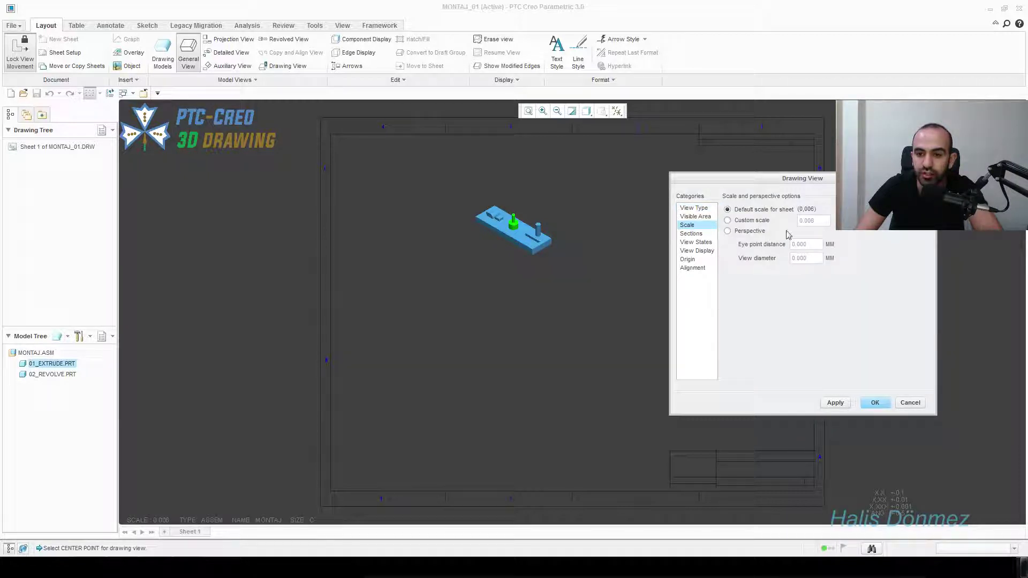
{"action": "left_click", "coordinate": [746, 221]}
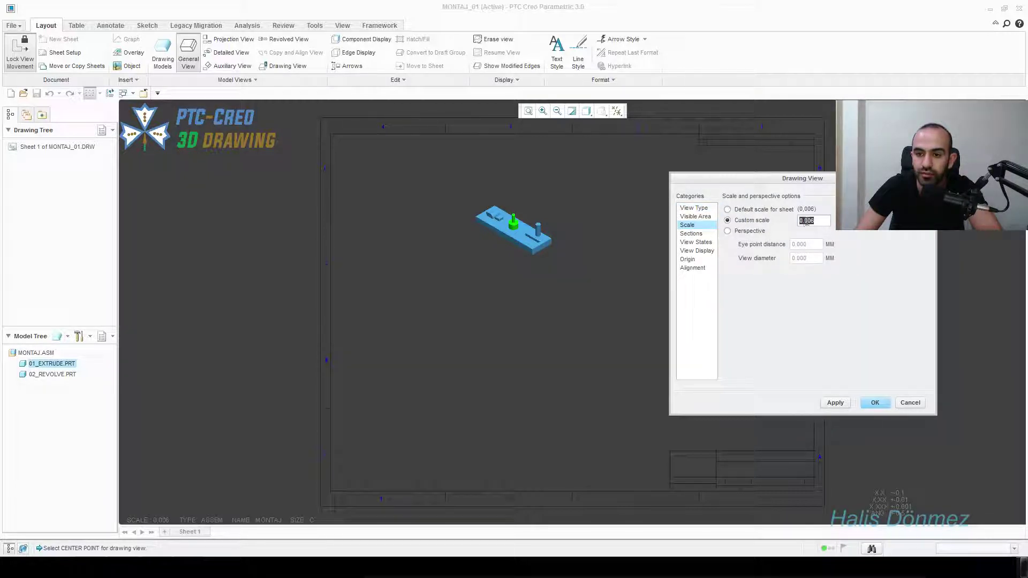
{"action": "left_click", "coordinate": [814, 221]}
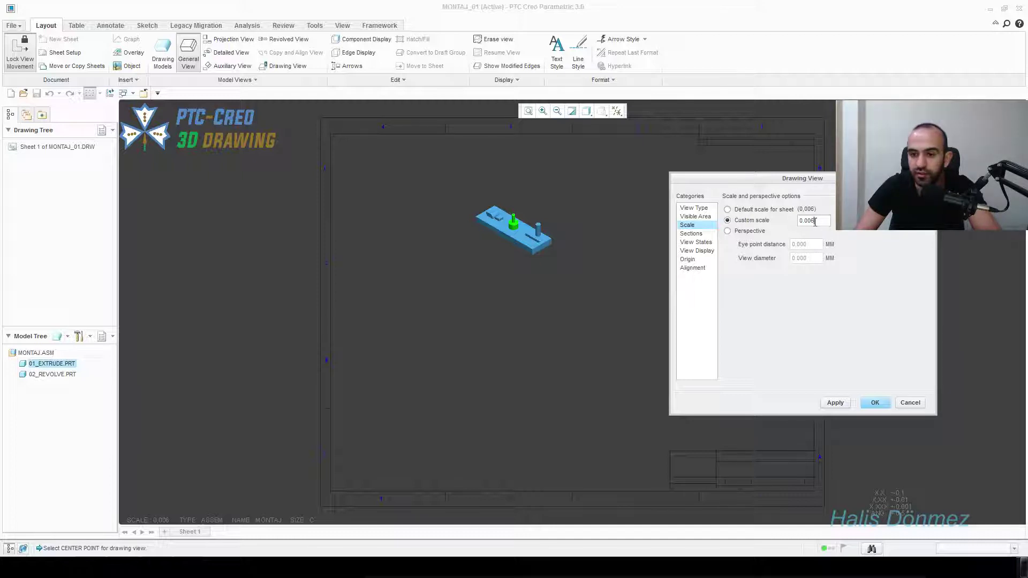
{"action": "key", "text": "BackSpace"}
{"action": "type", "text": "8"}
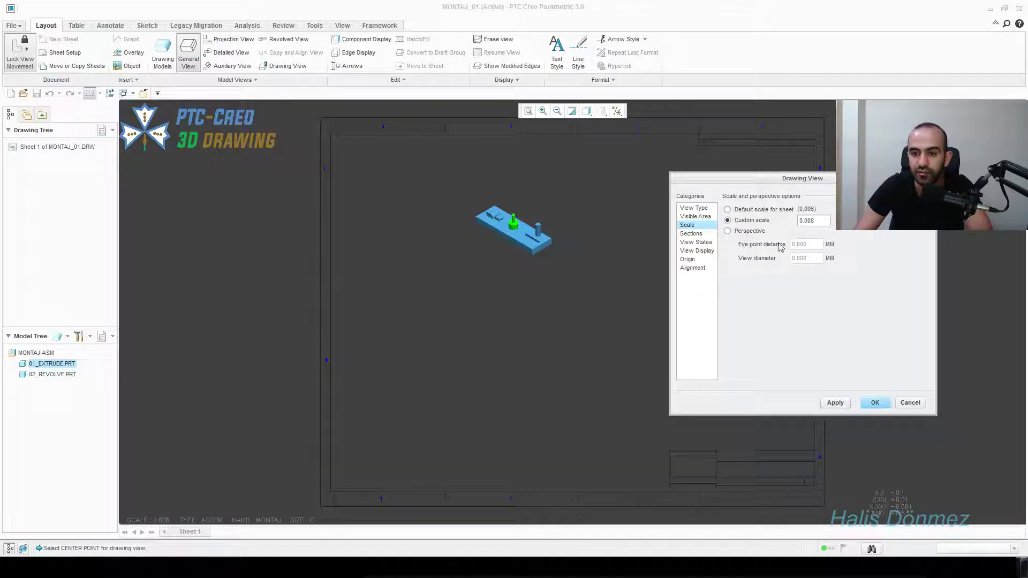
{"action": "left_click", "coordinate": [696, 234]}
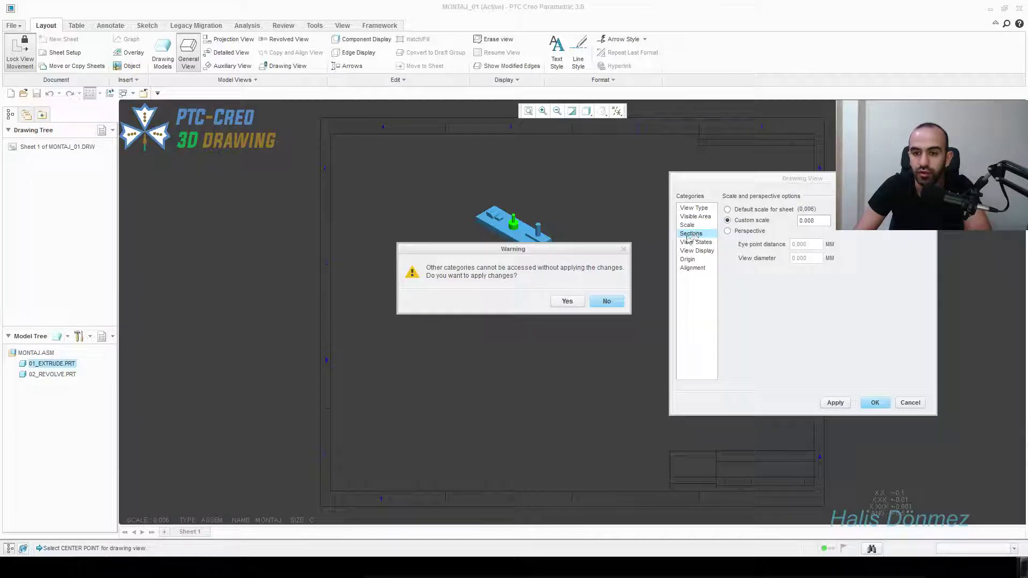
{"action": "left_click", "coordinate": [567, 301]}
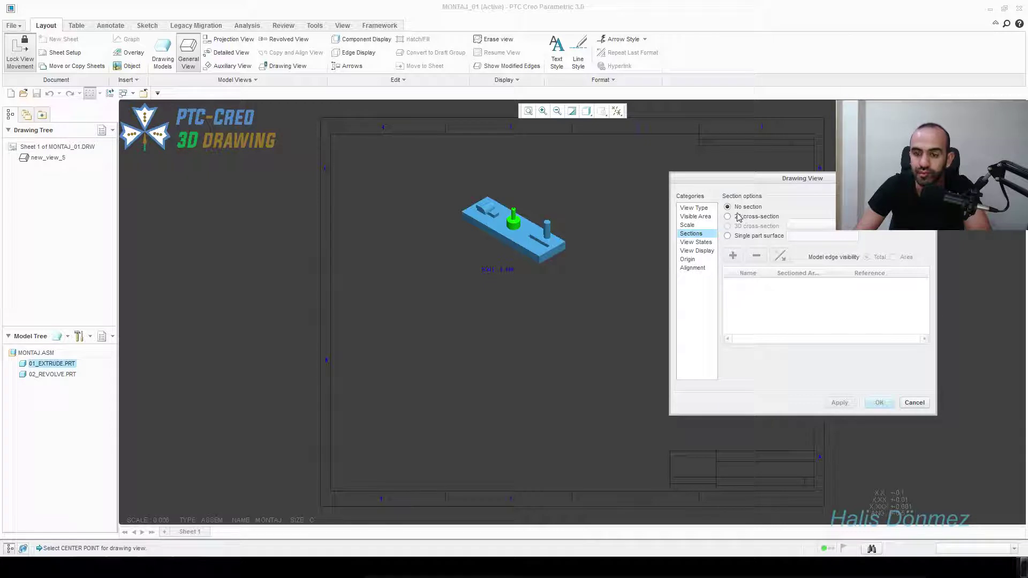
Explode the components in the general view with the Default explode state and return the view to unexploded
{"action": "left_click", "coordinate": [697, 244]}
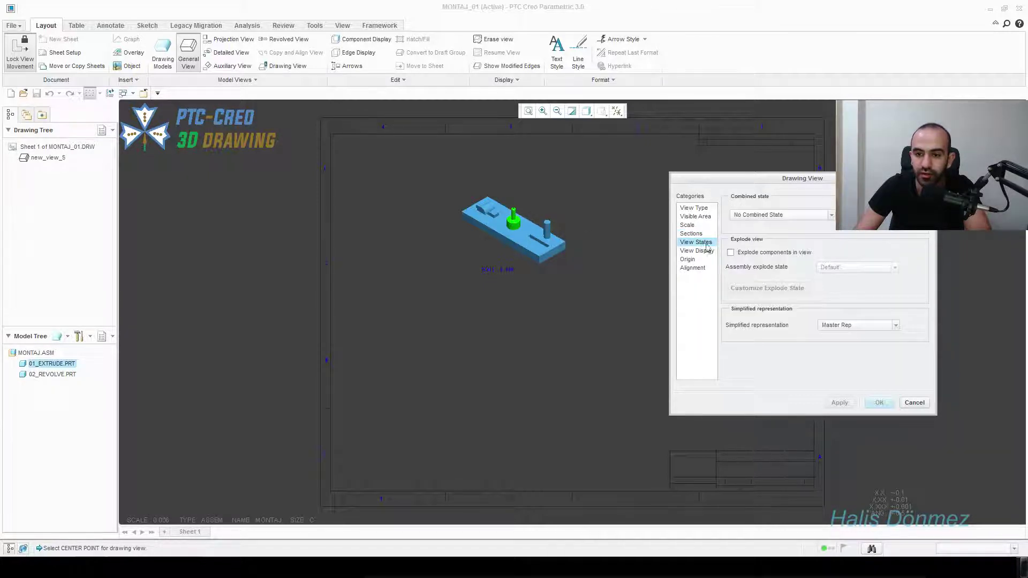
{"action": "left_click", "coordinate": [845, 327]}
{"action": "left_click", "coordinate": [848, 328]}
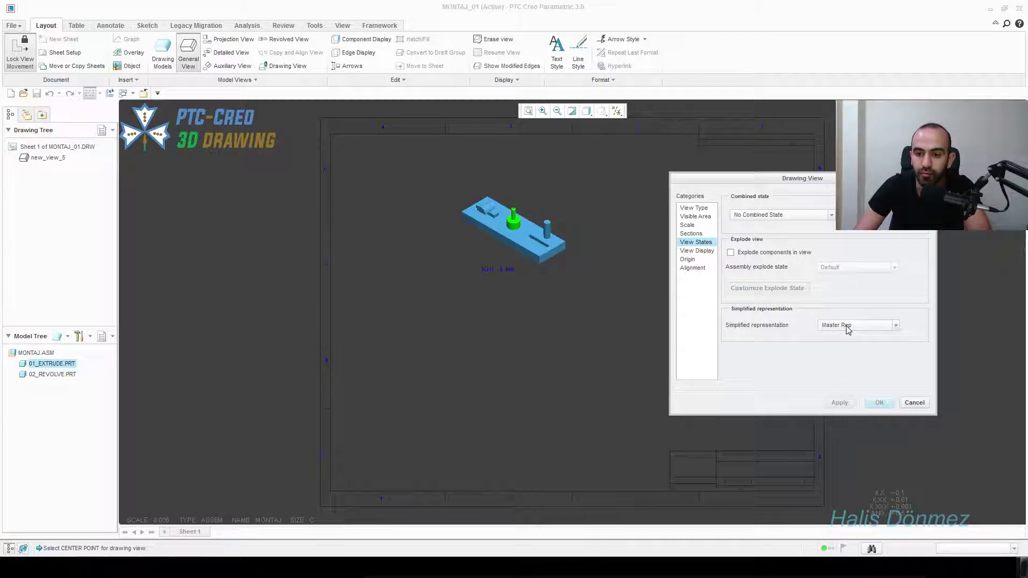
{"action": "left_click", "coordinate": [774, 254]}
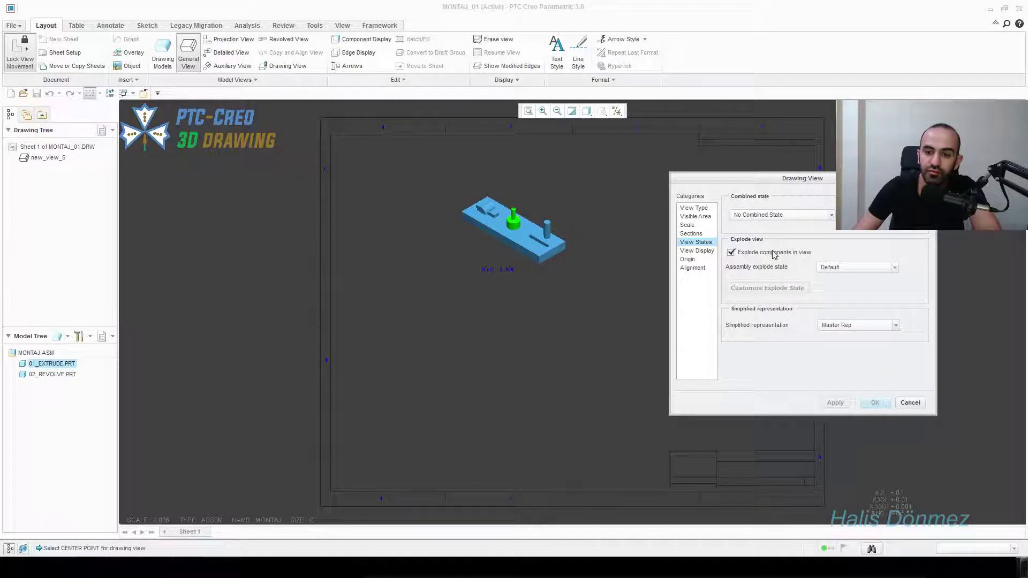
{"action": "left_click", "coordinate": [848, 271]}
{"action": "left_click", "coordinate": [848, 272]}
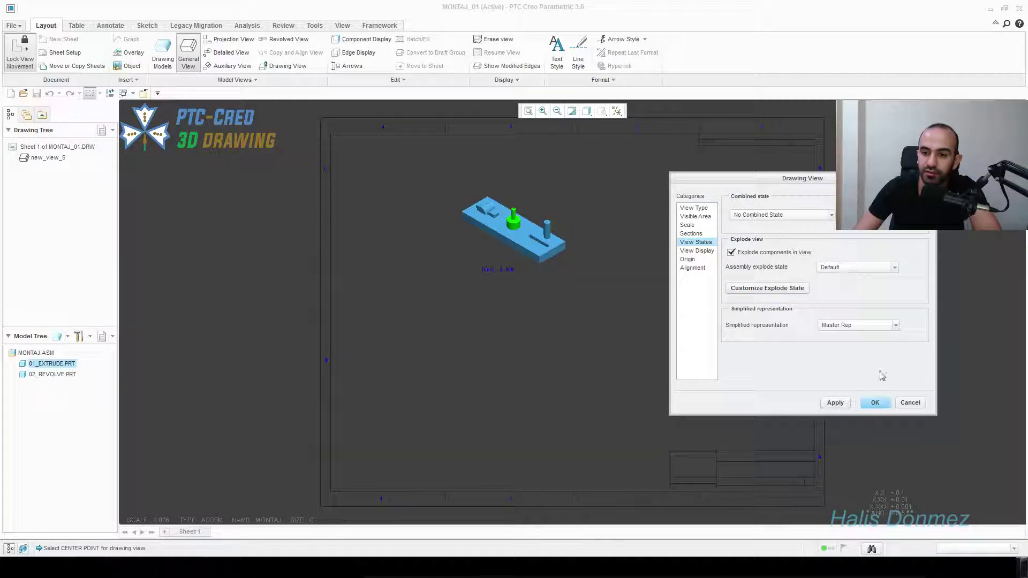
{"action": "left_click", "coordinate": [834, 403]}
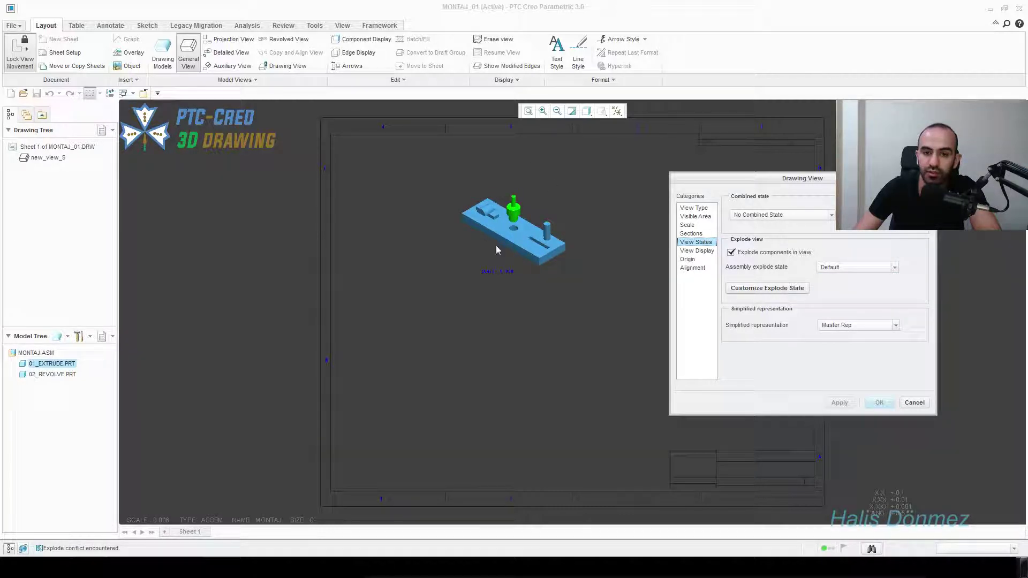
{"action": "left_click", "coordinate": [740, 257]}
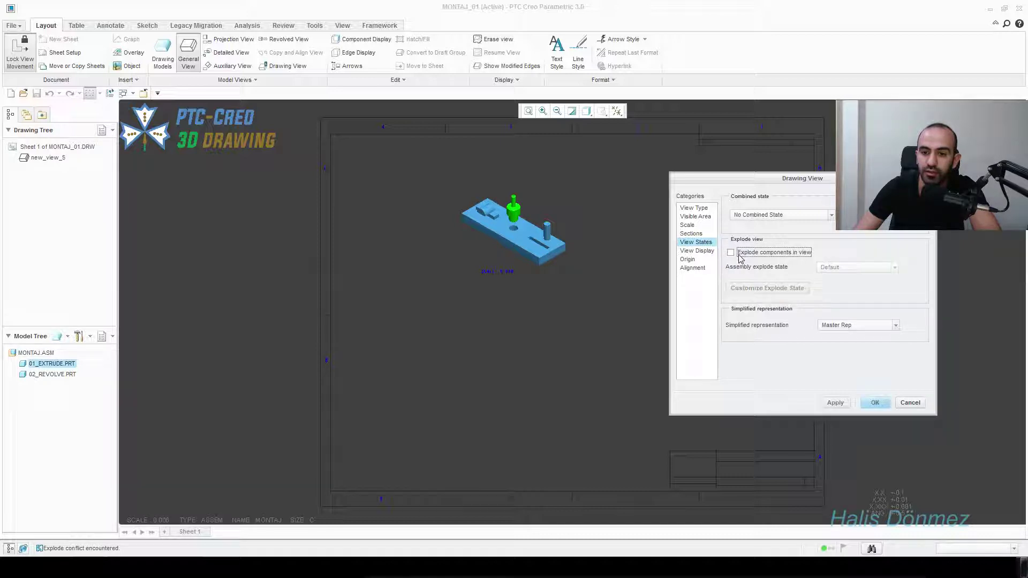
{"action": "left_click", "coordinate": [839, 403]}
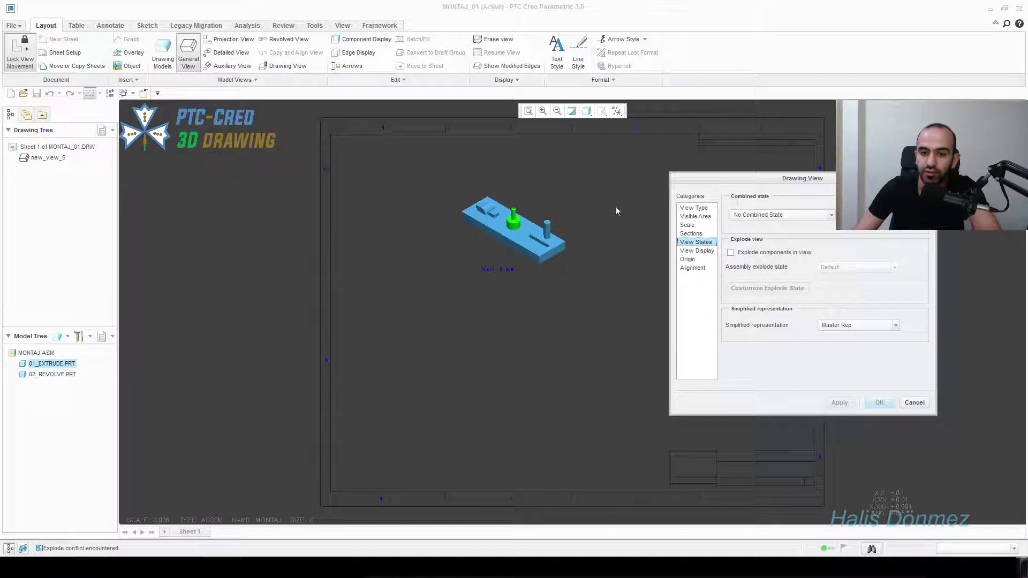
Set the general view's display style to Shading With Edges and apply the change
{"action": "left_click", "coordinate": [752, 217]}
{"action": "left_click", "coordinate": [752, 217]}
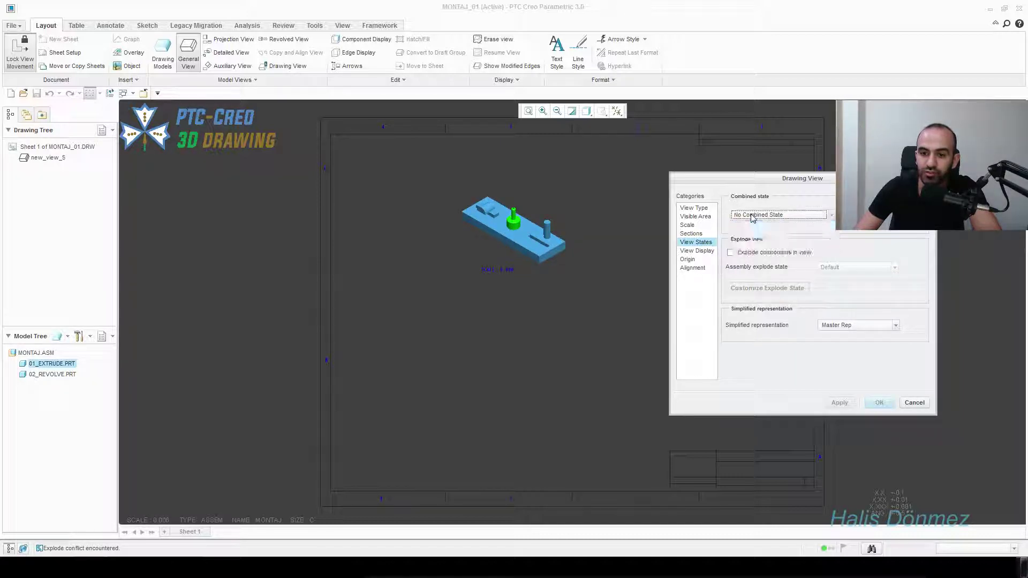
{"action": "left_click", "coordinate": [697, 251]}
{"action": "left_click", "coordinate": [814, 221]}
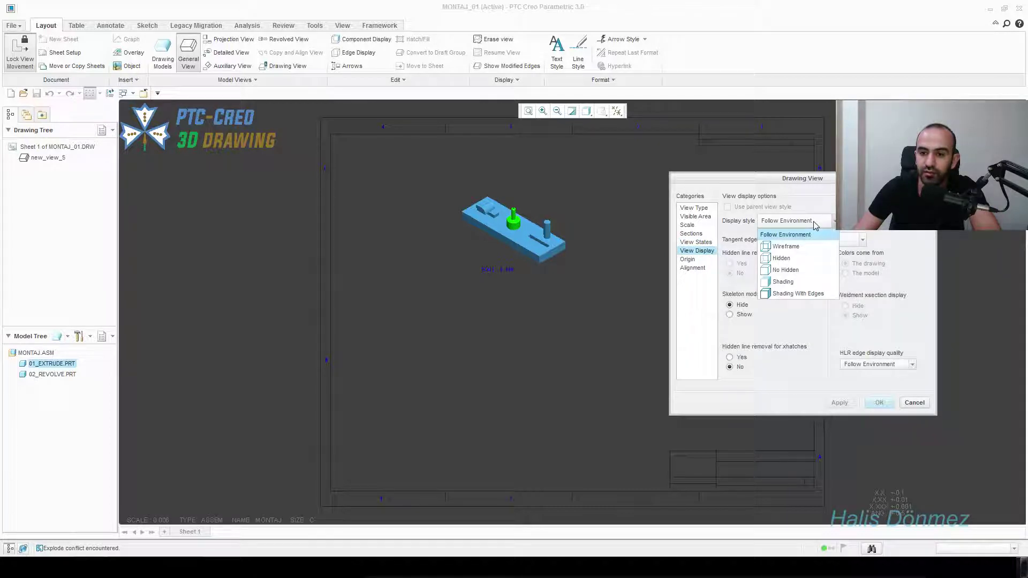
{"action": "left_click", "coordinate": [791, 293]}
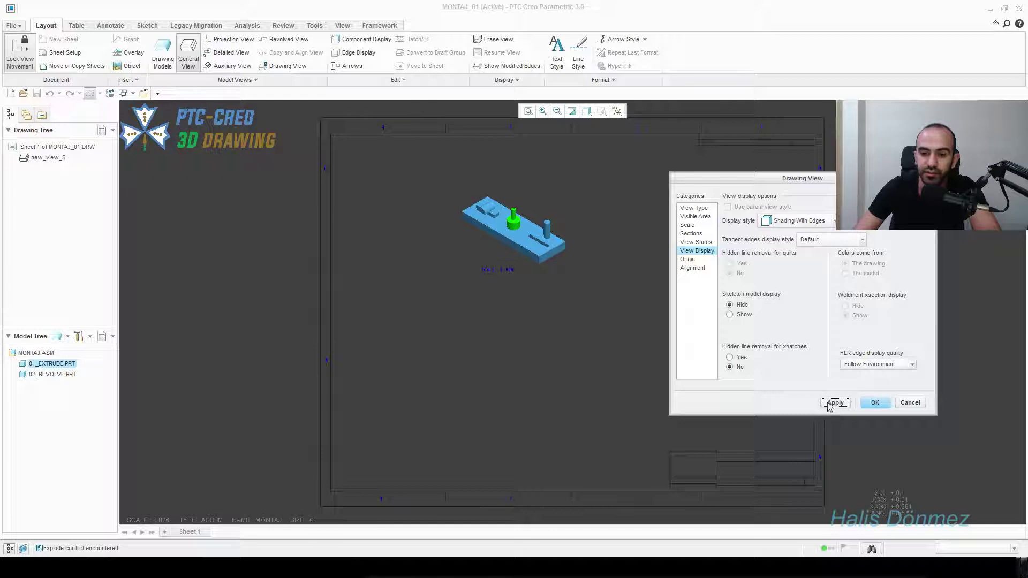
{"action": "left_click", "coordinate": [829, 404]}
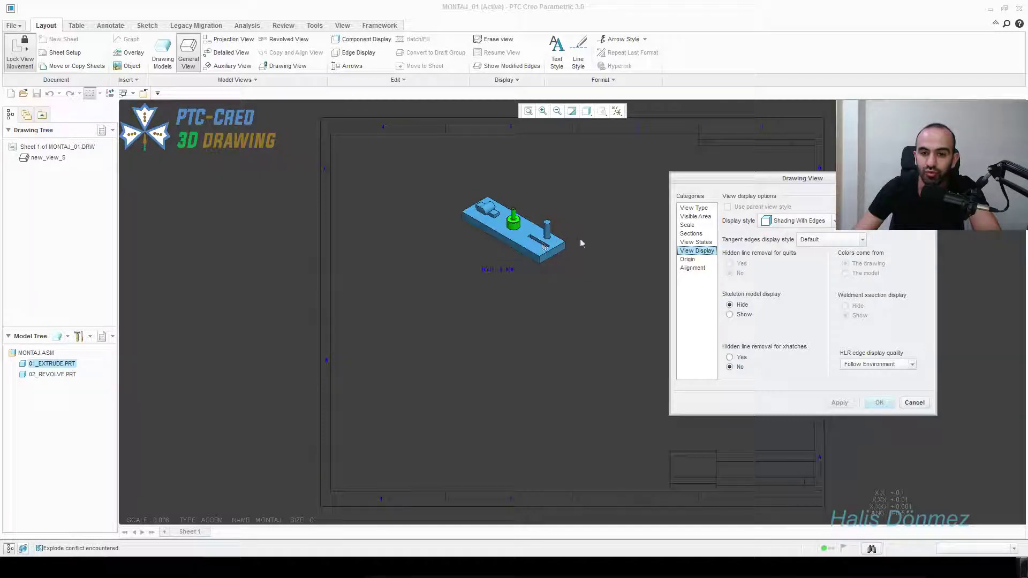
Look through the view's Origin, Alignment and Visible Area settings, and cancel the placement of the general view
{"action": "left_click", "coordinate": [692, 260]}
{"action": "left_click", "coordinate": [694, 271]}
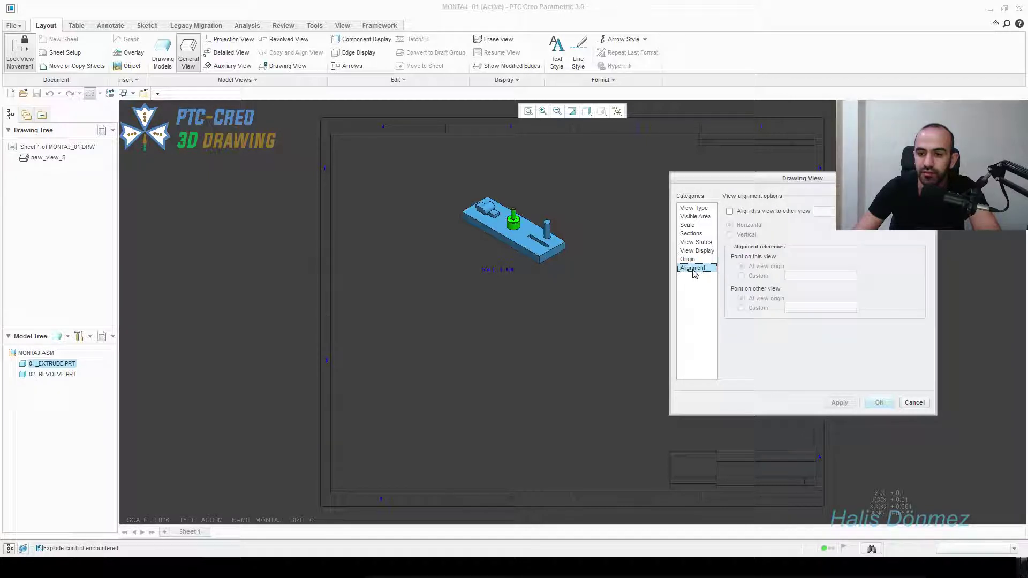
{"action": "left_click", "coordinate": [692, 217]}
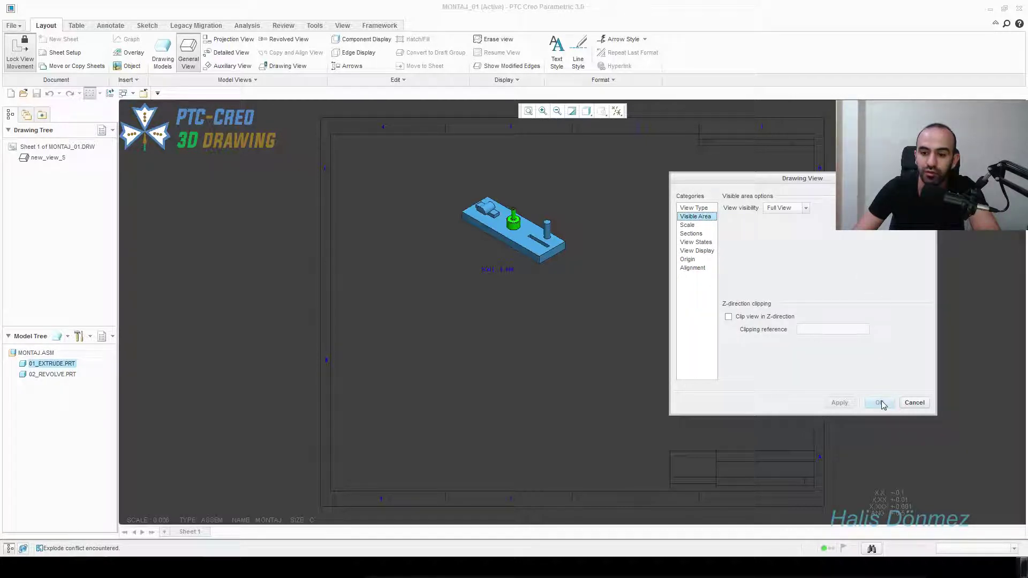
{"action": "left_click", "coordinate": [915, 403]}
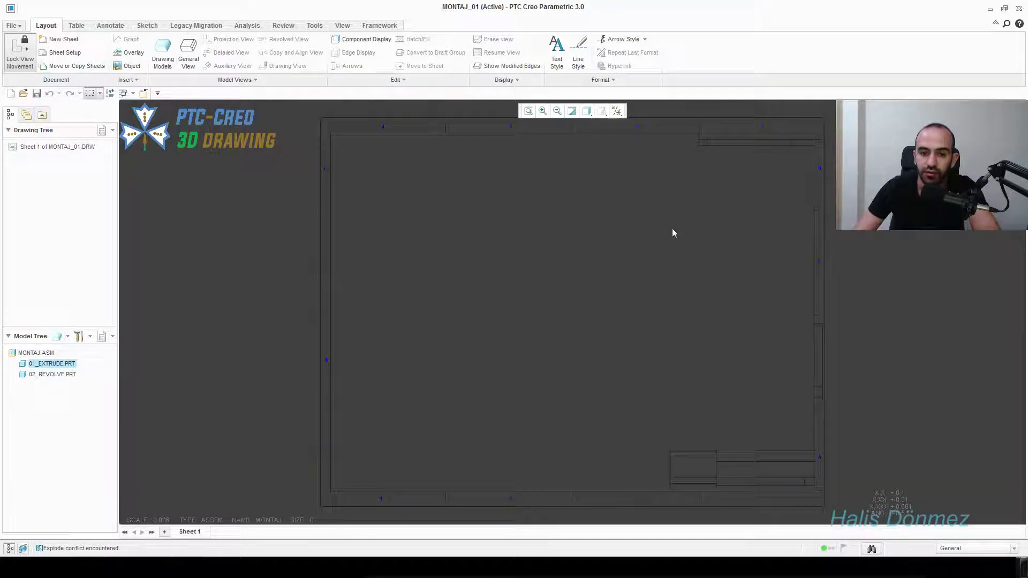
Insert a general view of the assembly with No Combined State near the middle of the sheet, keeping the default isometric orientation
{"action": "right_click", "coordinate": [494, 197]}
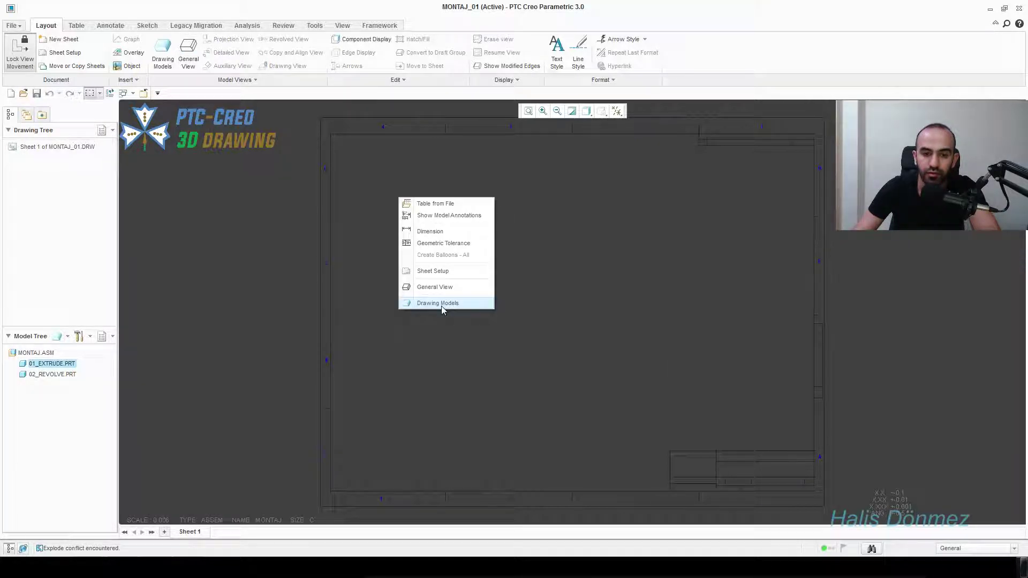
{"action": "left_click", "coordinate": [442, 288]}
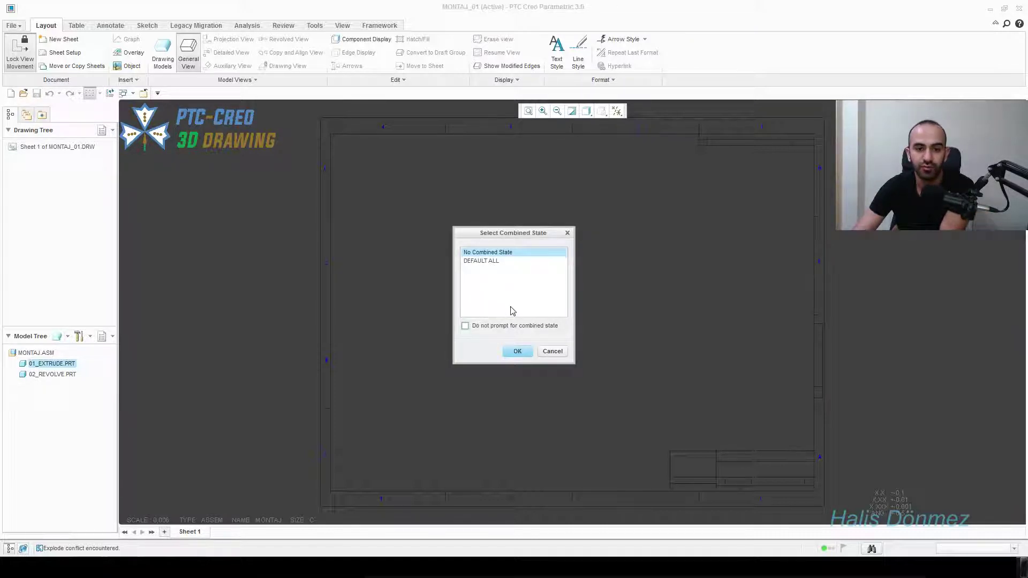
{"action": "left_click", "coordinate": [517, 351]}
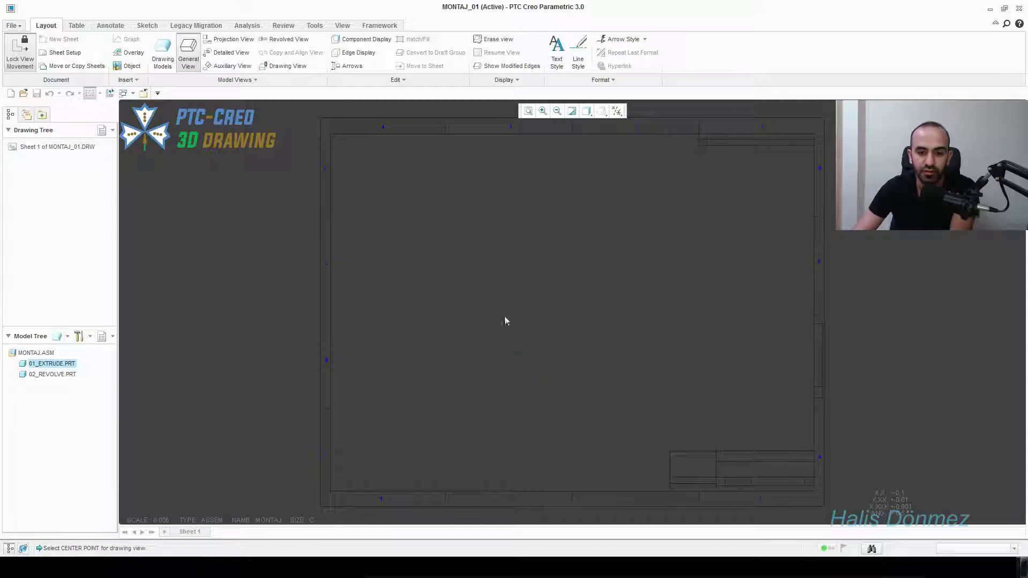
{"action": "right_click", "coordinate": [509, 265]}
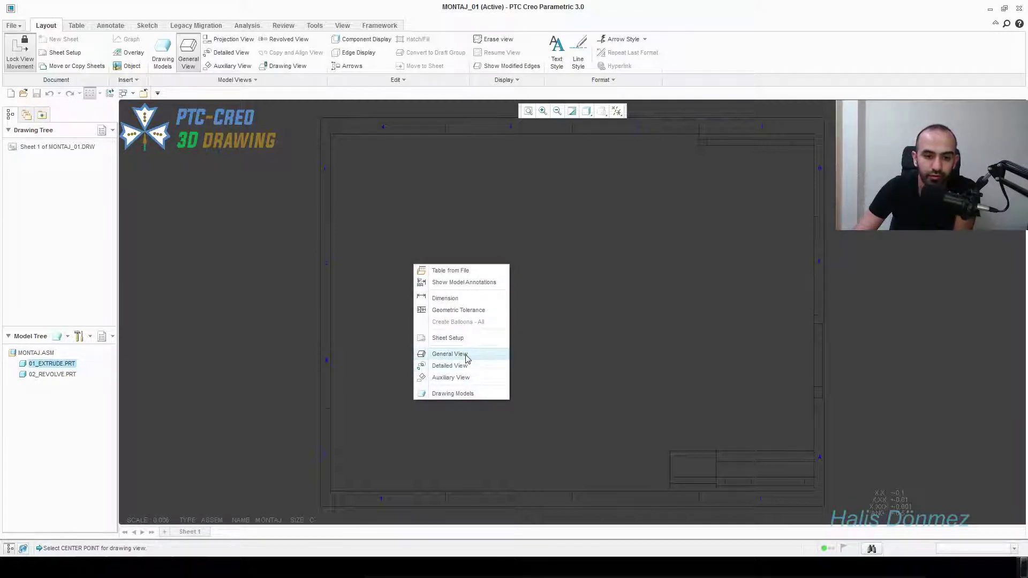
{"action": "left_click", "coordinate": [465, 355]}
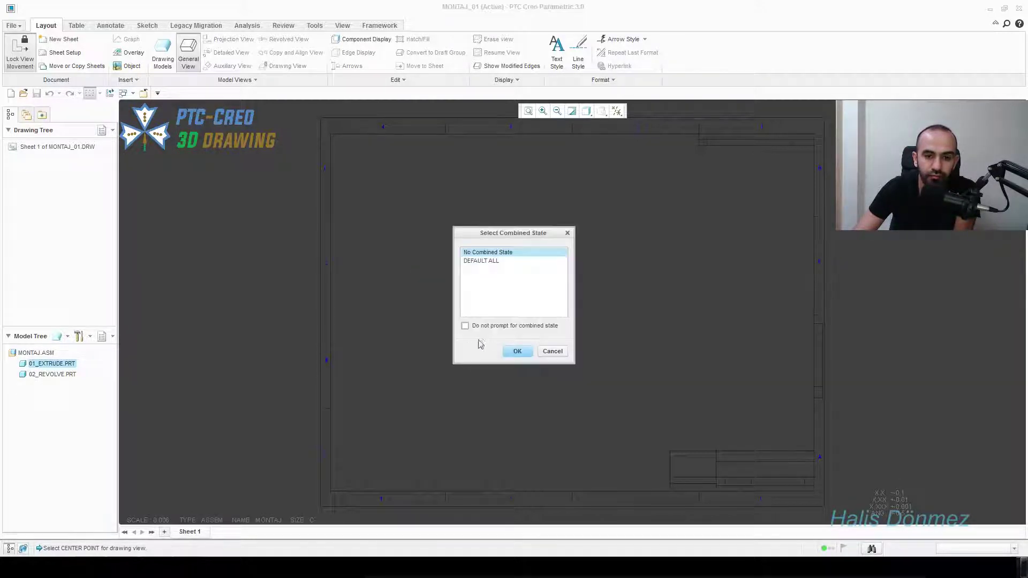
{"action": "left_click", "coordinate": [516, 352]}
{"action": "left_click", "coordinate": [530, 327]}
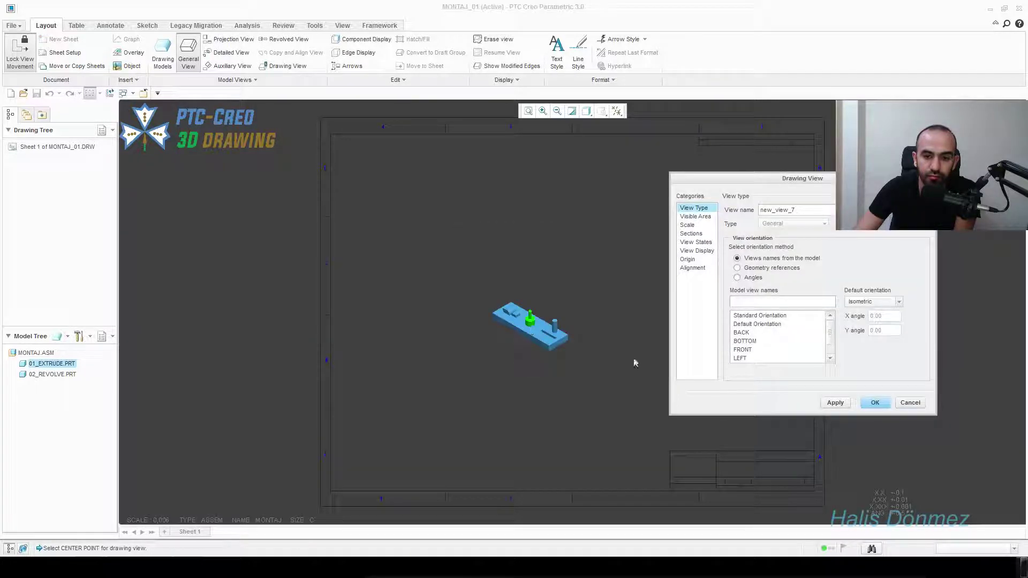
{"action": "left_click", "coordinate": [876, 402]}
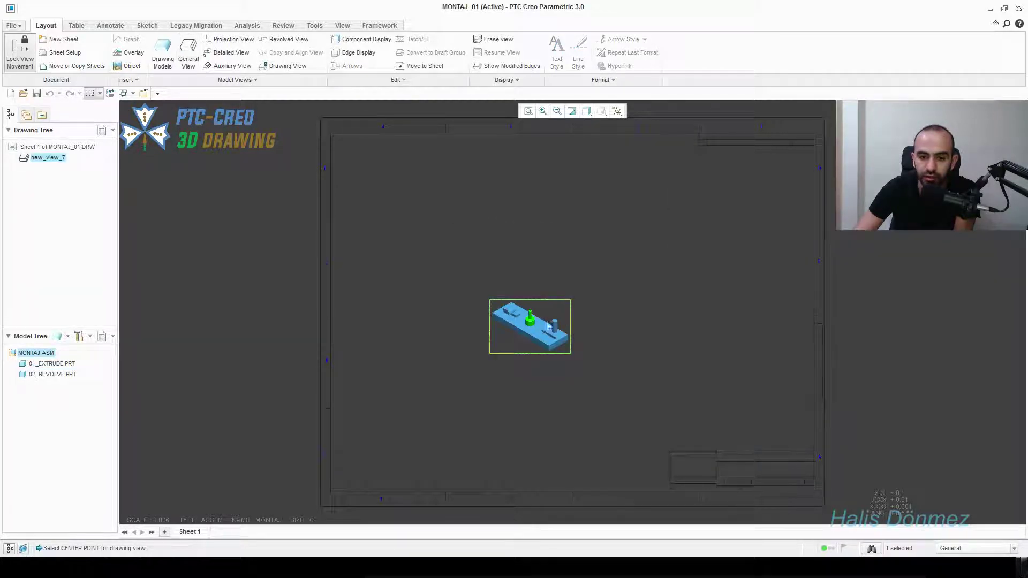
{"action": "left_click", "coordinate": [588, 344]}
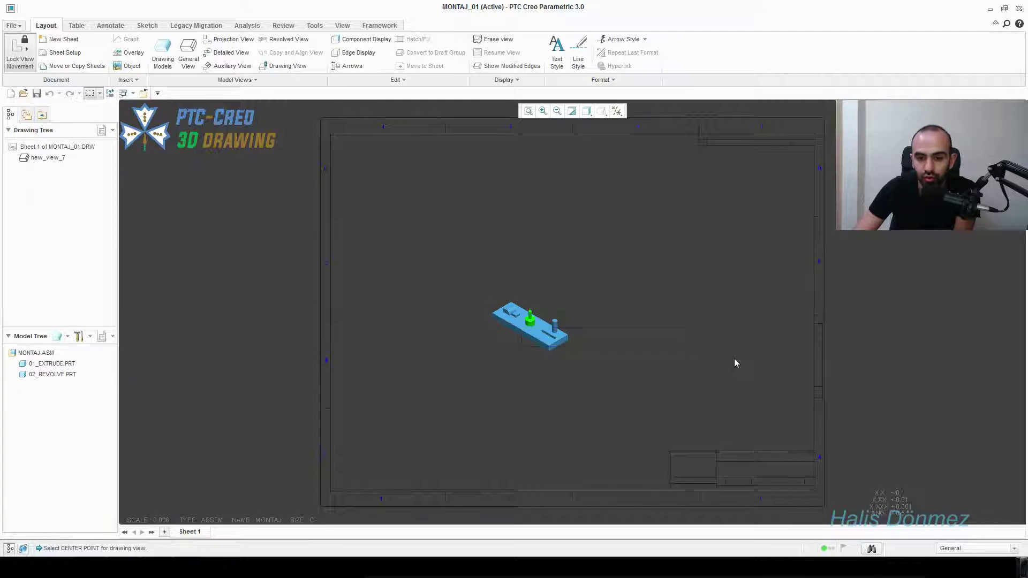
Unlock view movement and move the general view to the lower right of the sheet, just above the title block
{"action": "left_click", "coordinate": [527, 337]}
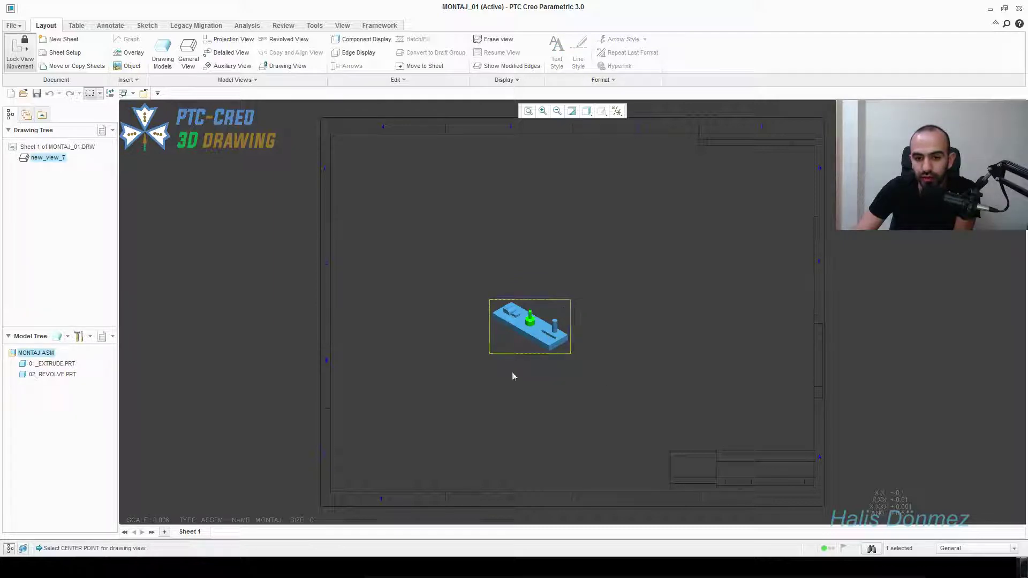
{"action": "right_click", "coordinate": [542, 316]}
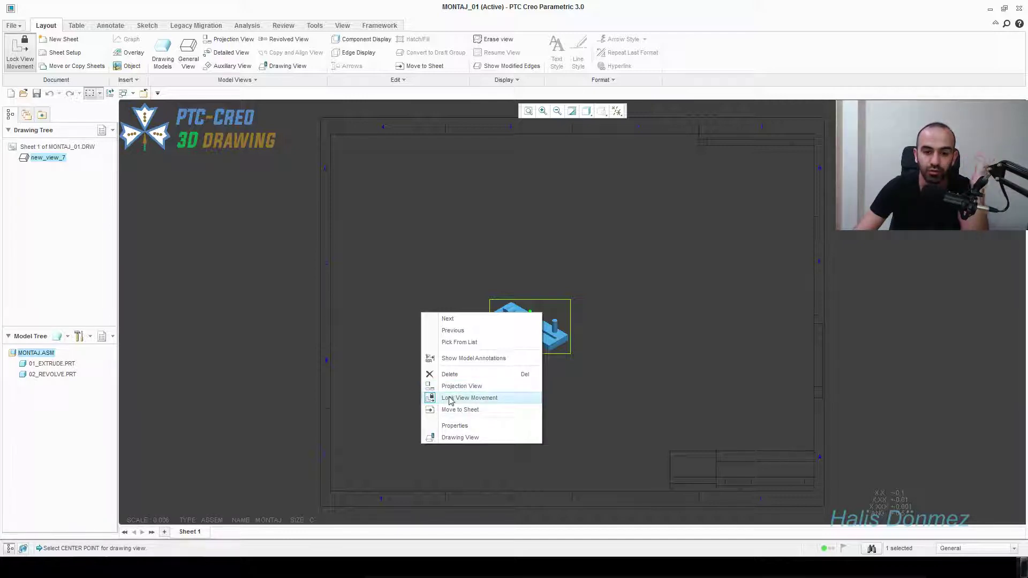
{"action": "left_click", "coordinate": [470, 398]}
{"action": "left_click", "coordinate": [535, 359]}
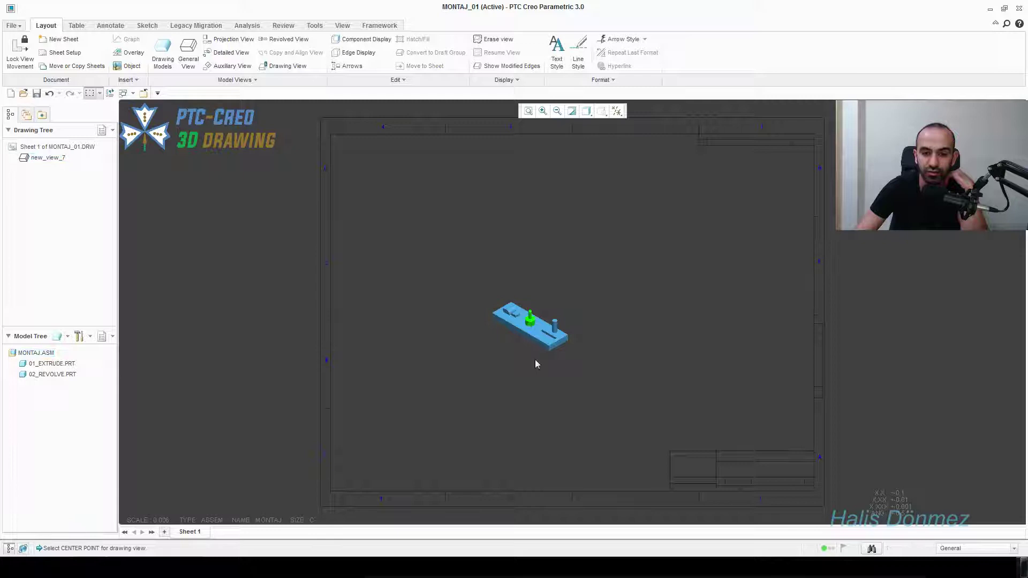
{"action": "left_click", "coordinate": [527, 328]}
{"action": "mouse_move", "coordinate": [528, 328]}
{"action": "left_mouse_down"}
{"action": "mouse_move", "coordinate": [759, 374]}
{"action": "mouse_move", "coordinate": [626, 375]}
{"action": "mouse_move", "coordinate": [765, 418]}
{"action": "left_mouse_up"}
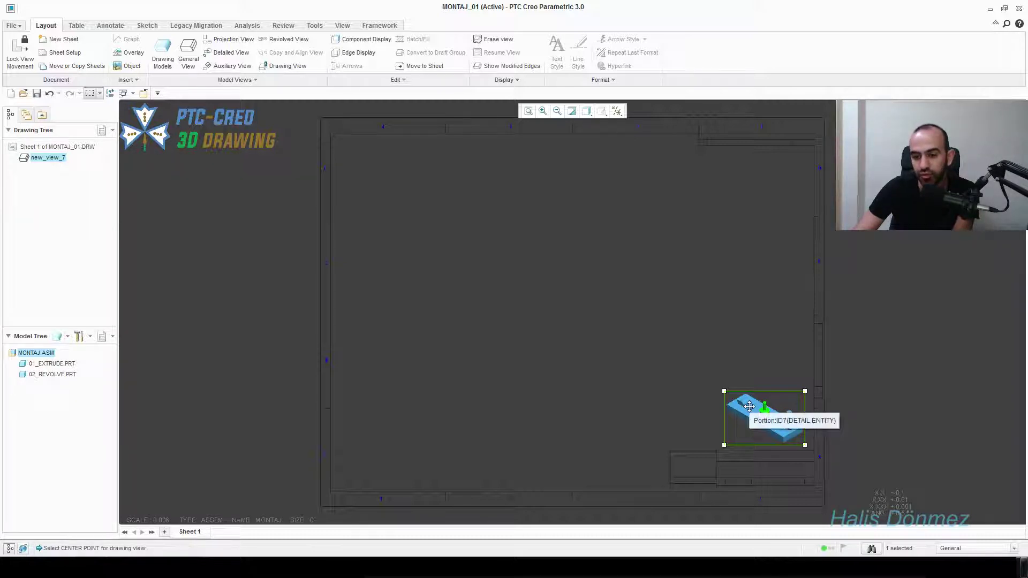
Set a custom scale of 0.02 for the general view
{"action": "double_click", "coordinate": [749, 410]}
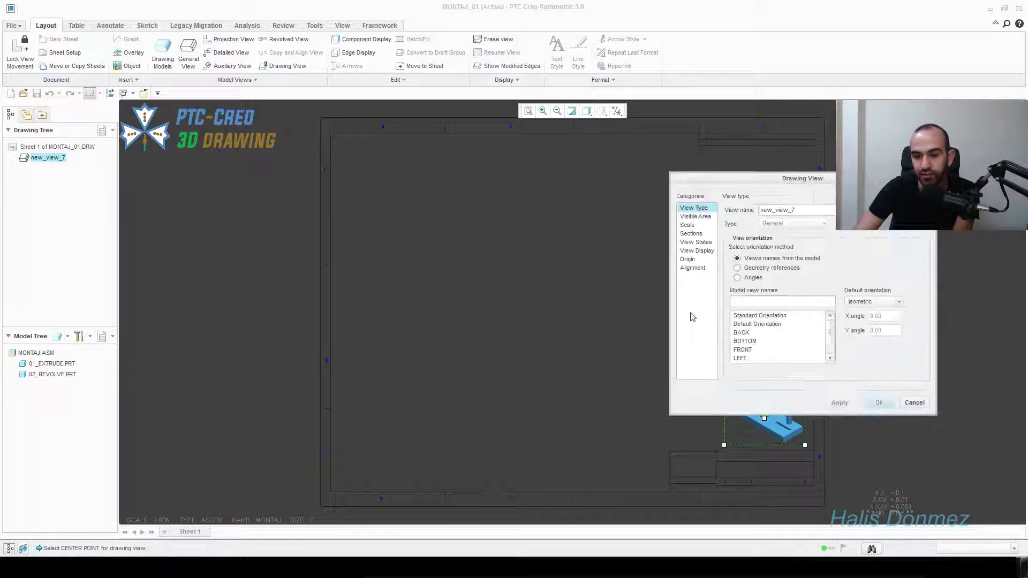
{"action": "left_click", "coordinate": [694, 234]}
{"action": "left_click", "coordinate": [696, 225]}
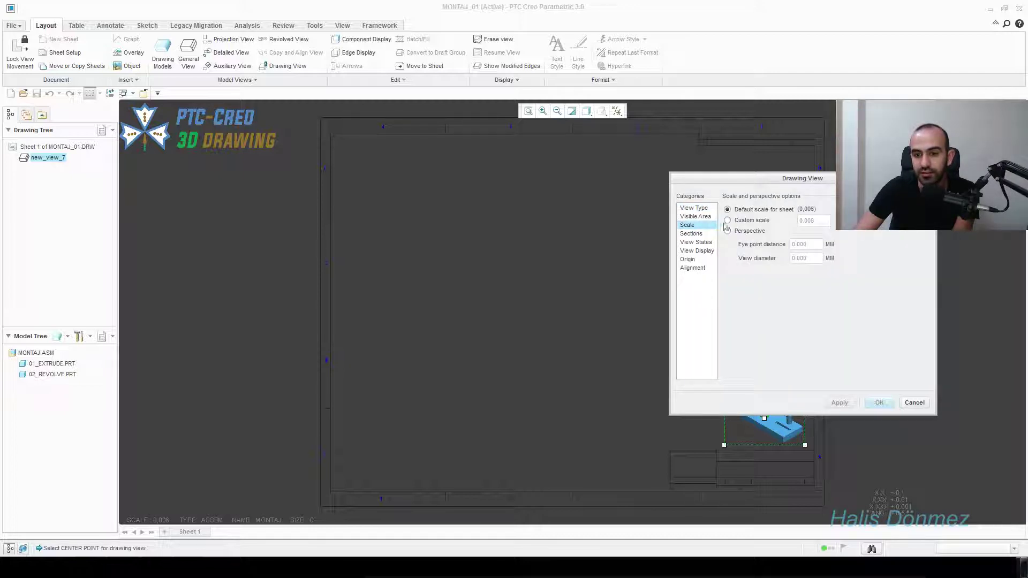
{"action": "left_click", "coordinate": [747, 224]}
{"action": "left_click_drag", "start_coordinate": [807, 221], "coordinate": [857, 232]}
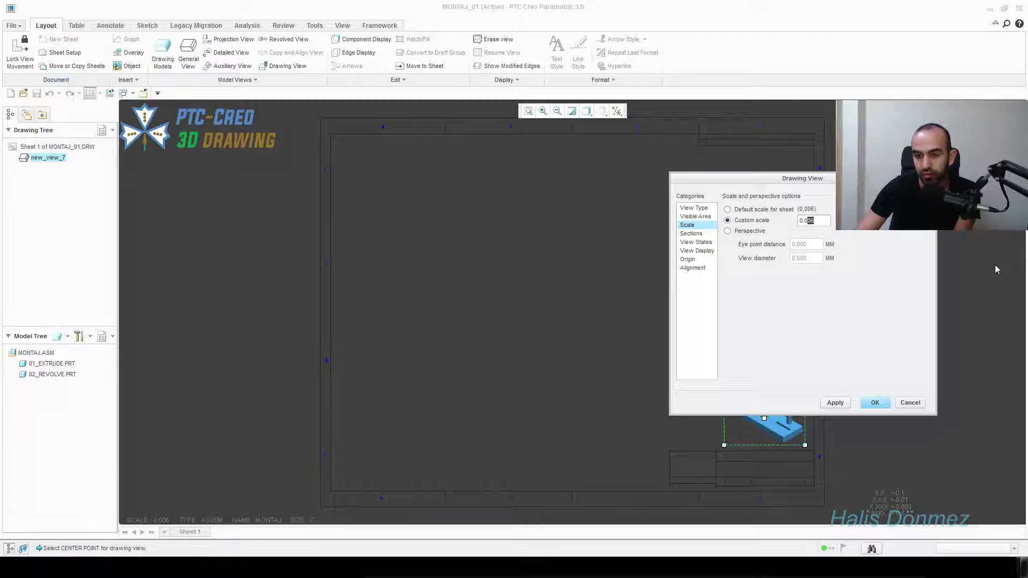
{"action": "type", "text": "2"}
{"action": "left_click", "coordinate": [874, 402]}
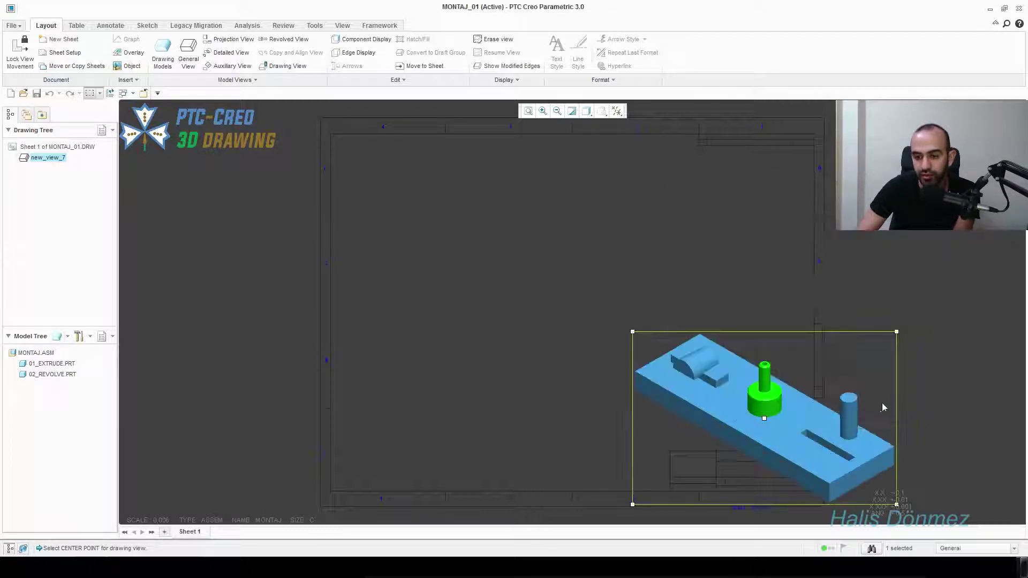
Reduce the general view's custom scale to 0.015 and move the view up and left inside the sheet border
{"action": "double_click", "coordinate": [797, 408]}
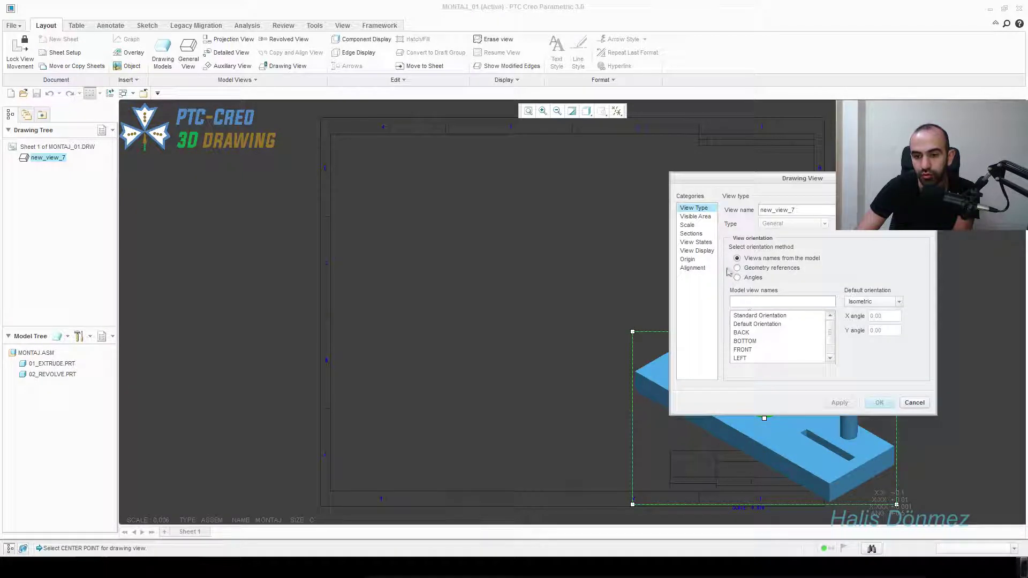
{"action": "left_click", "coordinate": [689, 226]}
{"action": "double_click", "coordinate": [816, 221]}
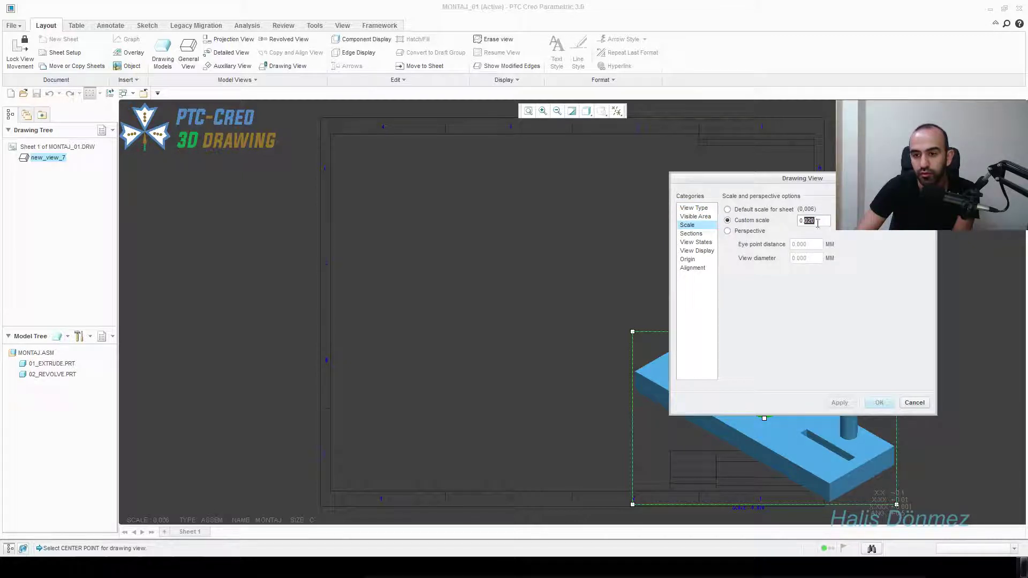
{"action": "type", "text": "015"}
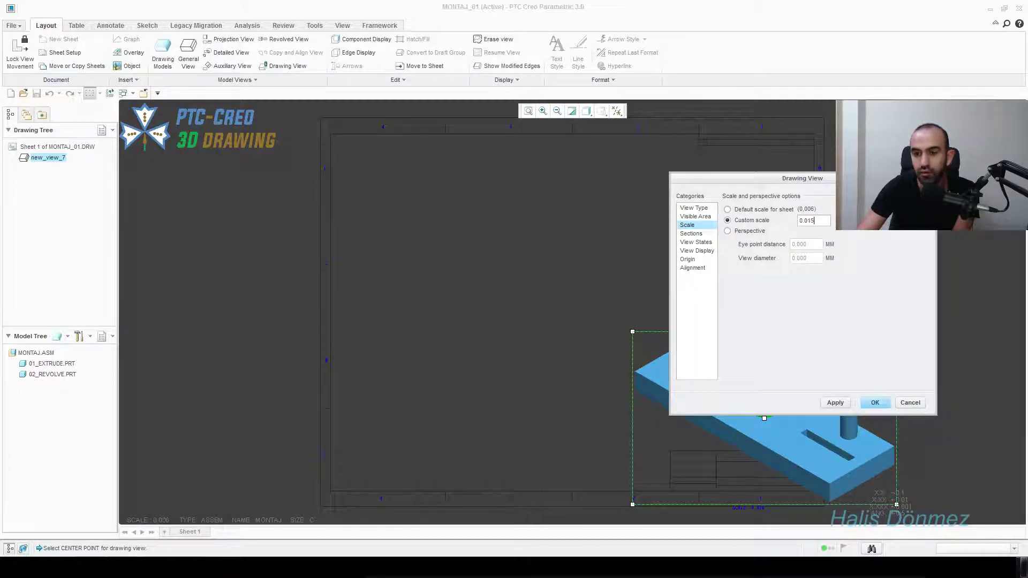
{"action": "left_click", "coordinate": [875, 402]}
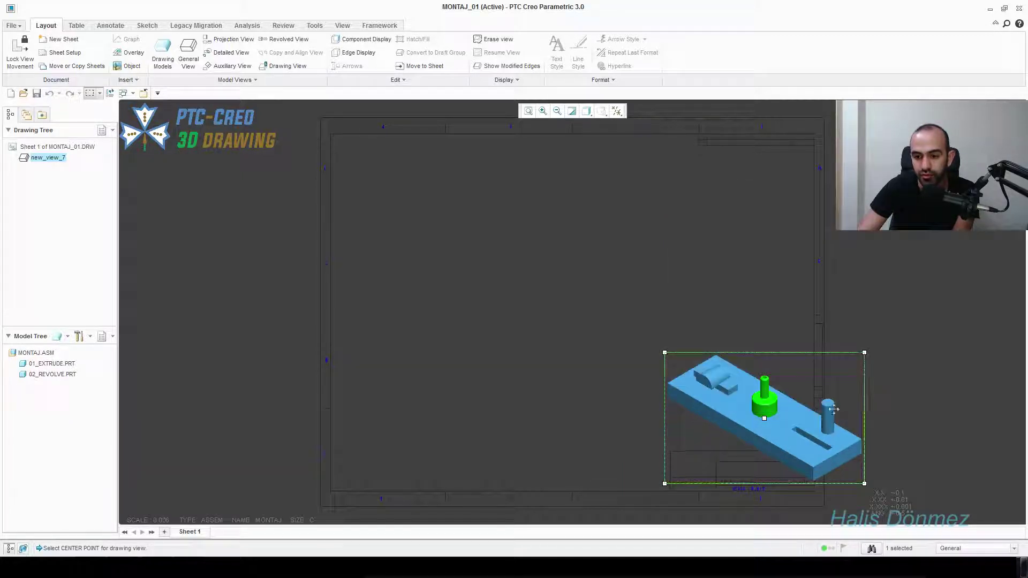
{"action": "left_click_drag", "start_coordinate": [726, 381], "coordinate": [678, 350]}
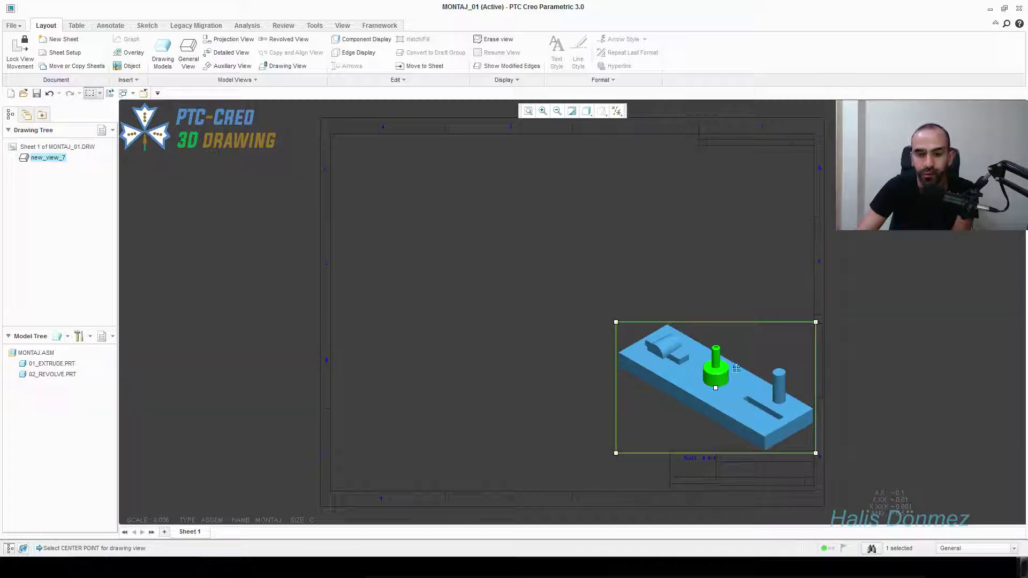
Set the general view's custom scale to 0.010 and apply the change
{"action": "double_click", "coordinate": [723, 384]}
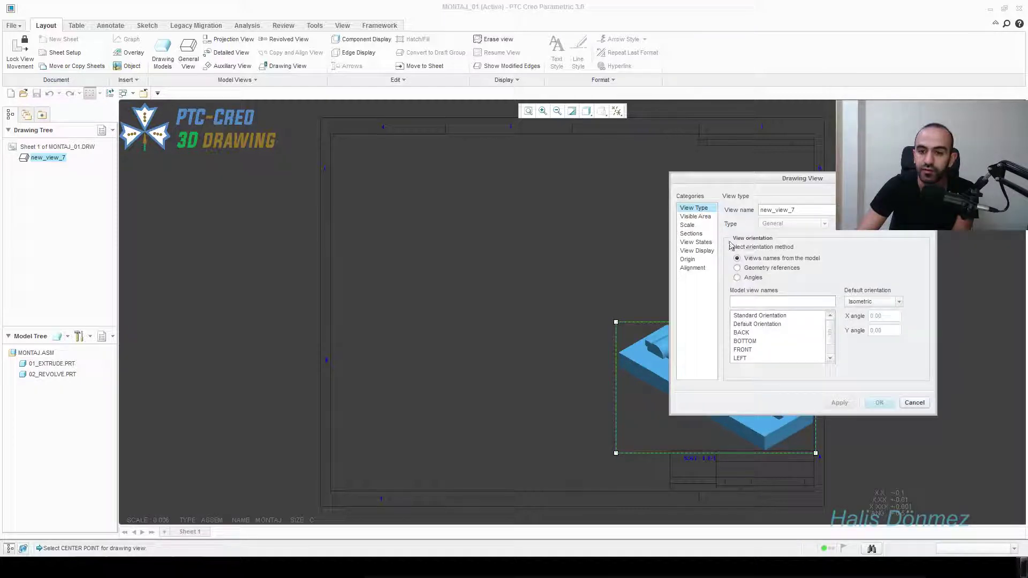
{"action": "left_click", "coordinate": [688, 225]}
{"action": "type", "text": "0.010"}
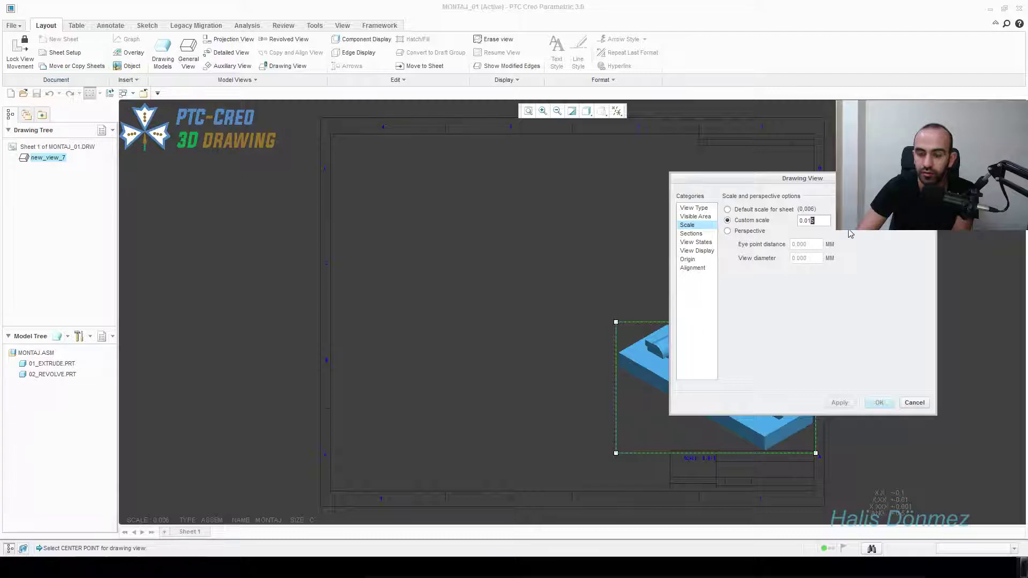
{"action": "left_click", "coordinate": [835, 403]}
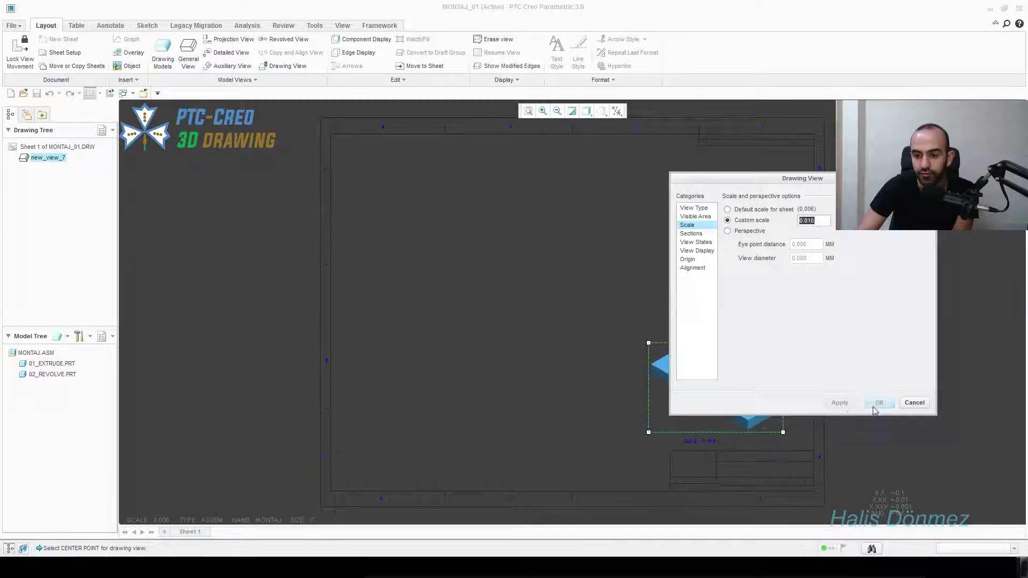
Review the general view's section, view state, display, origin and alignment options
{"action": "left_click", "coordinate": [695, 233]}
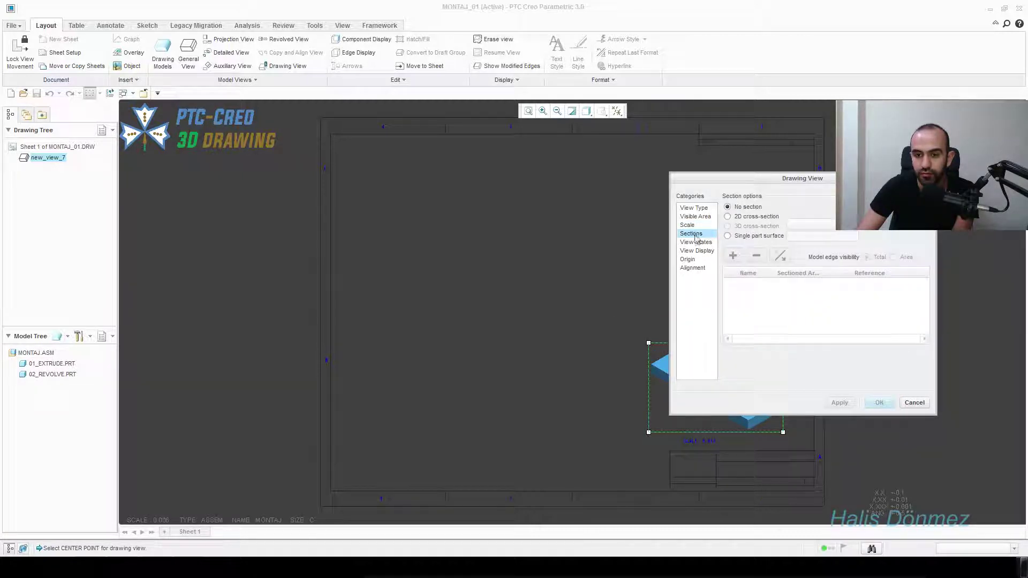
{"action": "left_click", "coordinate": [696, 242]}
{"action": "left_click", "coordinate": [697, 250]}
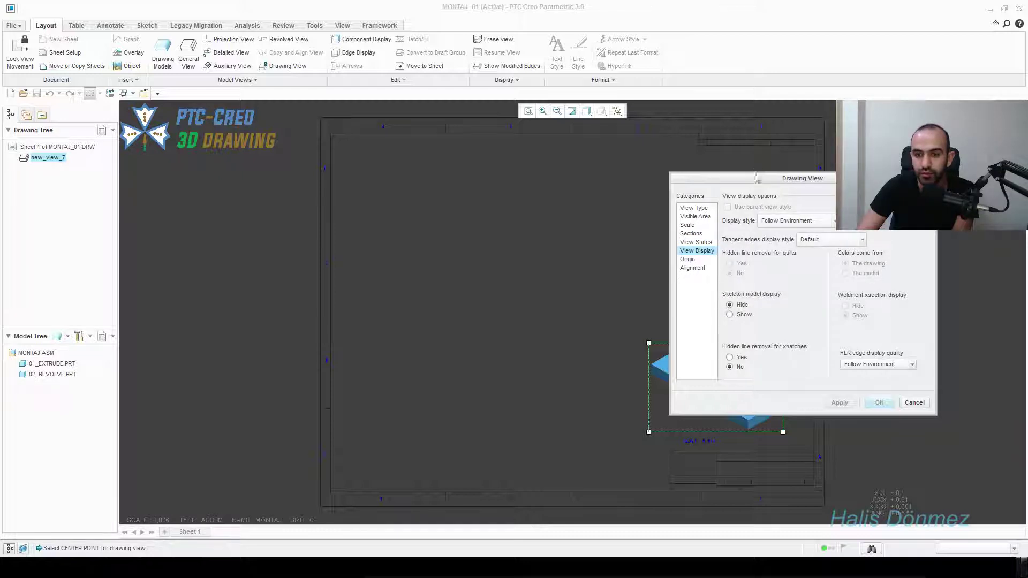
{"action": "left_click", "coordinate": [691, 259]}
{"action": "left_click", "coordinate": [694, 268]}
{"action": "left_click", "coordinate": [696, 242]}
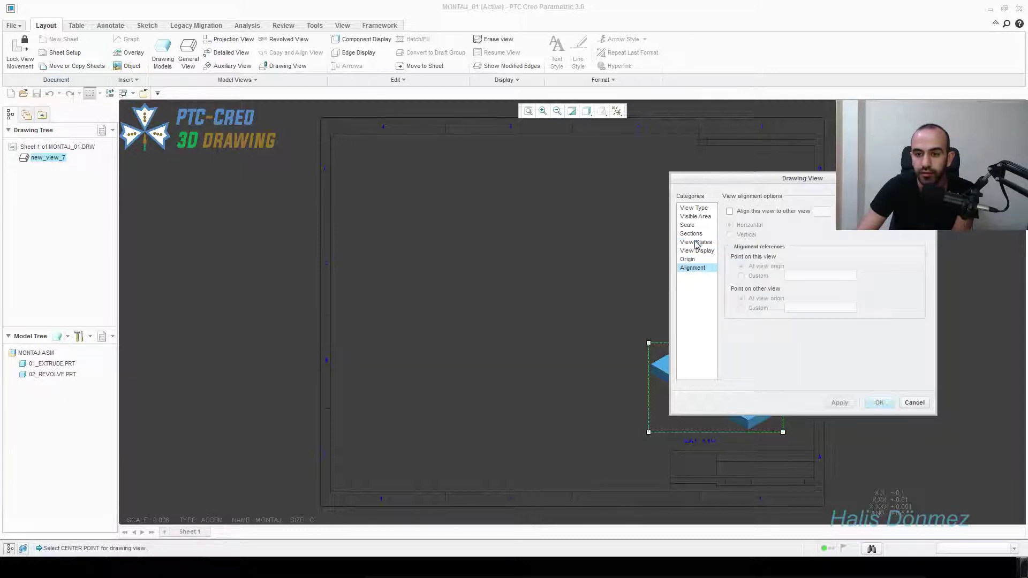
{"action": "left_click", "coordinate": [692, 234]}
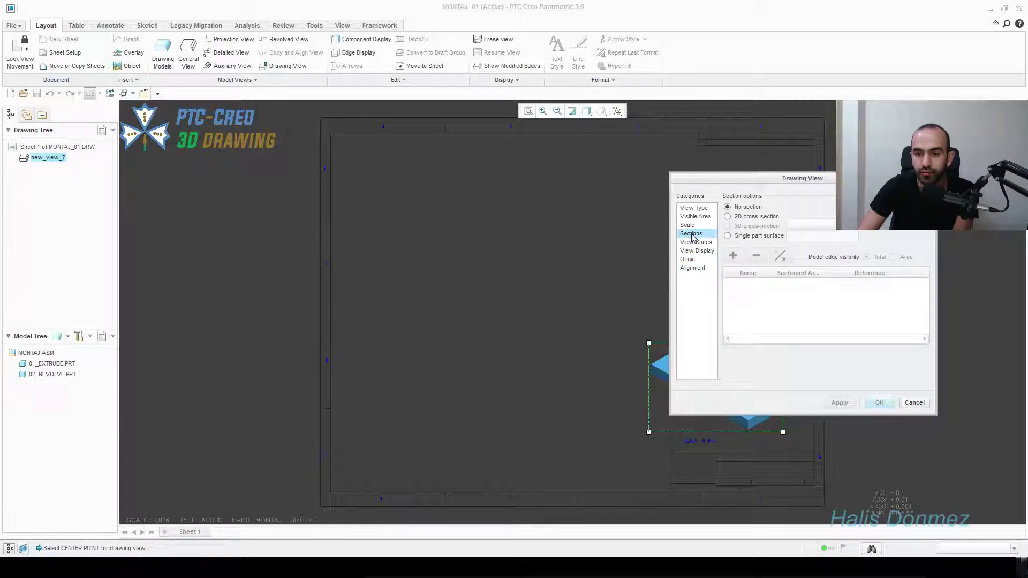
{"action": "left_click", "coordinate": [690, 225]}
{"action": "left_click", "coordinate": [693, 217]}
{"action": "left_click", "coordinate": [694, 208]}
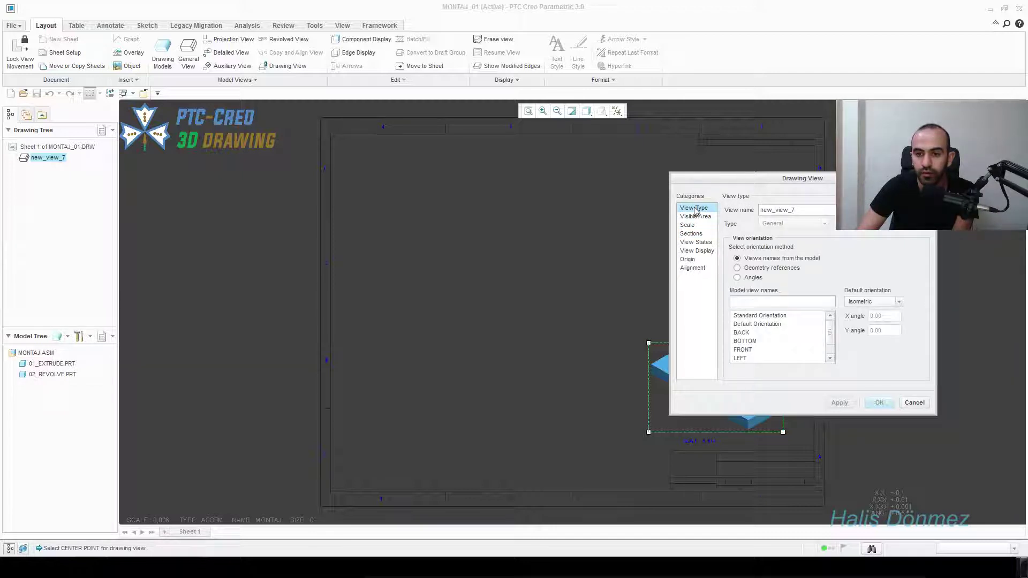
{"action": "left_click", "coordinate": [692, 234]}
{"action": "left_click", "coordinate": [695, 242]}
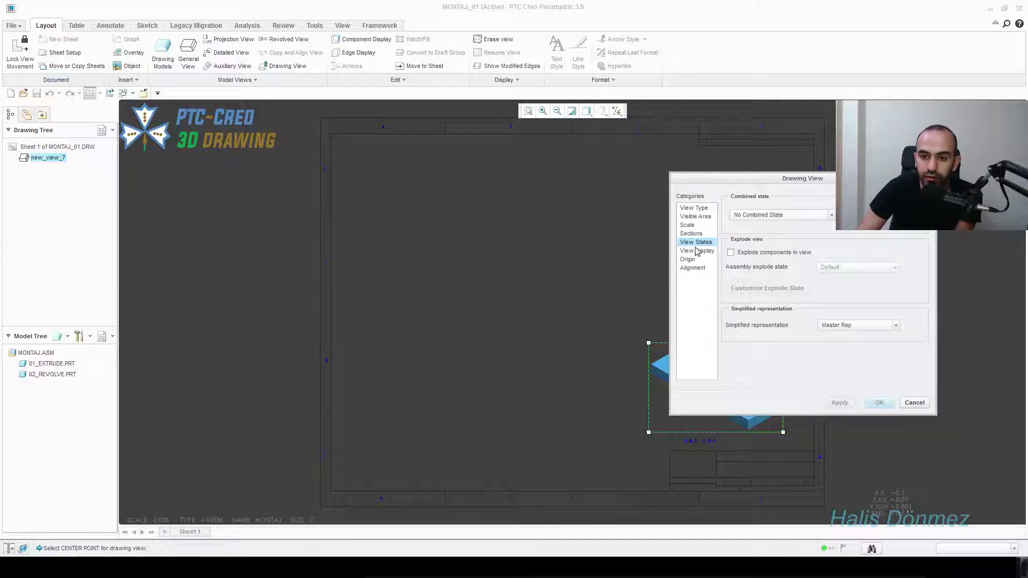
Set the isometric view's display style to Shading With Edges and move the view closer to the title block
{"action": "left_click", "coordinate": [698, 252]}
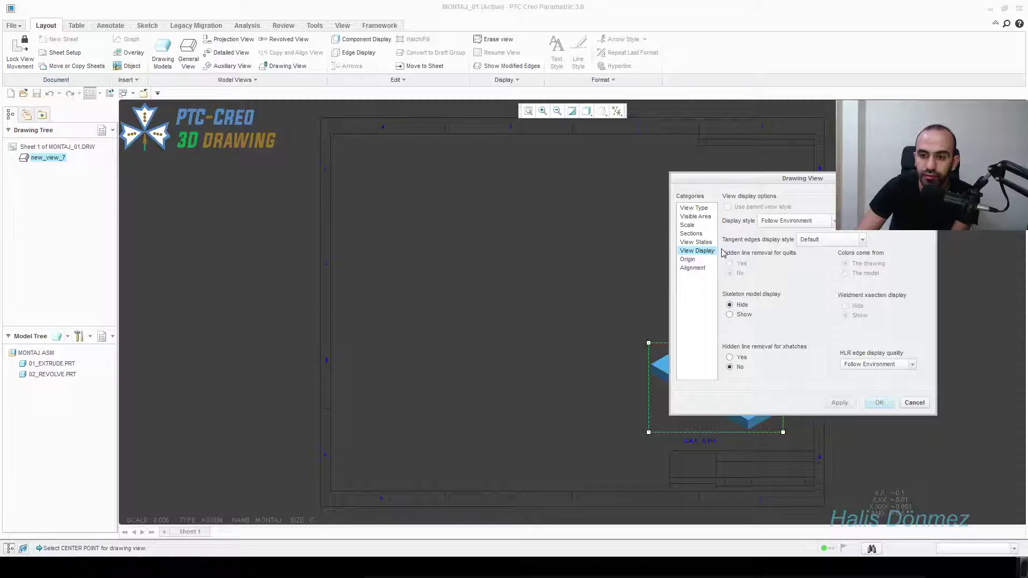
{"action": "left_click", "coordinate": [811, 224]}
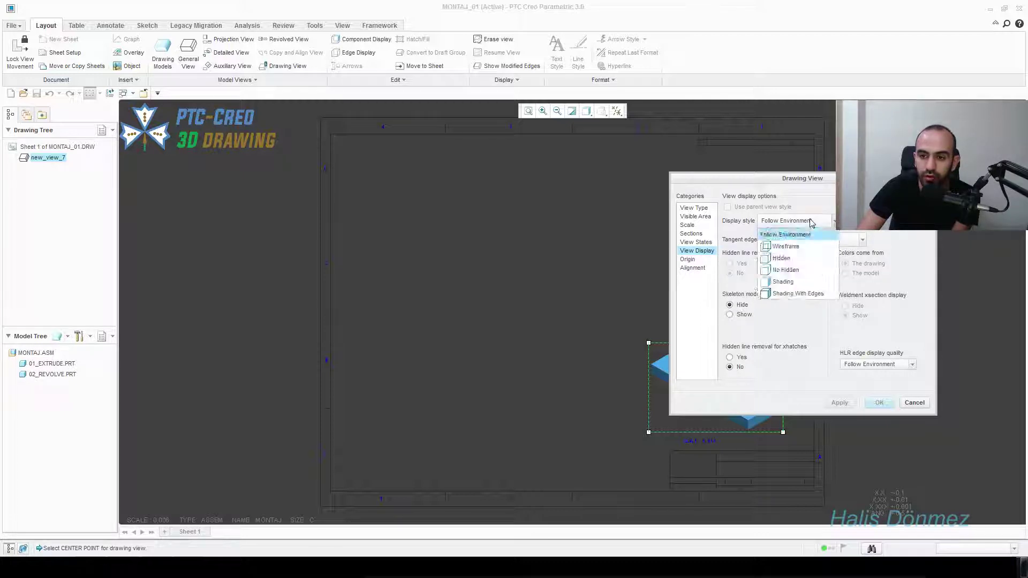
{"action": "left_click", "coordinate": [794, 293]}
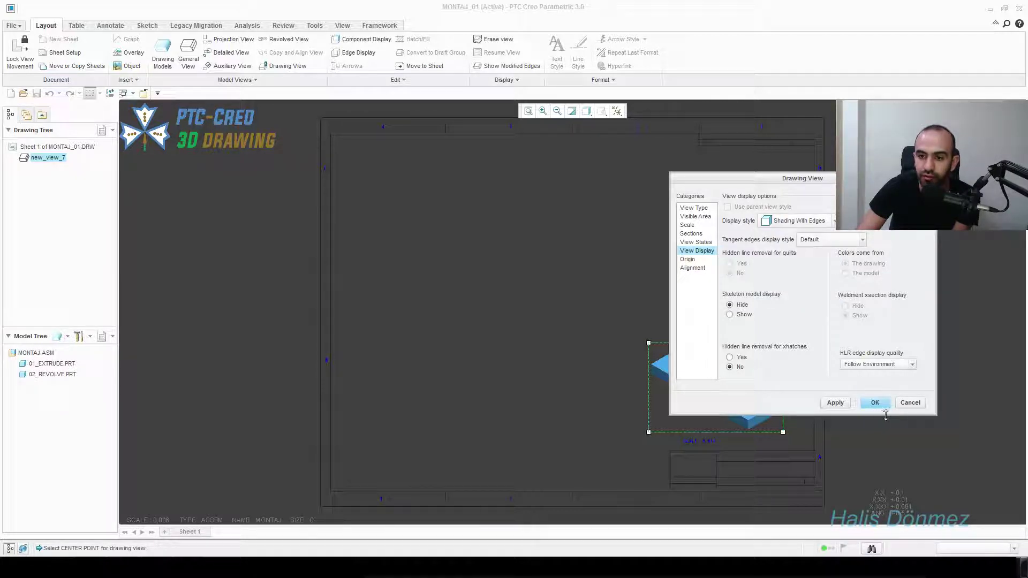
{"action": "left_click", "coordinate": [834, 404]}
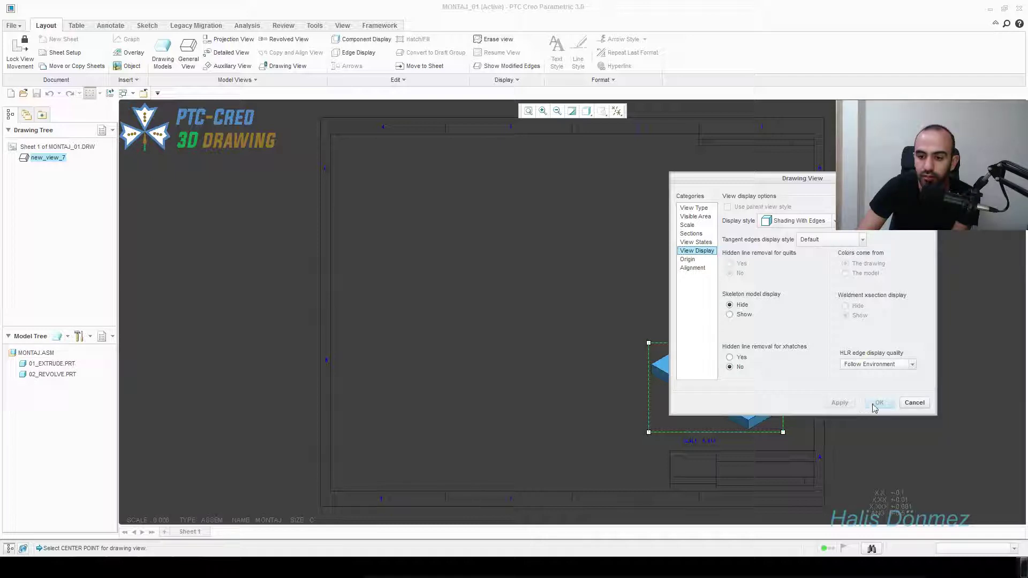
{"action": "left_click", "coordinate": [914, 403]}
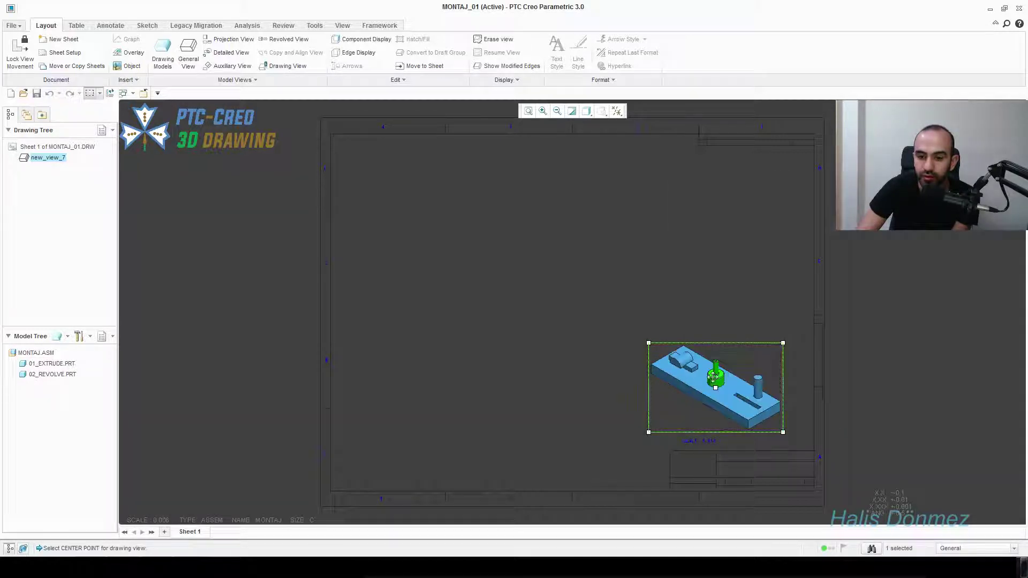
{"action": "left_click_drag", "start_coordinate": [738, 391], "coordinate": [732, 390]}
{"action": "left_click", "coordinate": [525, 263]}
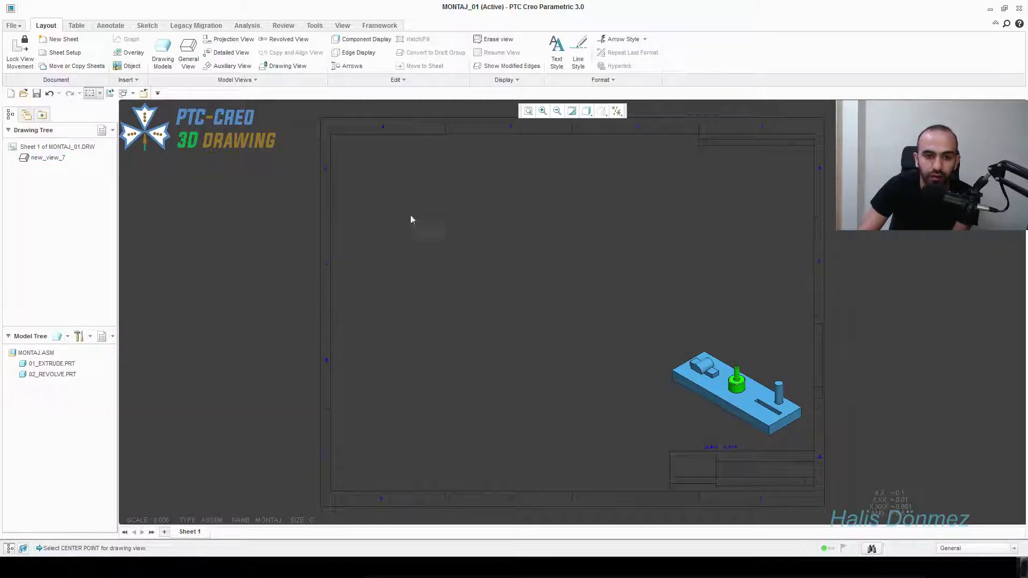
Place a new general view with No Combined State in the sheet's upper-left area and orient it to FRONT
{"action": "right_click", "coordinate": [385, 212]}
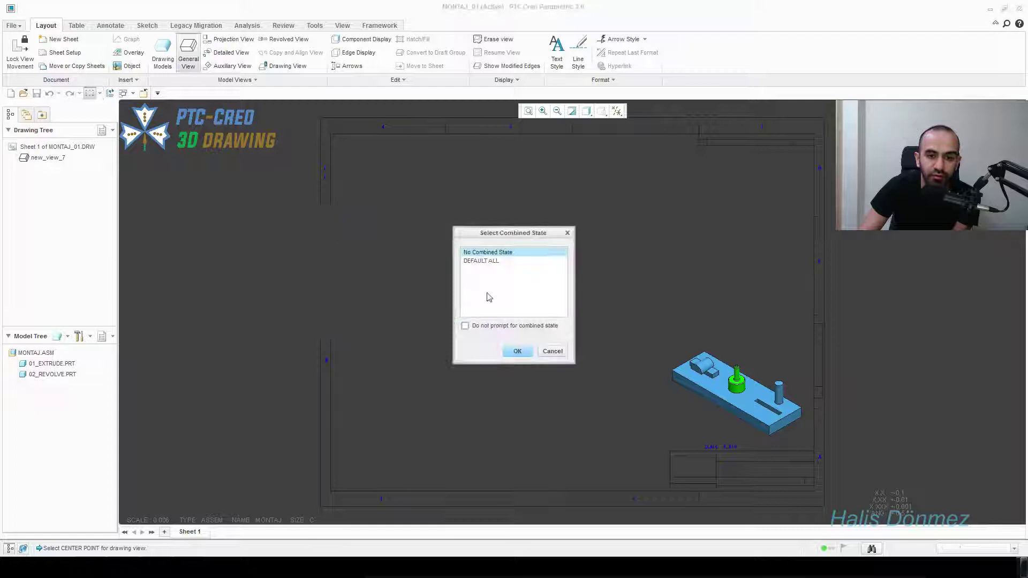
{"action": "left_click", "coordinate": [517, 351]}
{"action": "left_click", "coordinate": [433, 206]}
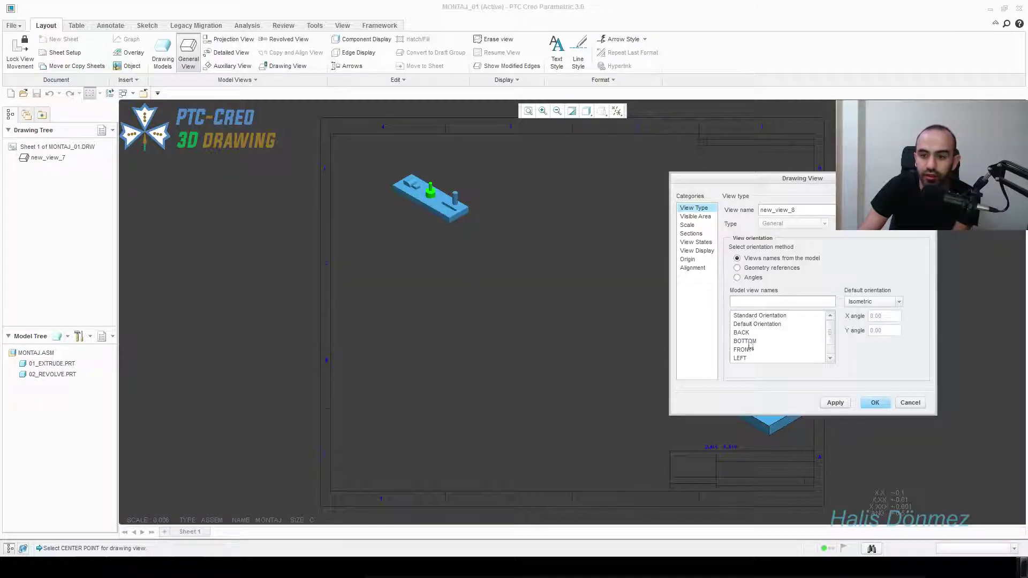
{"action": "left_click", "coordinate": [746, 351]}
{"action": "double_click", "coordinate": [750, 350]}
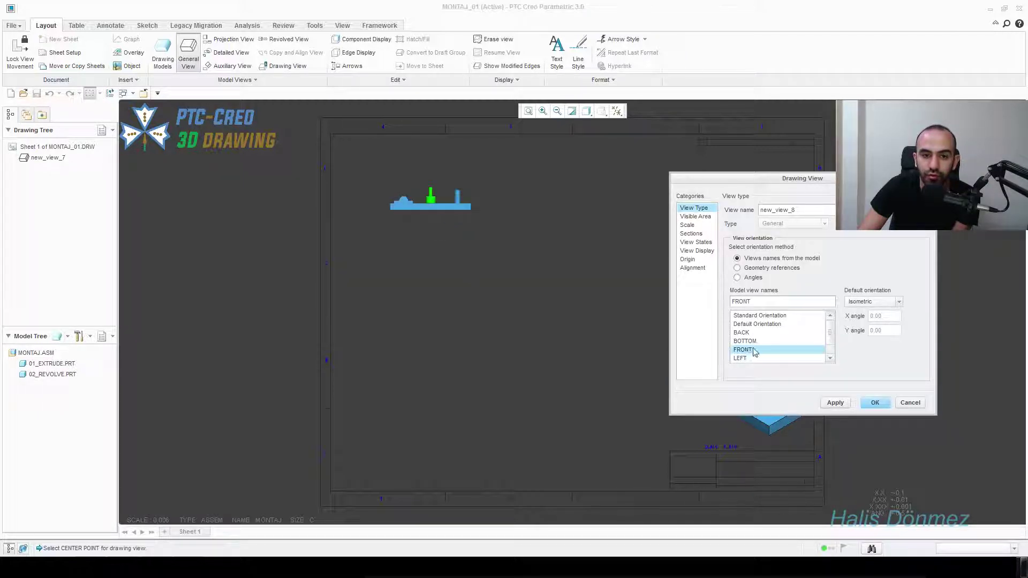
Set the front view's custom scale to 0.01 and shift the view to the right on the sheet
{"action": "left_click", "coordinate": [690, 227]}
{"action": "left_click", "coordinate": [763, 221]}
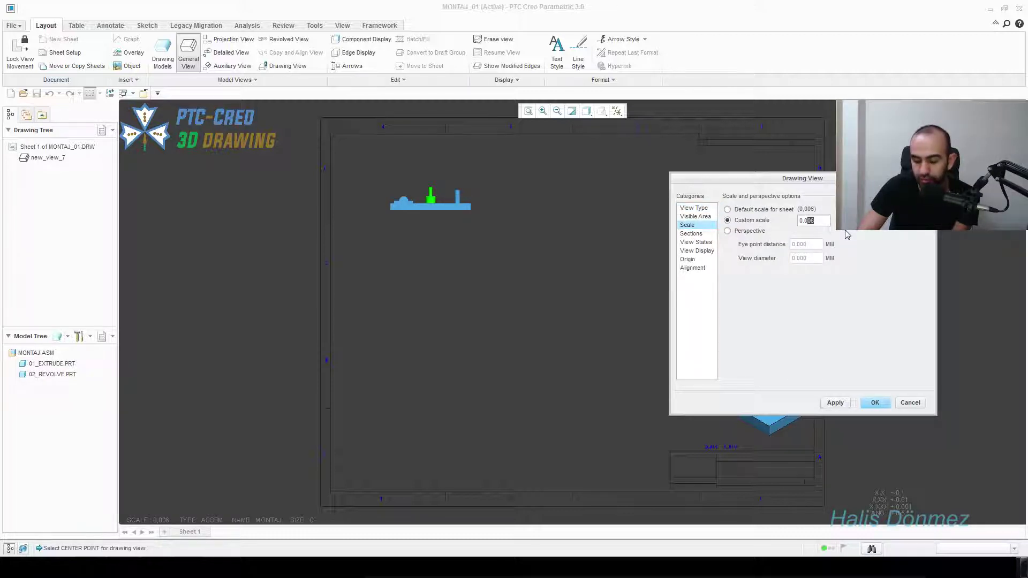
{"action": "type", "text": "1"}
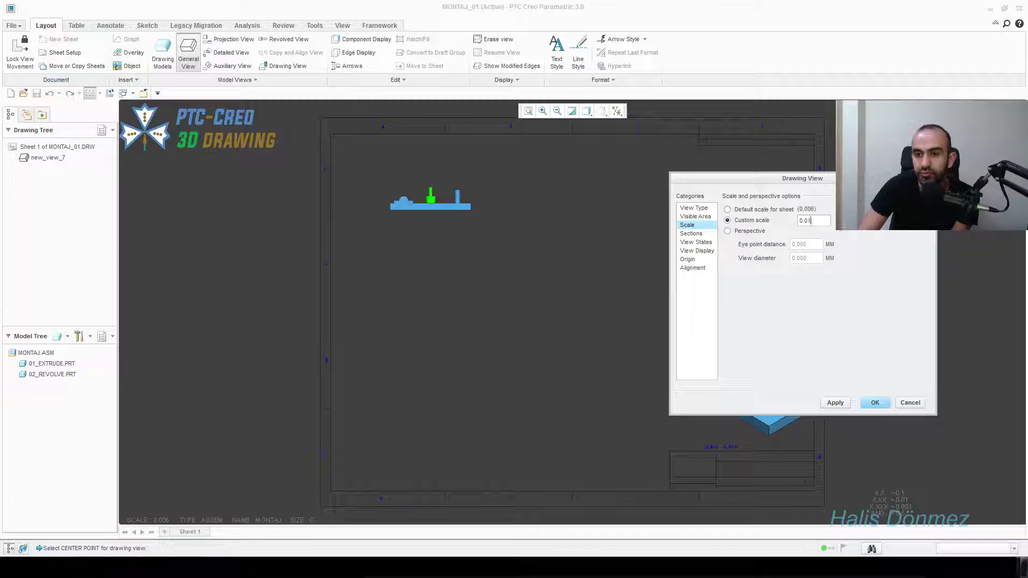
{"action": "left_click", "coordinate": [876, 403]}
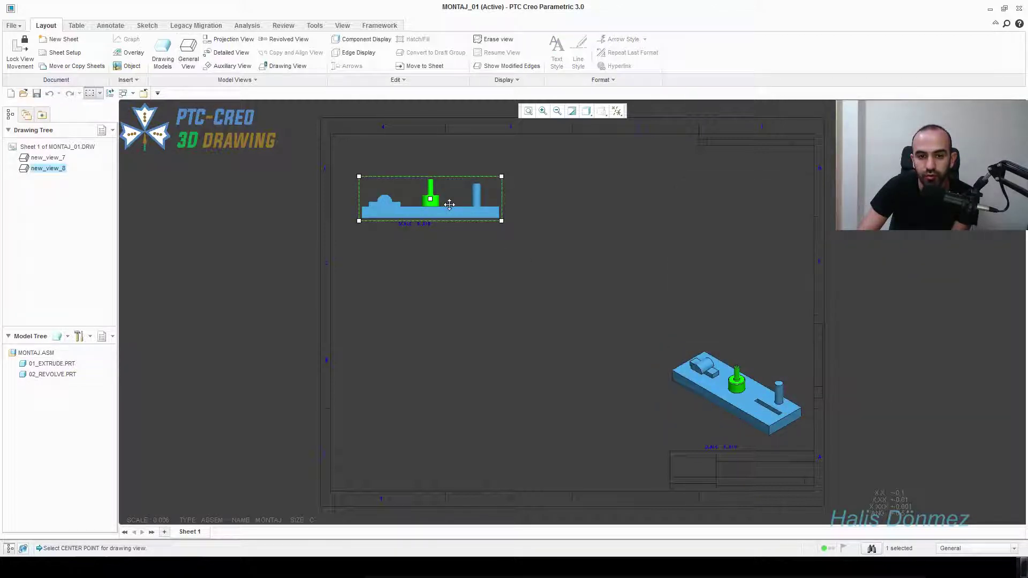
{"action": "left_click_drag", "start_coordinate": [450, 204], "coordinate": [516, 211]}
Choose Hidden as the display style for the front view
{"action": "double_click", "coordinate": [516, 214]}
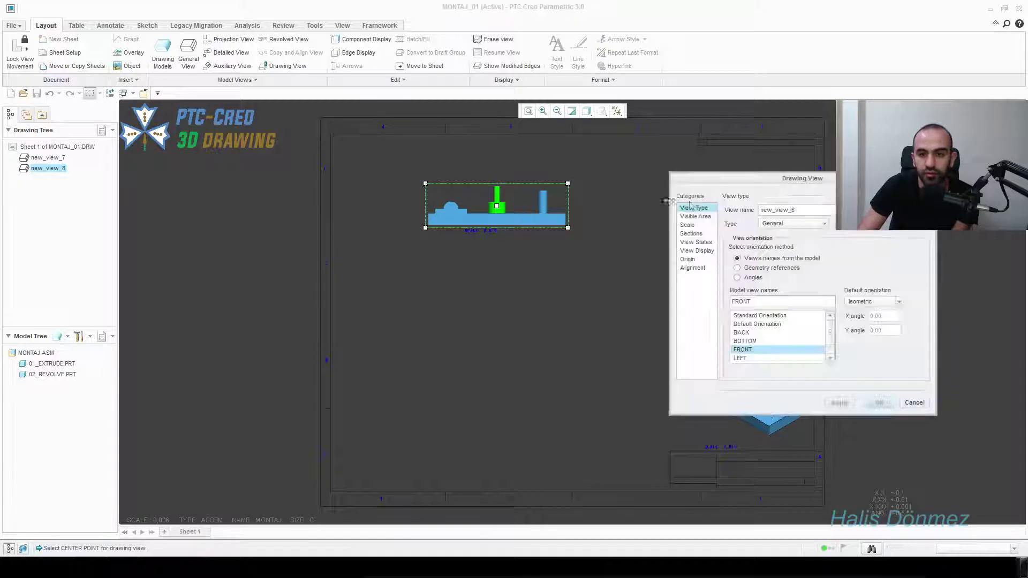
{"action": "left_click", "coordinate": [695, 242]}
{"action": "left_click", "coordinate": [697, 251]}
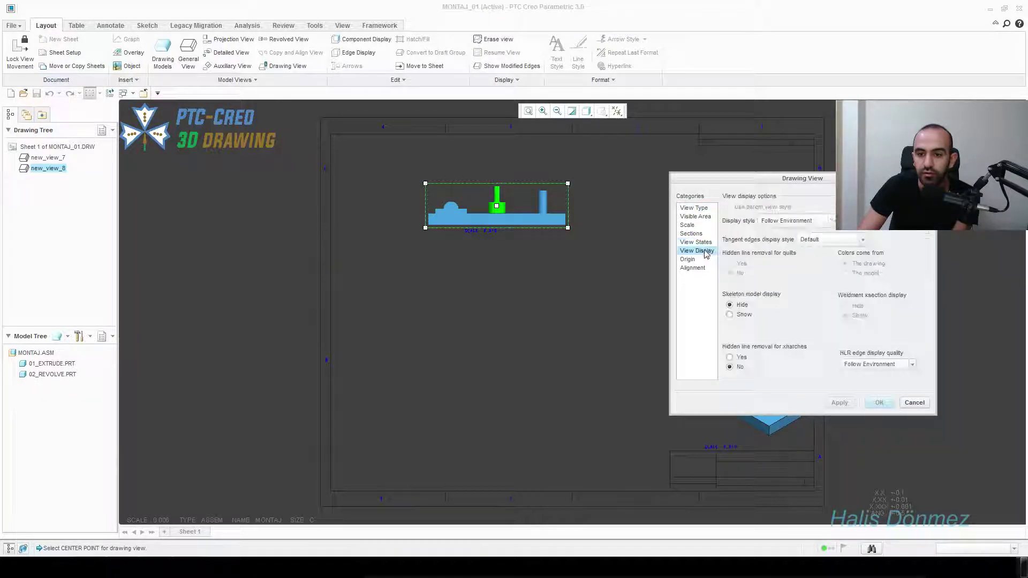
{"action": "left_click", "coordinate": [763, 222]}
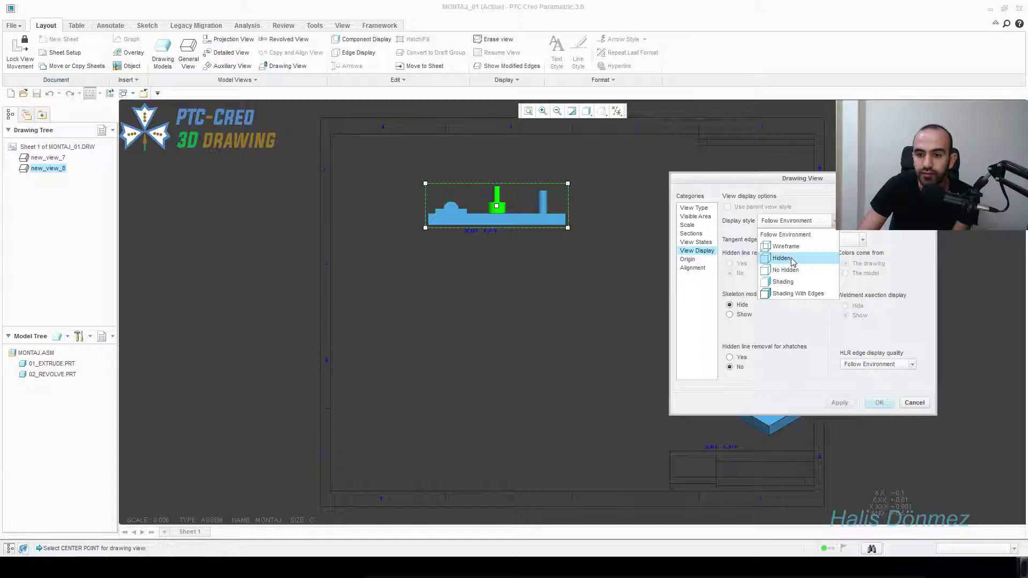
{"action": "left_click", "coordinate": [794, 261]}
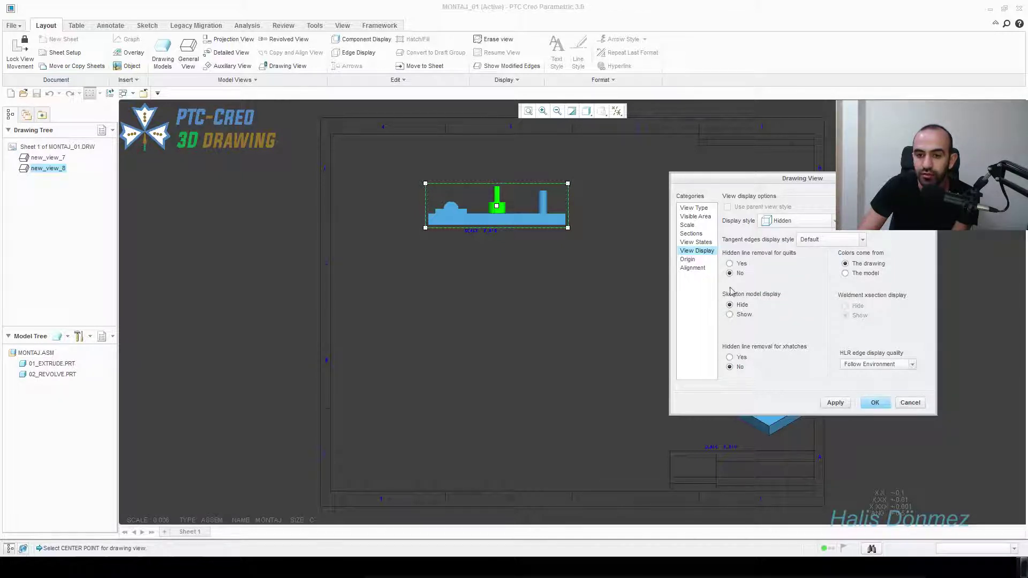
Change the front view's custom scale to 0.014, apply the changes, and move the view slightly down and left
{"action": "left_click", "coordinate": [690, 226]}
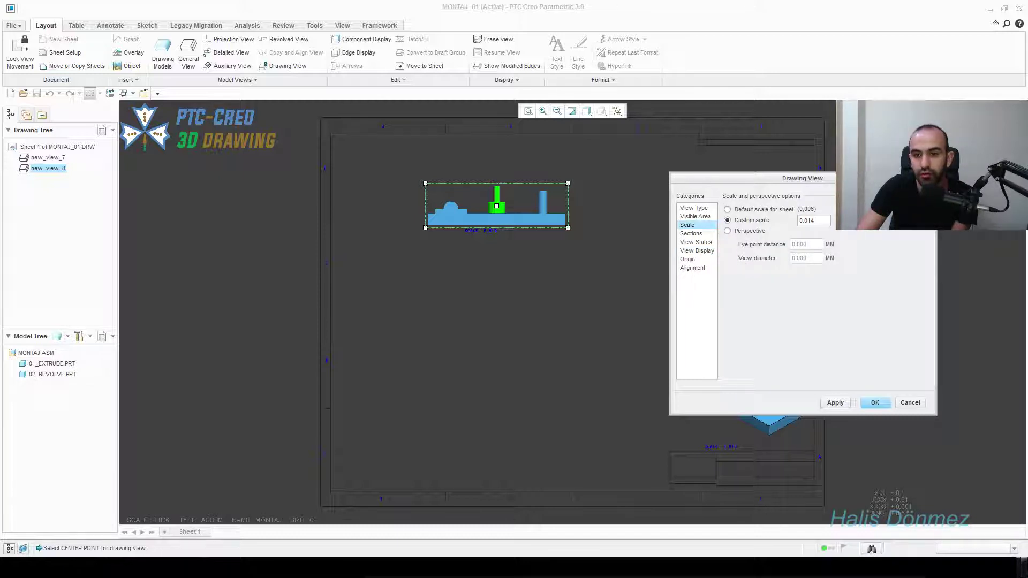
{"action": "left_click", "coordinate": [848, 403]}
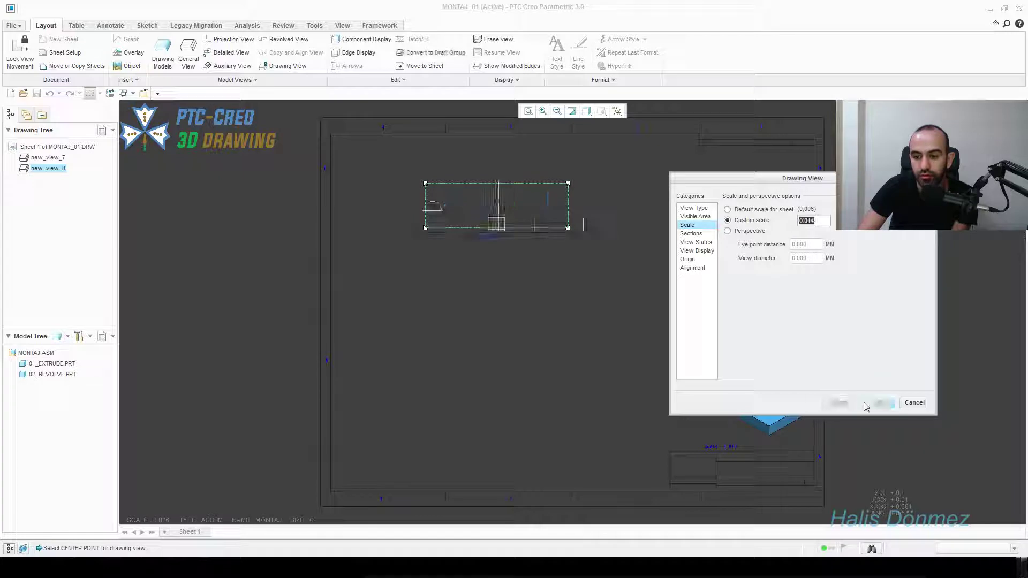
{"action": "left_click", "coordinate": [880, 406]}
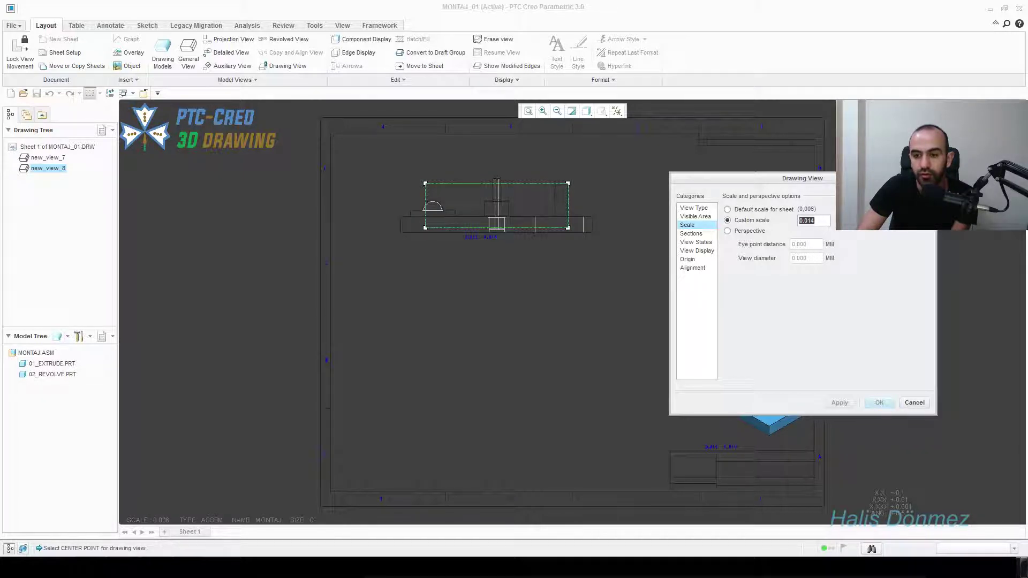
{"action": "left_click", "coordinate": [914, 403]}
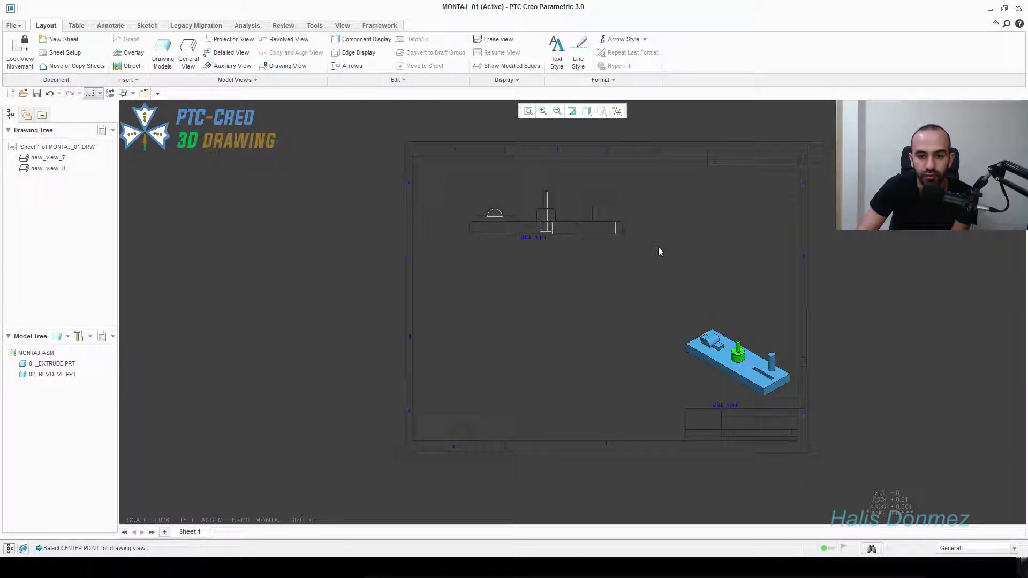
{"action": "left_click", "coordinate": [557, 211]}
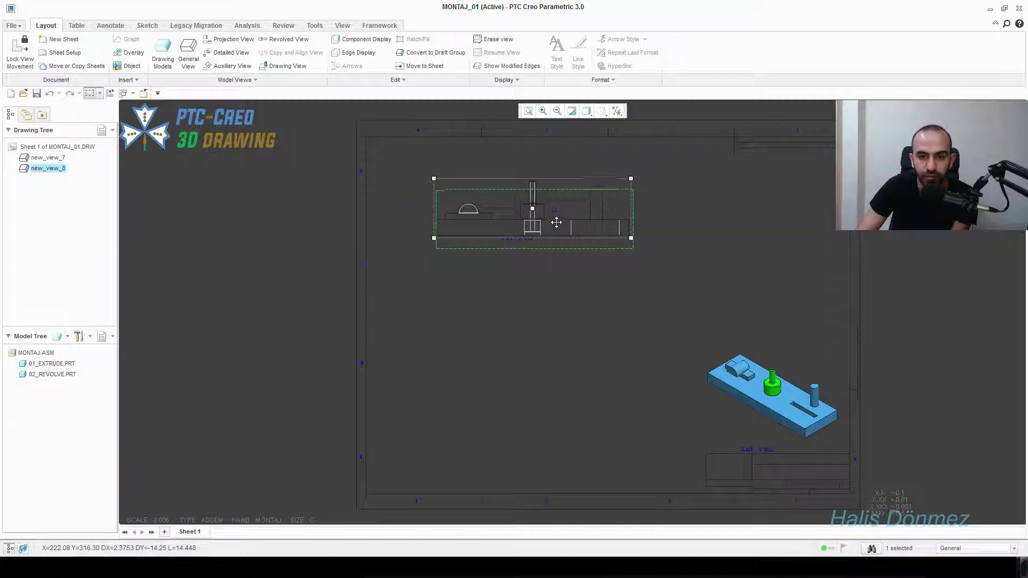
{"action": "left_click_drag", "start_coordinate": [553, 219], "coordinate": [544, 221]}
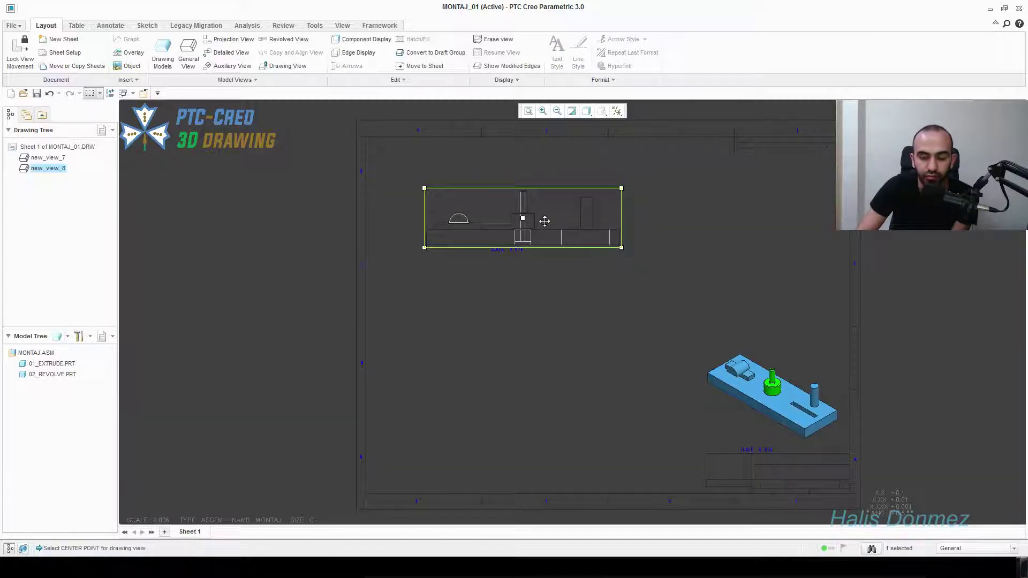
{"action": "right_click", "coordinate": [544, 222]}
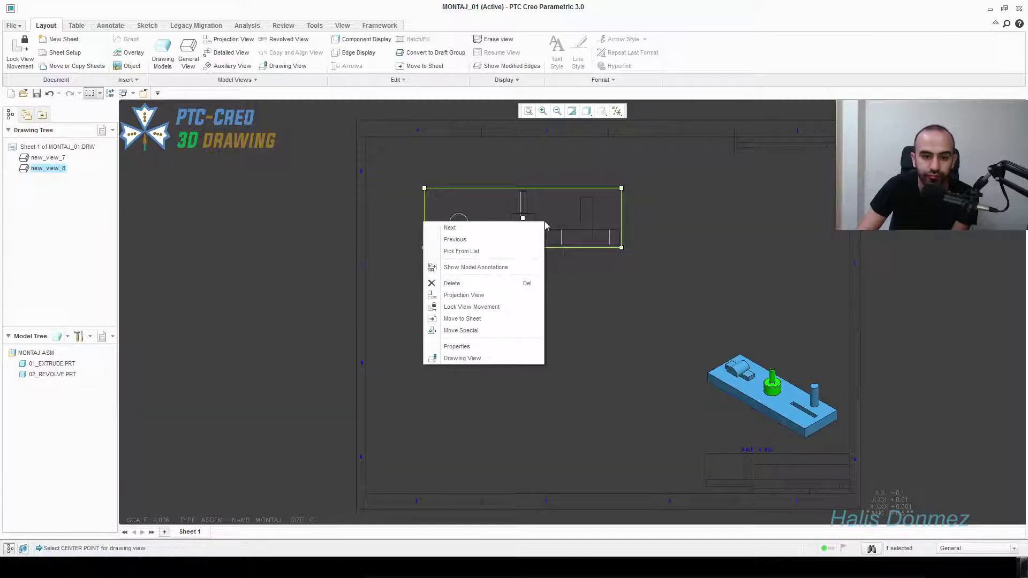
{"action": "left_click", "coordinate": [645, 310]}
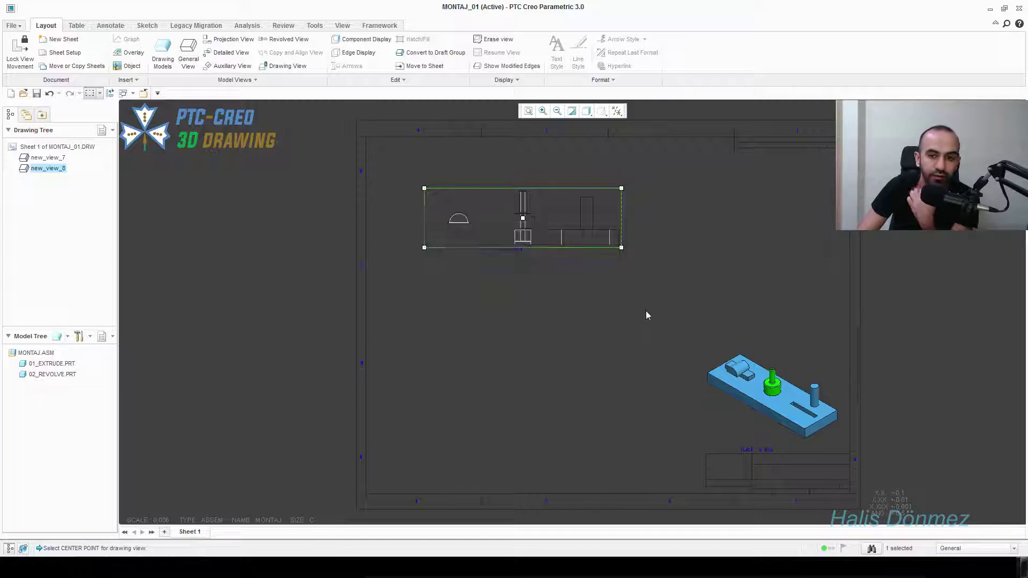
{"action": "right_click", "coordinate": [520, 230]}
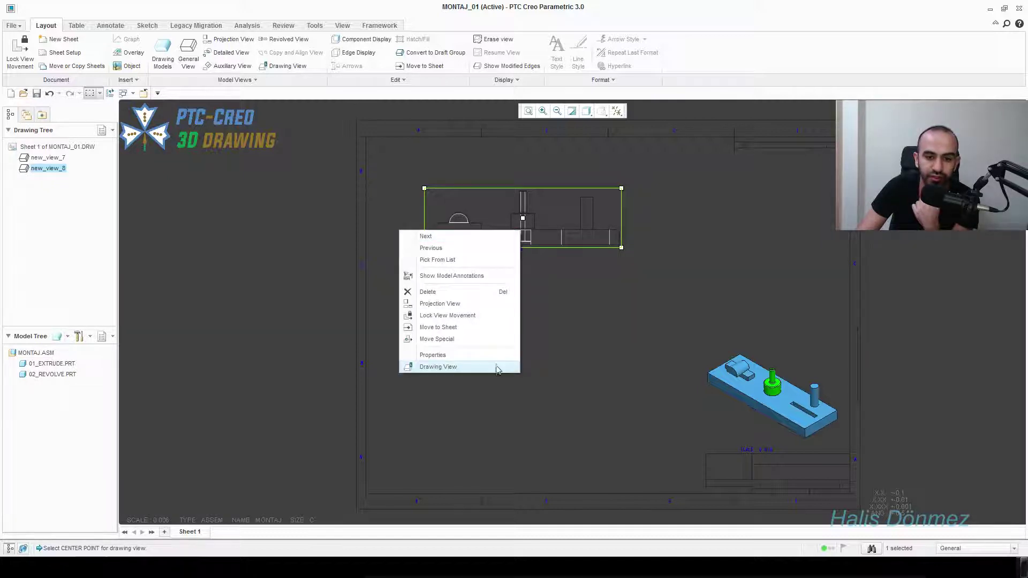
{"action": "left_click", "coordinate": [466, 303]}
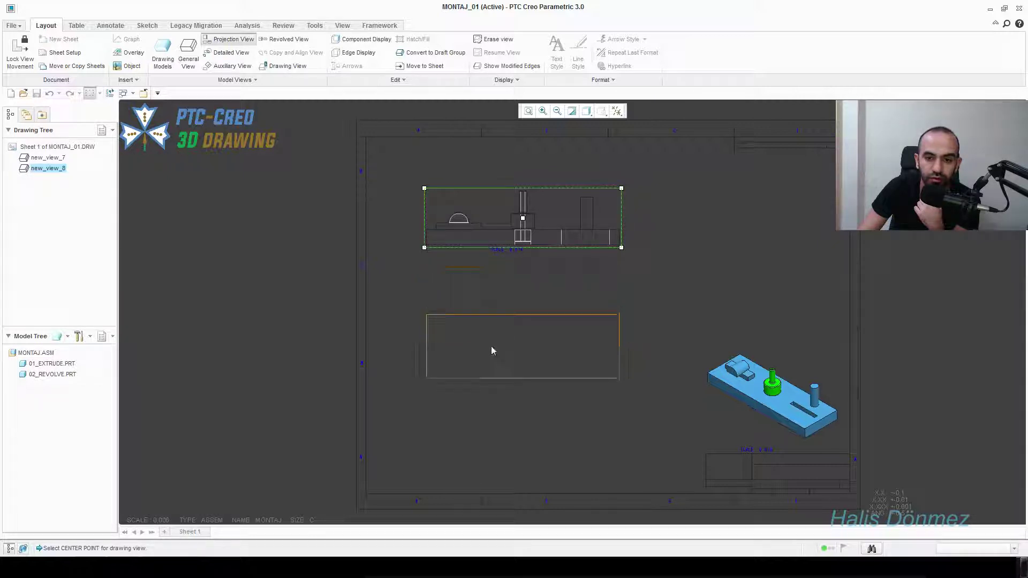
{"action": "left_click", "coordinate": [603, 313]}
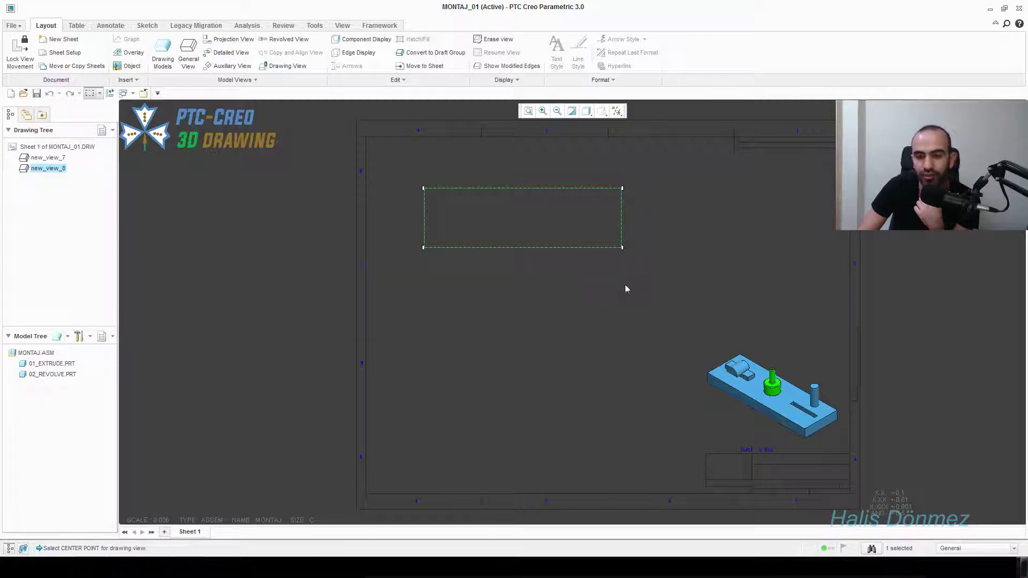
{"action": "left_click", "coordinate": [606, 276]}
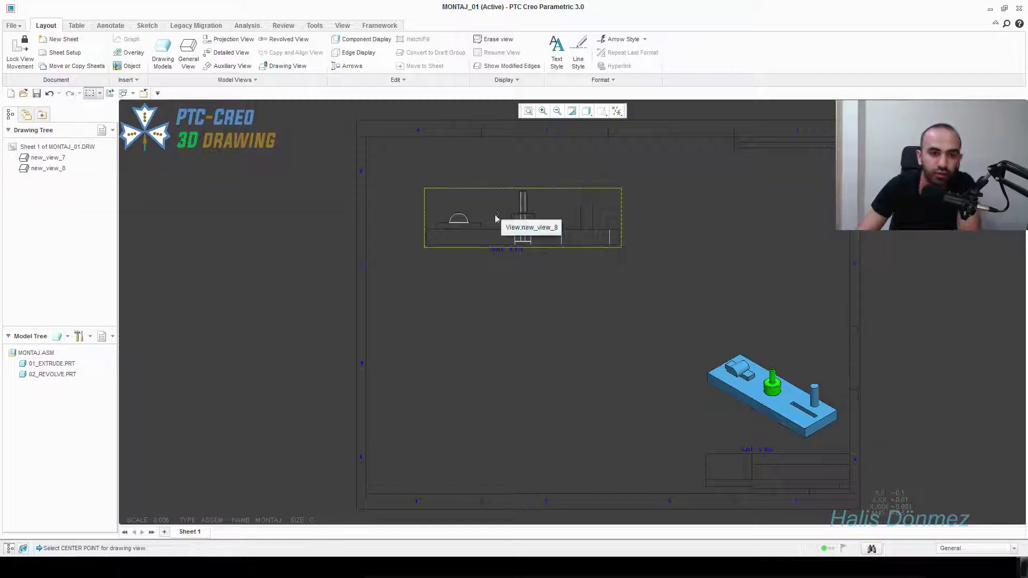
Create a projection view from the front view and place it directly below
{"action": "left_click", "coordinate": [582, 228]}
{"action": "right_click", "coordinate": [573, 221]}
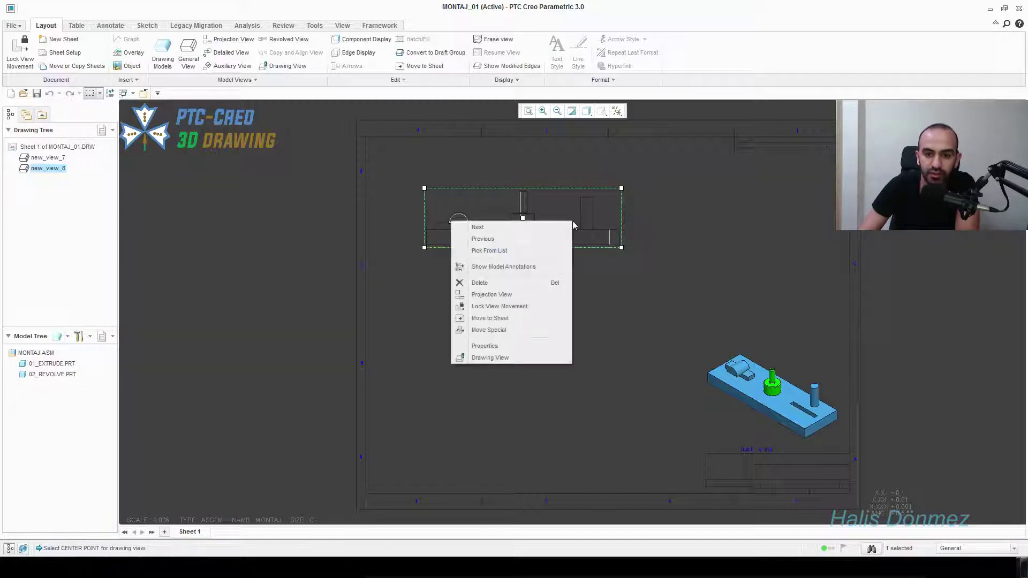
{"action": "left_click", "coordinate": [509, 295]}
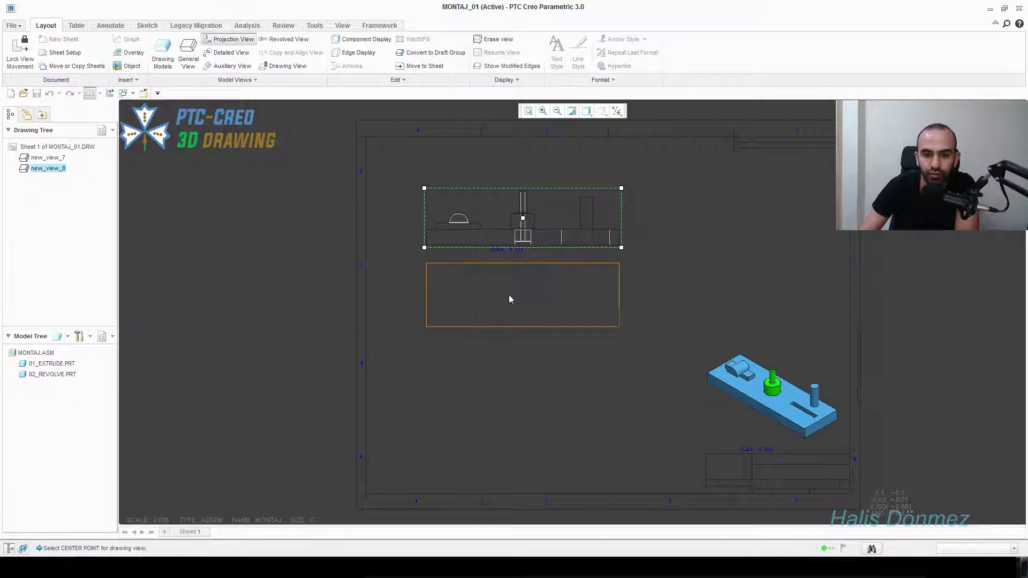
{"action": "left_click", "coordinate": [514, 350]}
{"action": "left_click", "coordinate": [694, 291]}
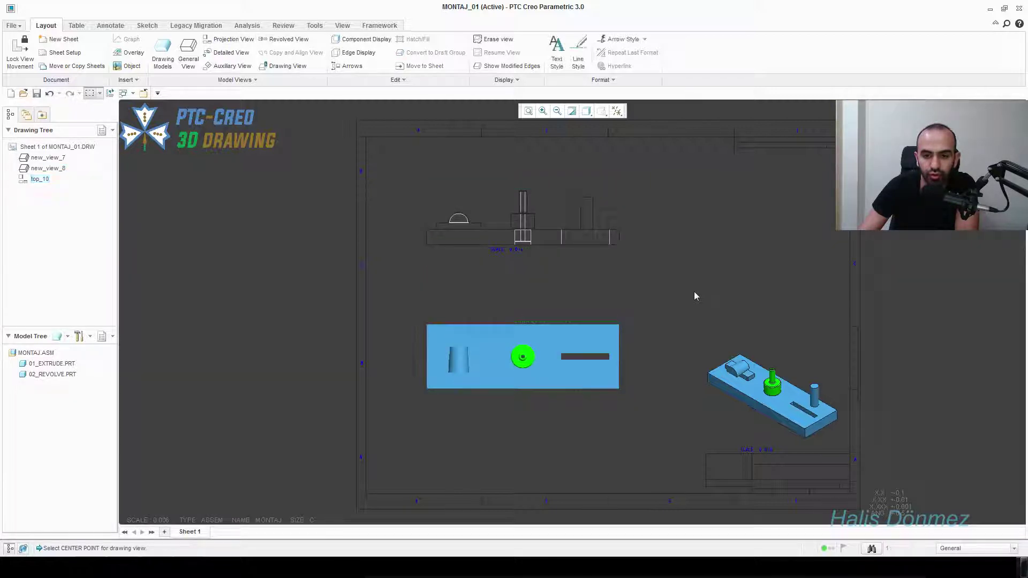
Create another projection view from the front view and place it to the right of that view
{"action": "left_click", "coordinate": [592, 221]}
{"action": "right_click", "coordinate": [584, 222]}
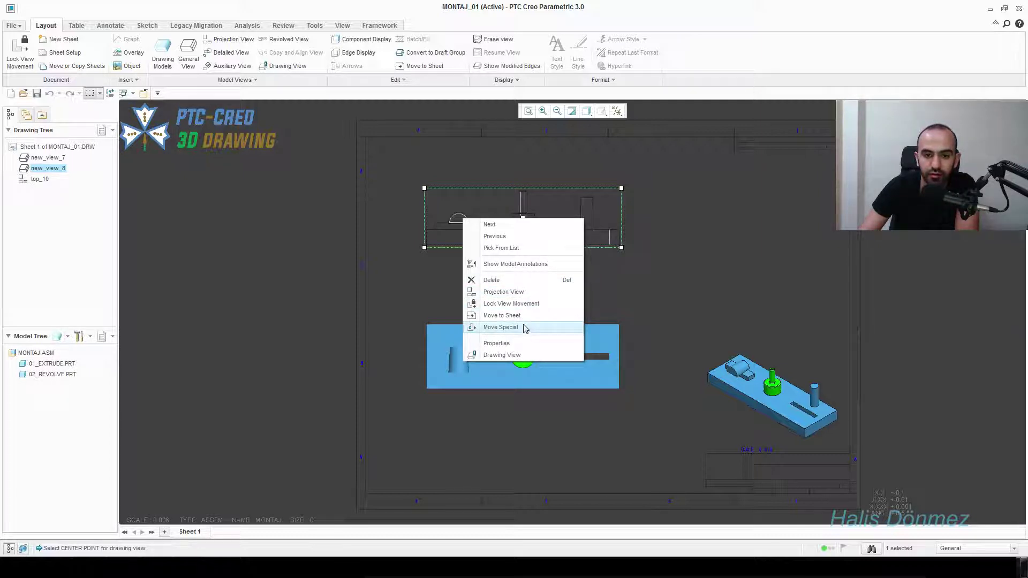
{"action": "left_click", "coordinate": [523, 292]}
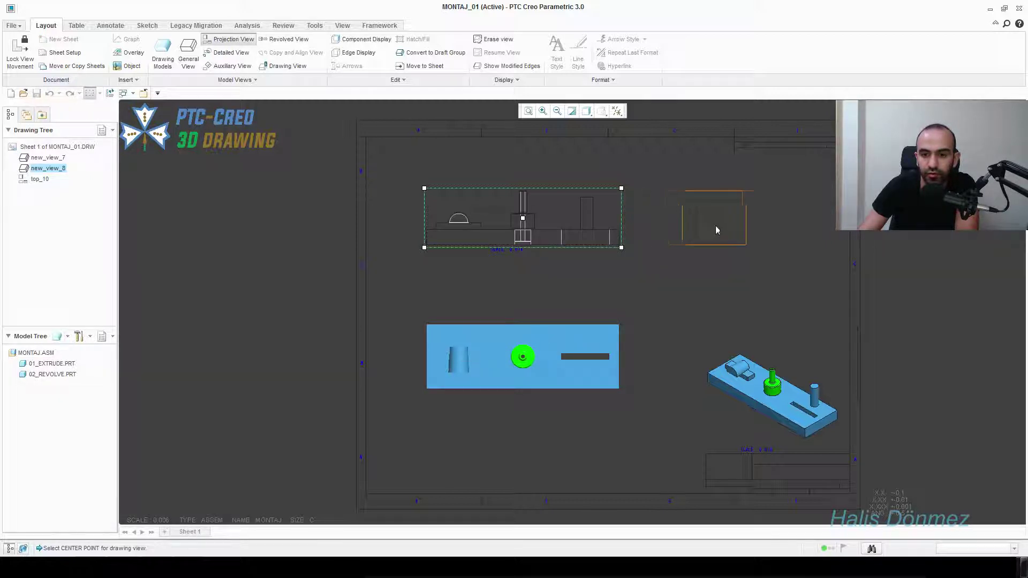
{"action": "left_click", "coordinate": [717, 228]}
{"action": "left_click", "coordinate": [698, 306]}
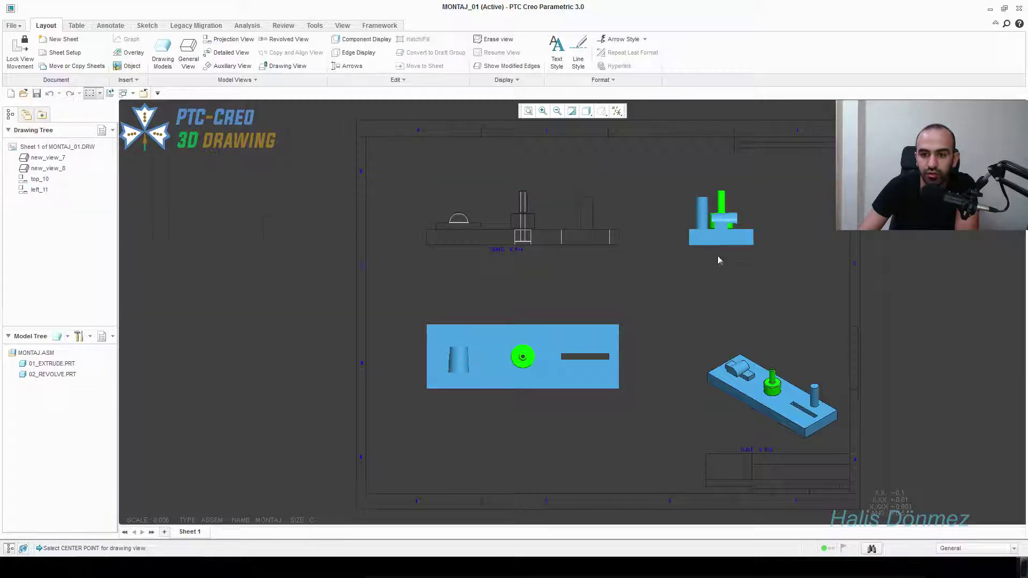
{"action": "scroll", "coordinate": [717, 255], "scroll_direction": "up", "scroll_amount": 2}
{"action": "double_click", "coordinate": [725, 220]}
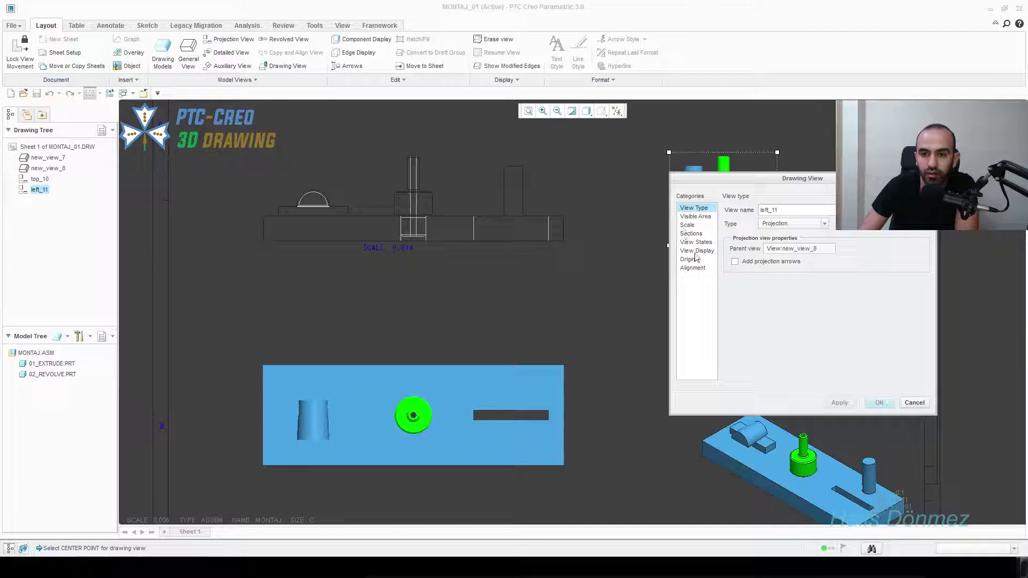
{"action": "left_click", "coordinate": [914, 403]}
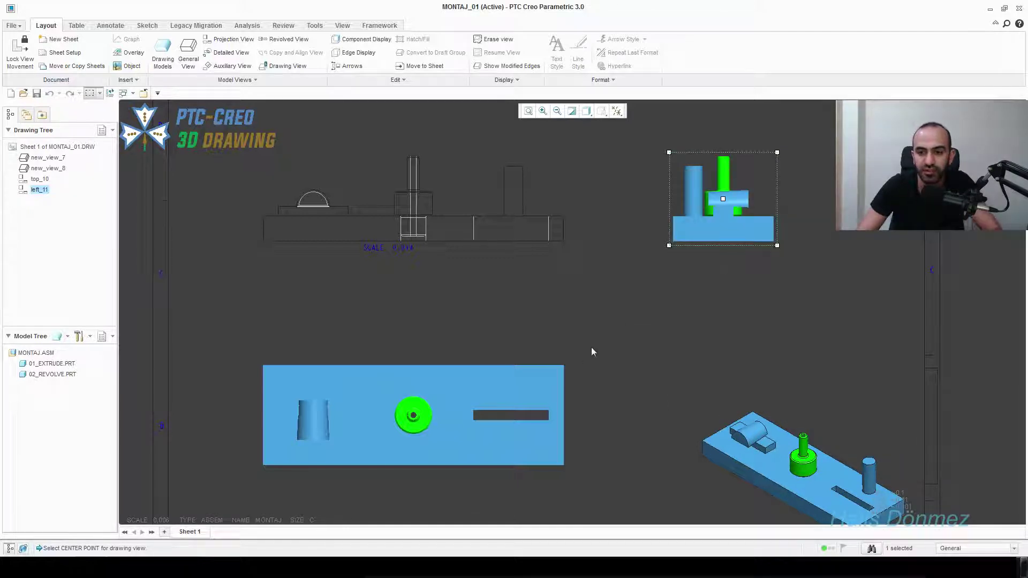
{"action": "left_click", "coordinate": [522, 391], "text": "ctrl"}
{"action": "right_click", "coordinate": [521, 390]}
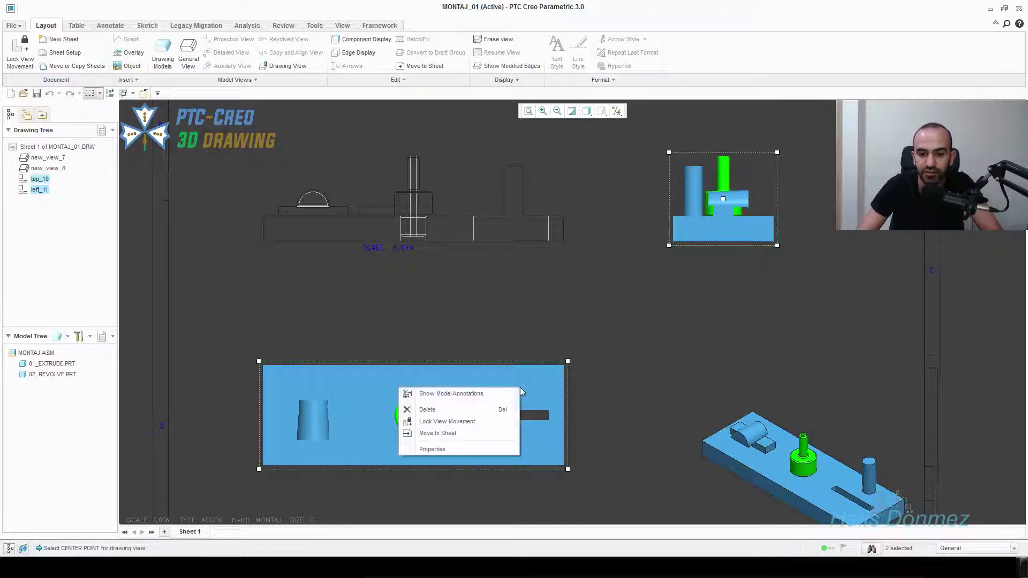
{"action": "left_click", "coordinate": [428, 449]}
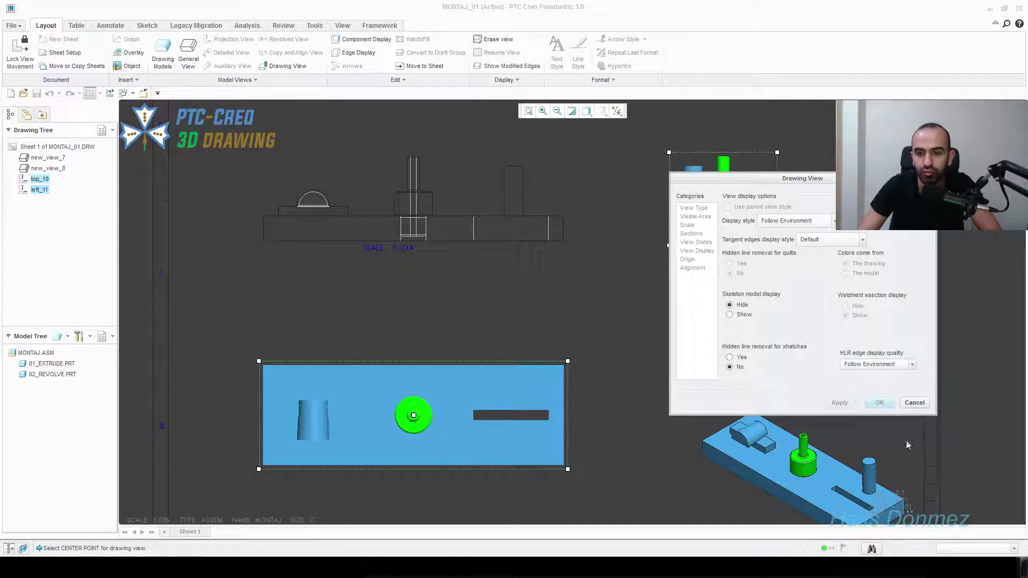
{"action": "left_click", "coordinate": [915, 403]}
Set the display style of the side projection view beside the front view to Hidden
{"action": "left_click", "coordinate": [725, 215]}
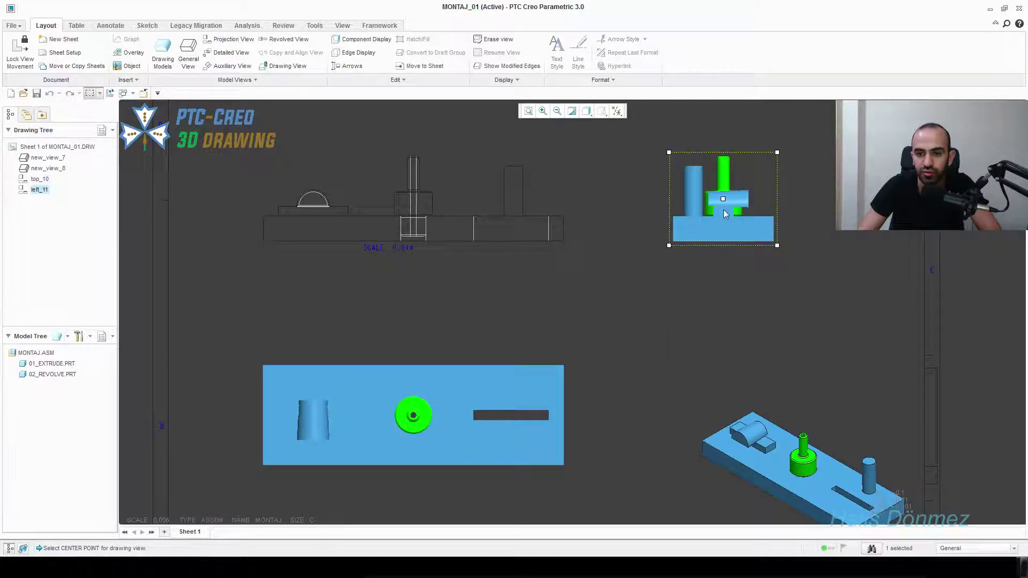
{"action": "double_click", "coordinate": [725, 214]}
{"action": "left_click", "coordinate": [687, 225]}
{"action": "left_click", "coordinate": [696, 242]}
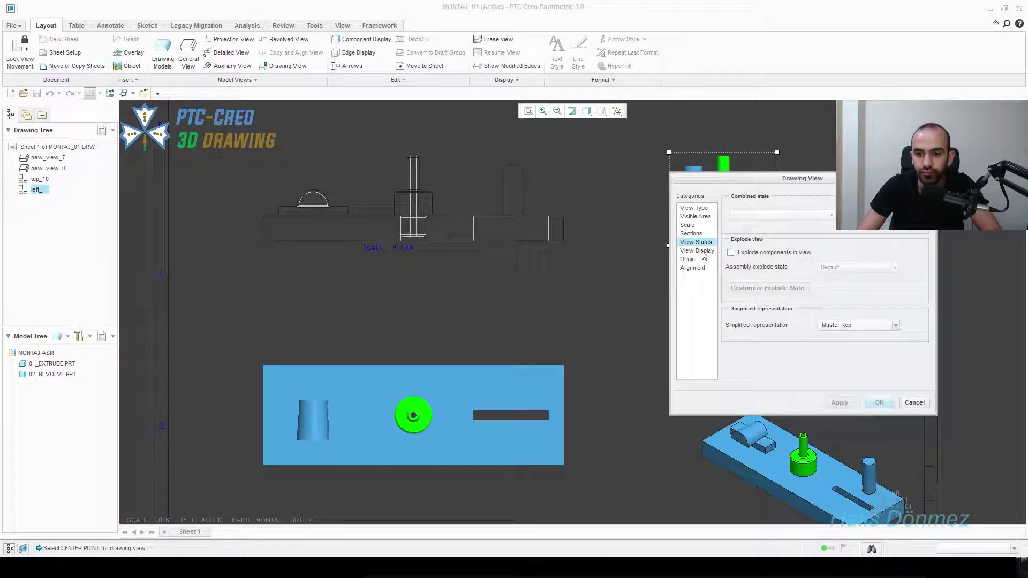
{"action": "left_click", "coordinate": [697, 251]}
{"action": "left_click", "coordinate": [804, 221]}
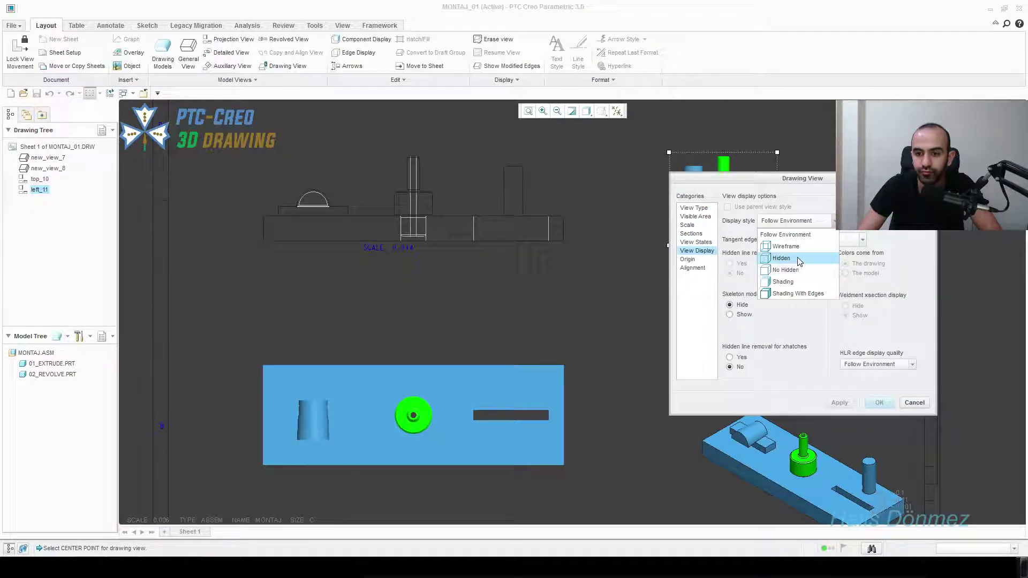
{"action": "left_click", "coordinate": [782, 258]}
{"action": "left_click", "coordinate": [878, 402]}
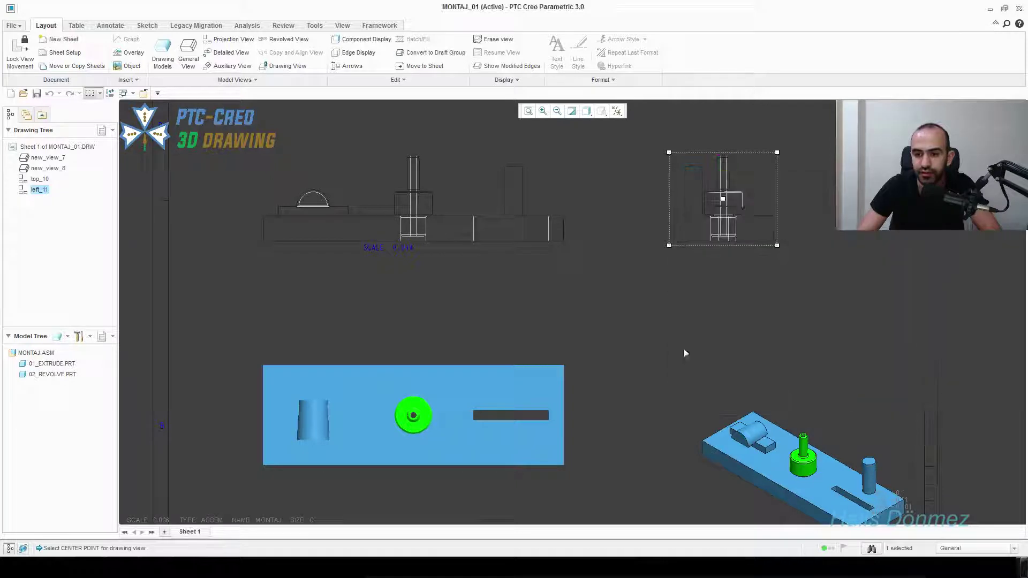
Set the display style of the projection view below the front view to Hidden and apply it
{"action": "double_click", "coordinate": [442, 418]}
{"action": "left_click", "coordinate": [688, 251]}
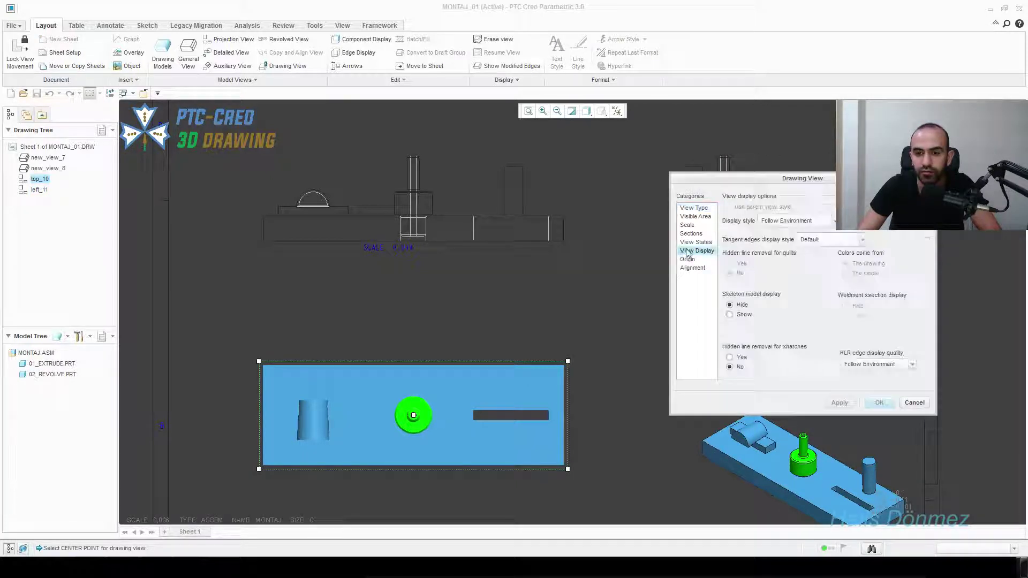
{"action": "left_click", "coordinate": [796, 221]}
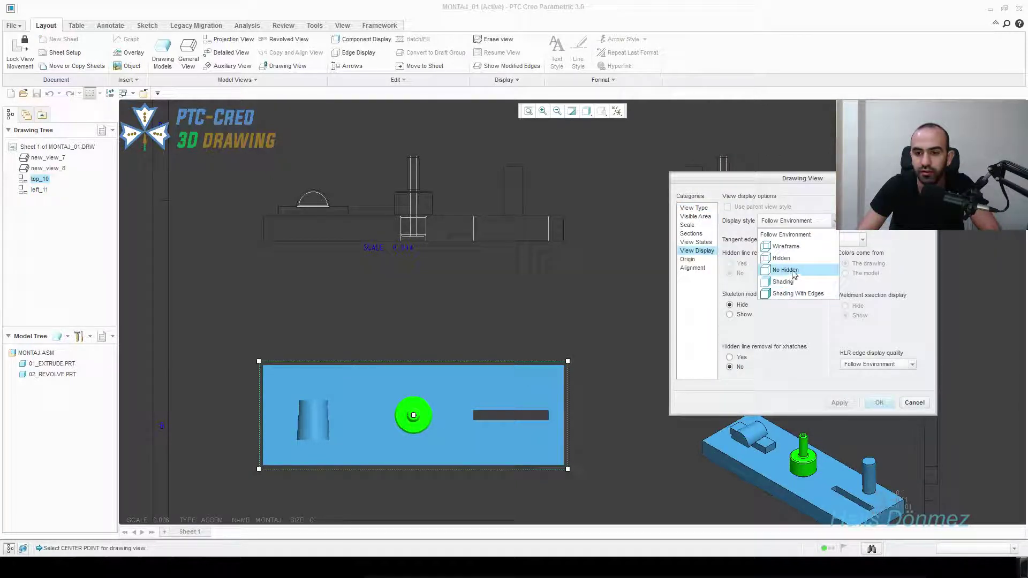
{"action": "left_click", "coordinate": [781, 258]}
{"action": "left_click", "coordinate": [839, 402]}
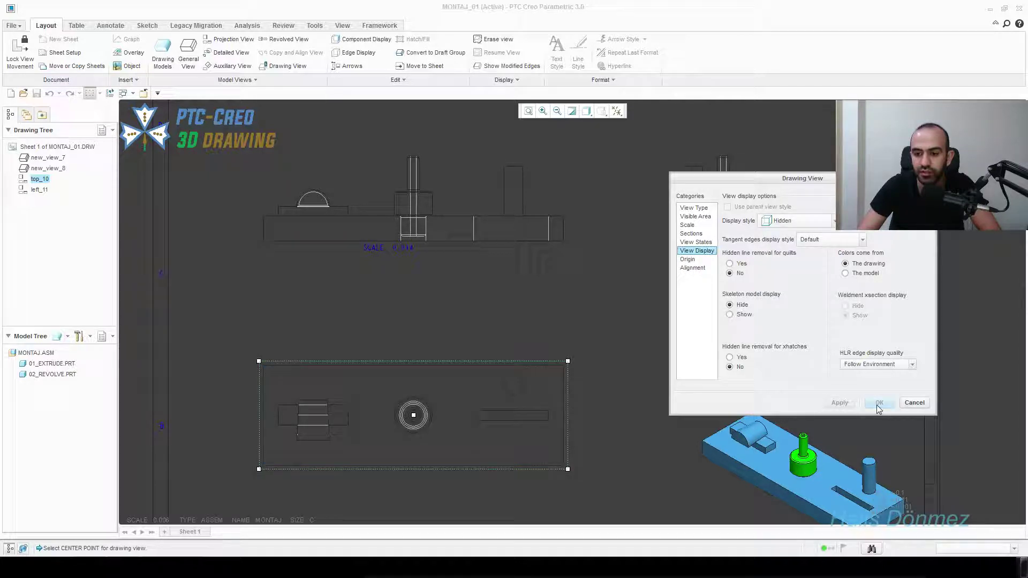
{"action": "left_click", "coordinate": [879, 404]}
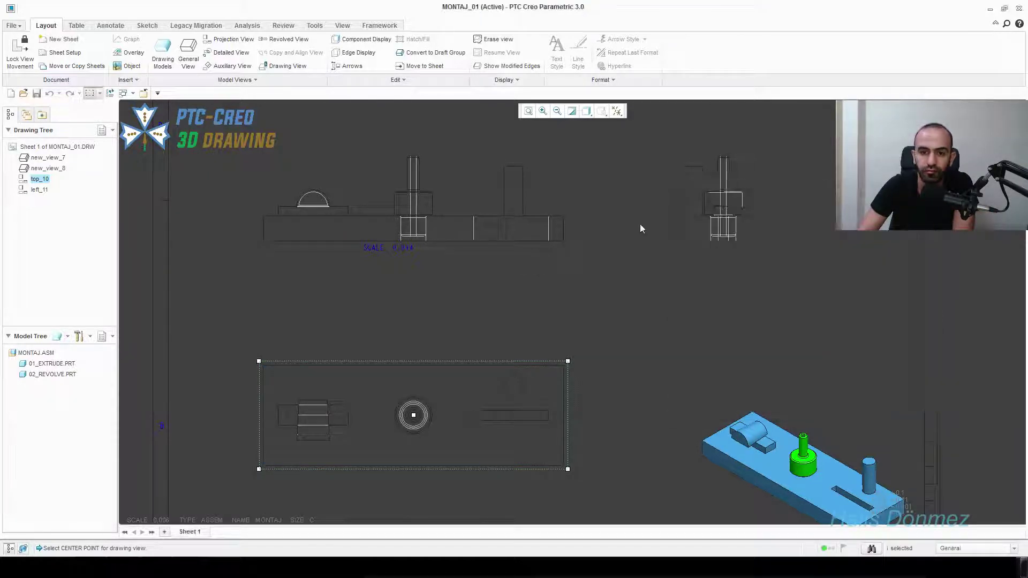
{"action": "key", "text": "ctrl+d"}
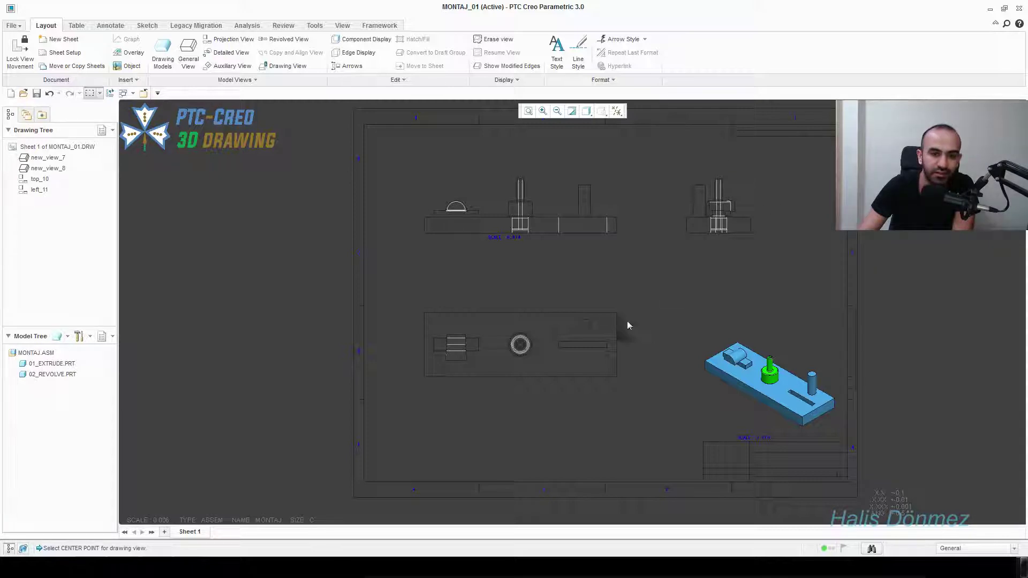
{"action": "scroll", "coordinate": [543, 247], "scroll_direction": "down", "scroll_amount": 3}
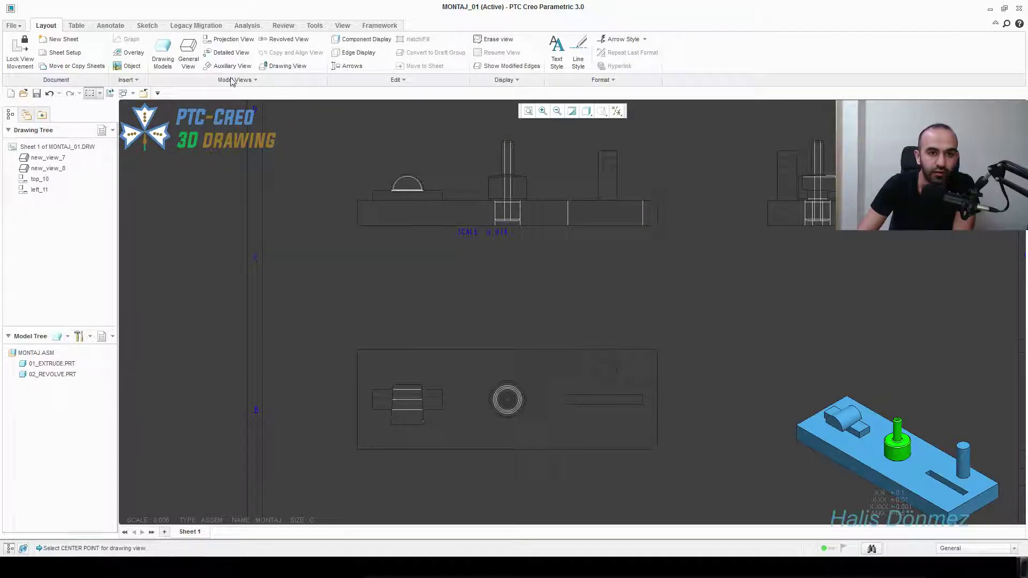
{"action": "scroll", "coordinate": [169, 48], "scroll_direction": "down", "scroll_amount": 1}
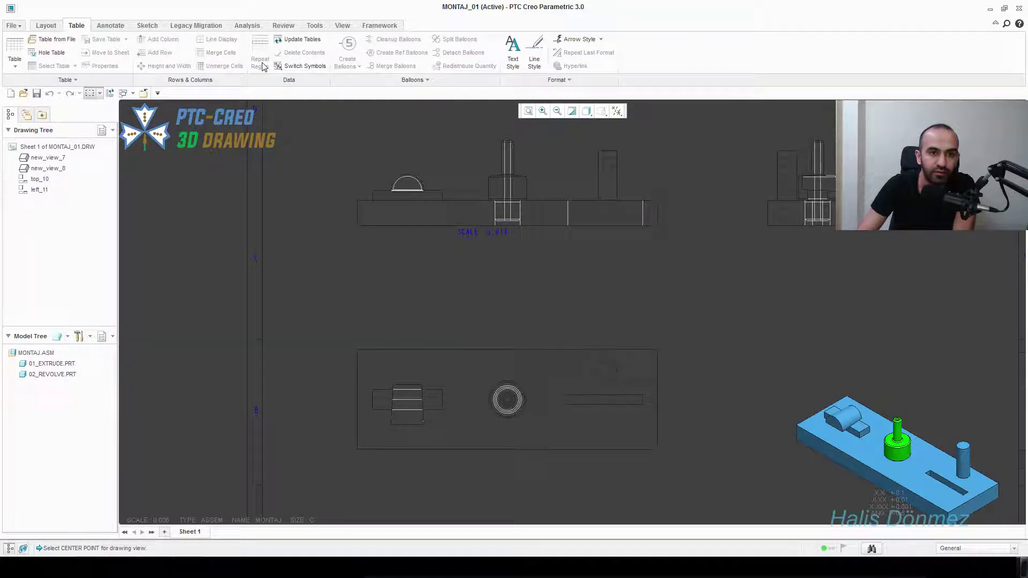
{"action": "scroll", "coordinate": [399, 273], "scroll_direction": "up", "scroll_amount": 3}
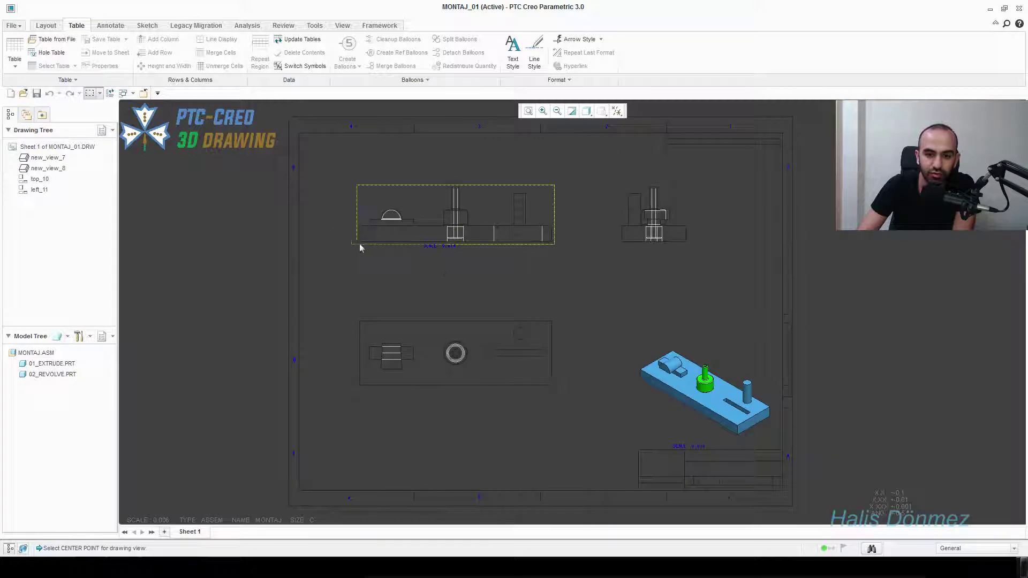
{"action": "scroll", "coordinate": [563, 185], "scroll_direction": "down", "scroll_amount": 2}
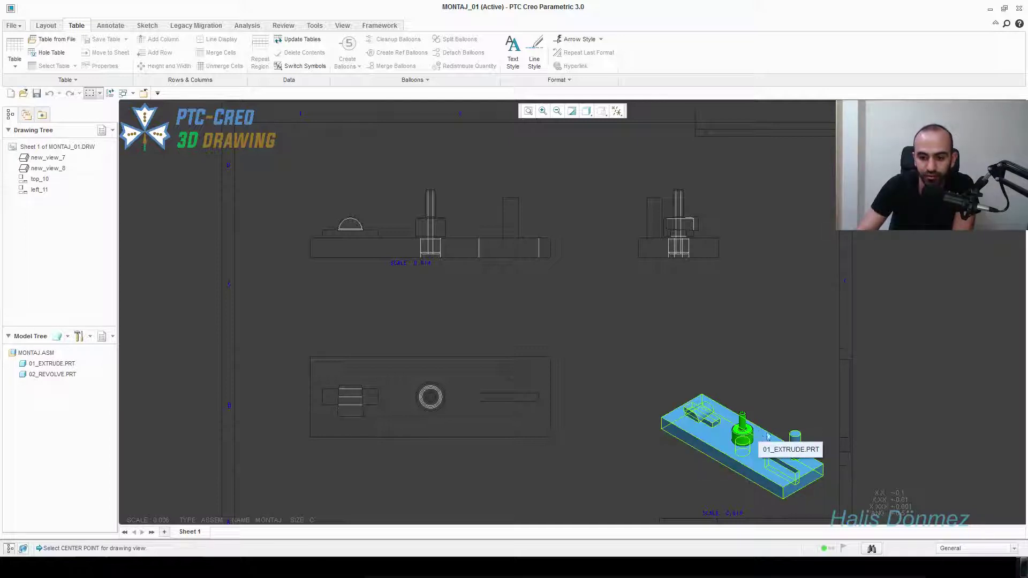
Select the shaded isometric view and move it slightly down and to the right on the sheet
{"action": "left_click", "coordinate": [761, 452]}
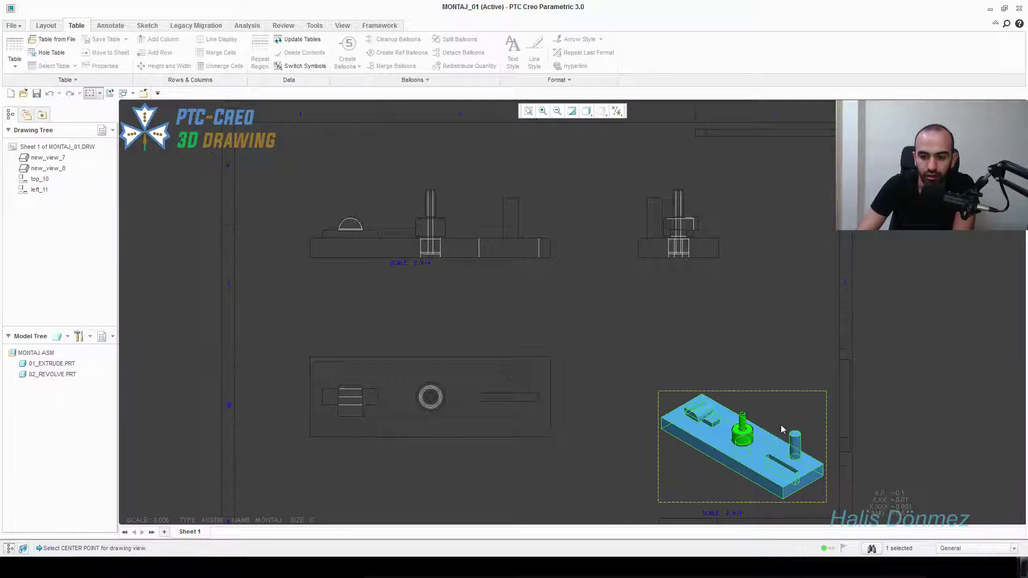
{"action": "left_click", "coordinate": [779, 437]}
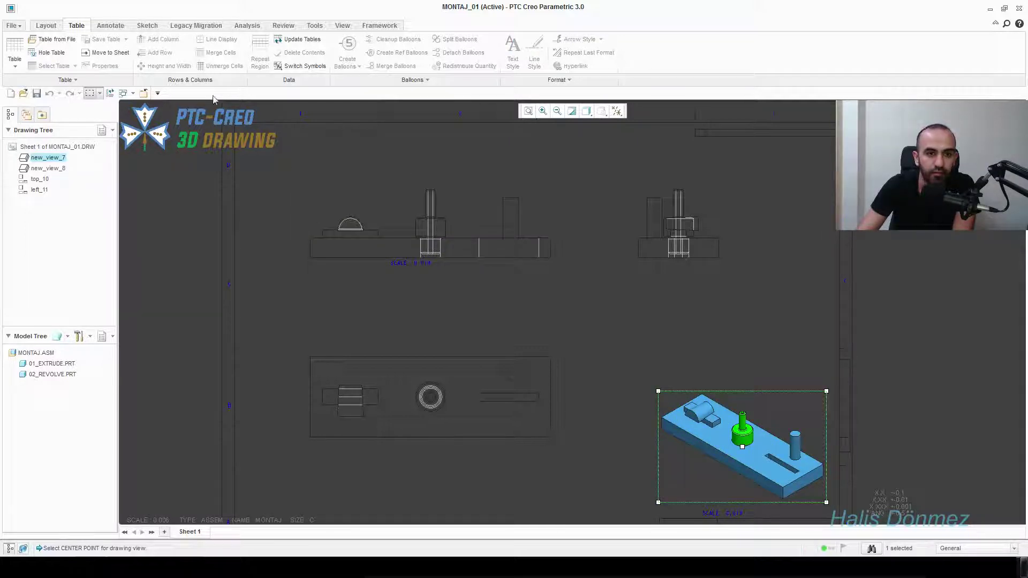
{"action": "left_click", "coordinate": [148, 25]}
{"action": "right_click", "coordinate": [751, 450]}
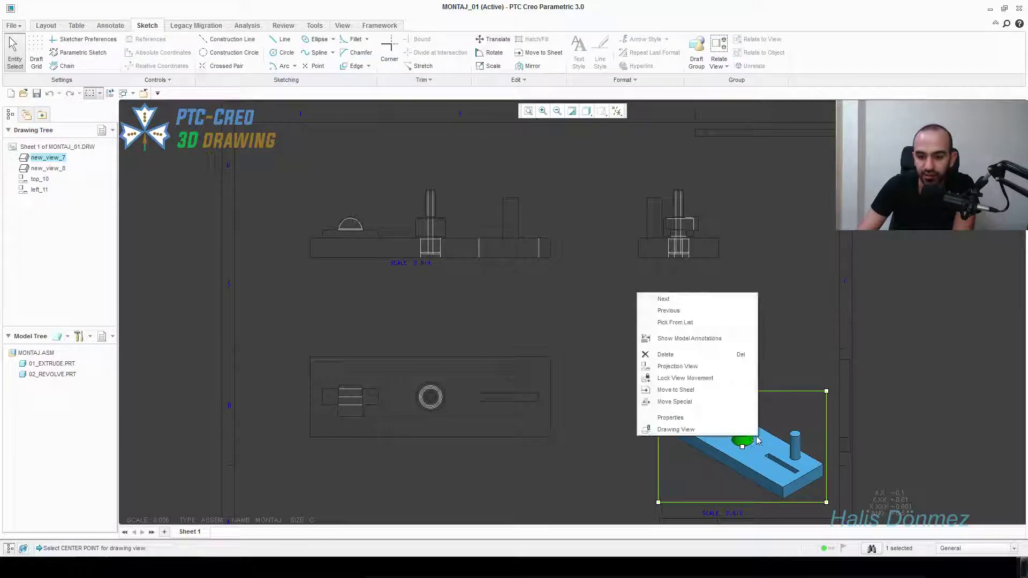
{"action": "left_click", "coordinate": [752, 450]}
{"action": "mouse_move", "coordinate": [708, 427]}
{"action": "left_mouse_down"}
{"action": "mouse_move", "coordinate": [686, 395]}
{"action": "mouse_move", "coordinate": [713, 437]}
{"action": "left_mouse_up"}
{"action": "left_click", "coordinate": [471, 238]}
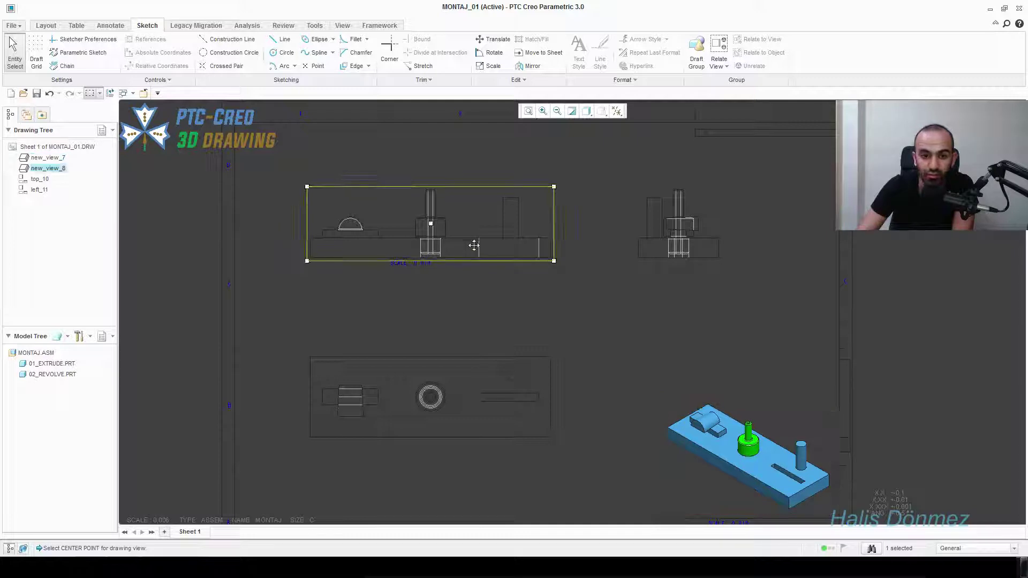
{"action": "right_click", "coordinate": [475, 245]}
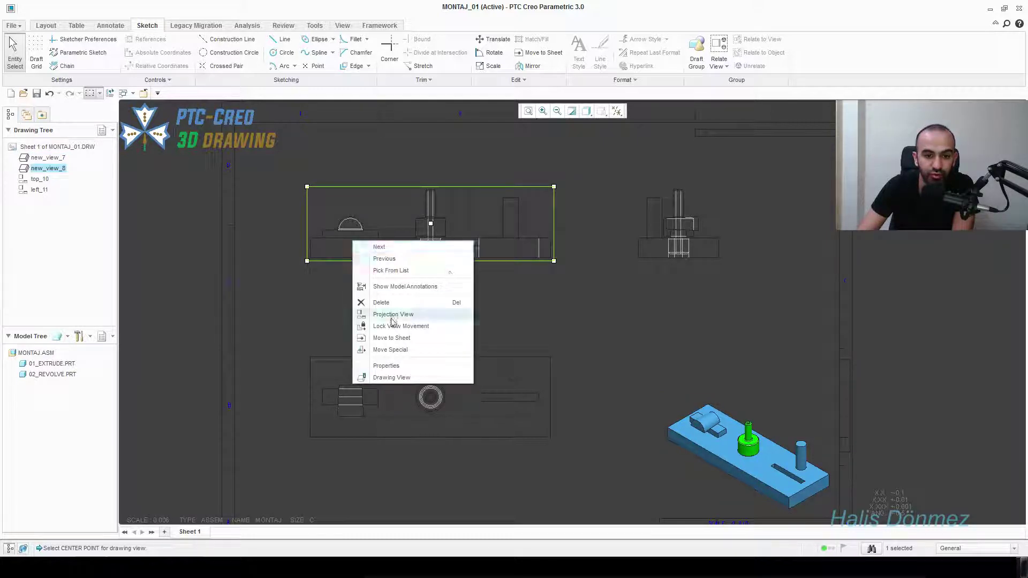
{"action": "left_click", "coordinate": [664, 323]}
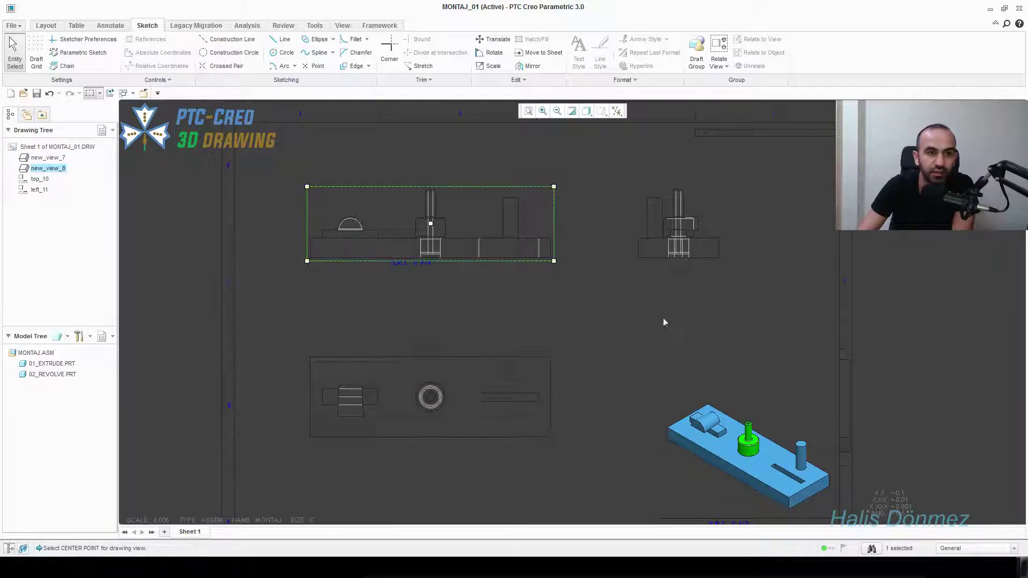
Dimension the base plate's thickness in the front view, placing the dimension to the left of the plate
{"action": "left_click", "coordinate": [111, 25]}
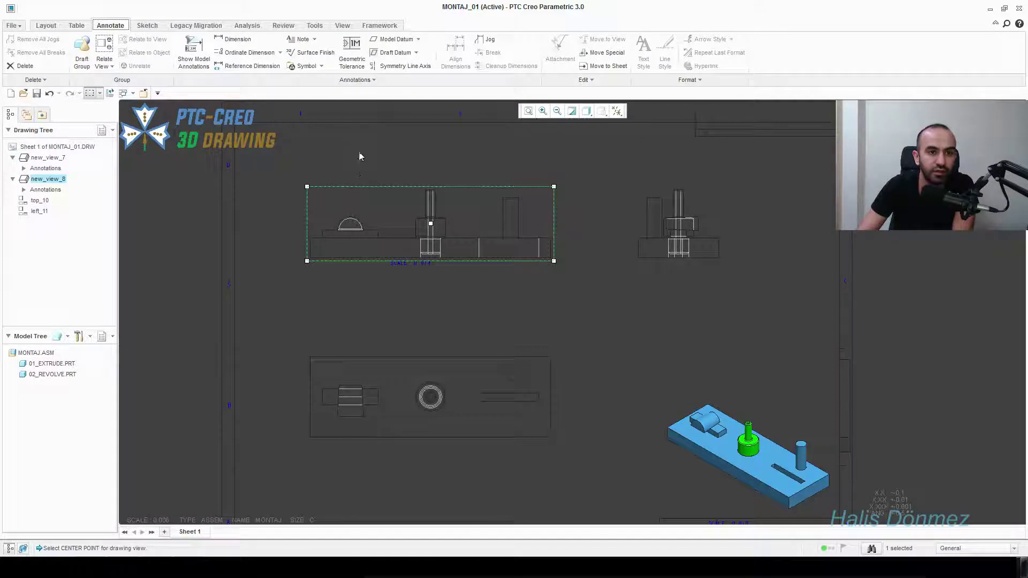
{"action": "left_click", "coordinate": [564, 298]}
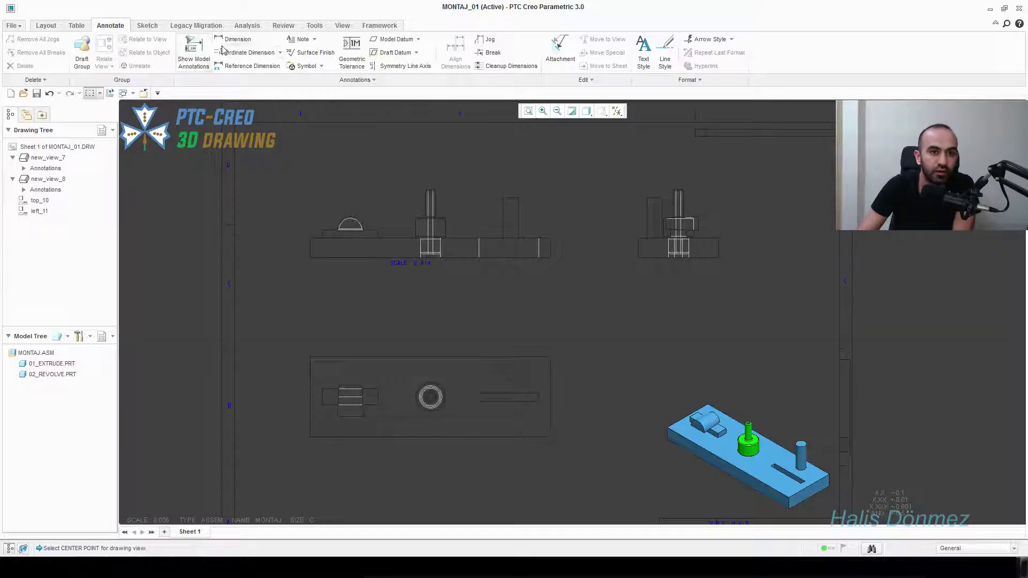
{"action": "left_click", "coordinate": [237, 40]}
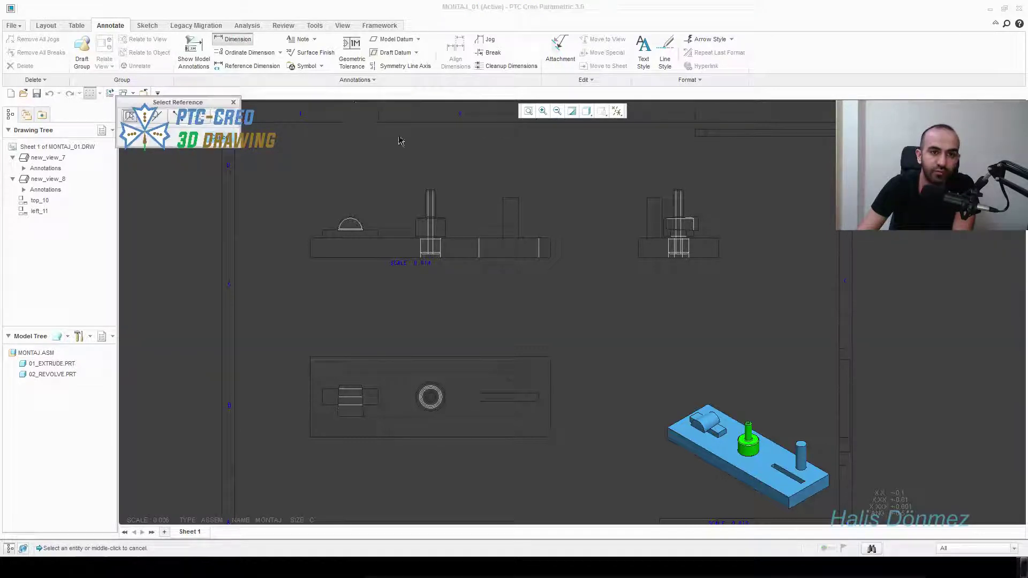
{"action": "scroll", "coordinate": [302, 243], "scroll_direction": "down", "scroll_amount": 3}
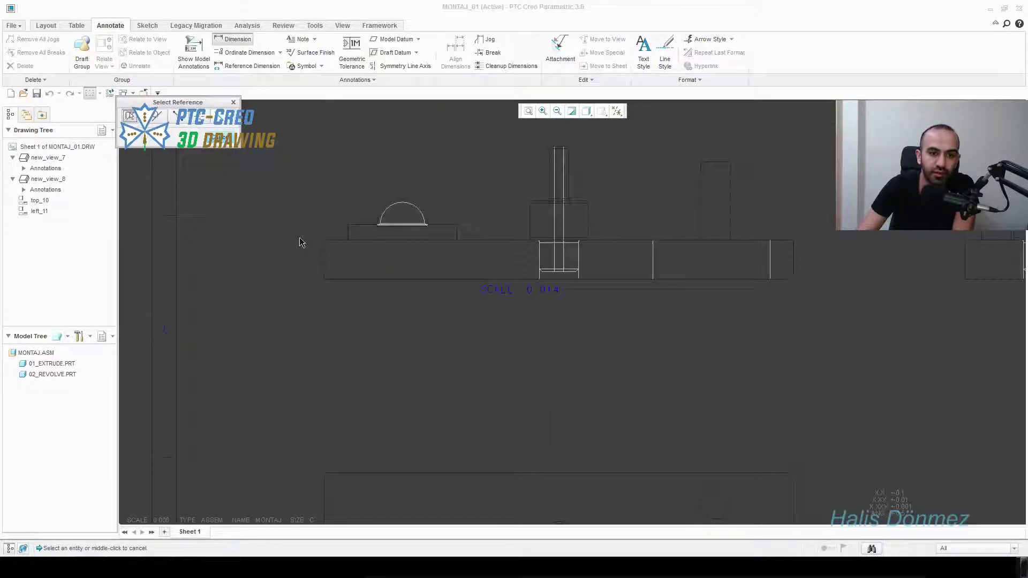
{"action": "left_click", "coordinate": [328, 252]}
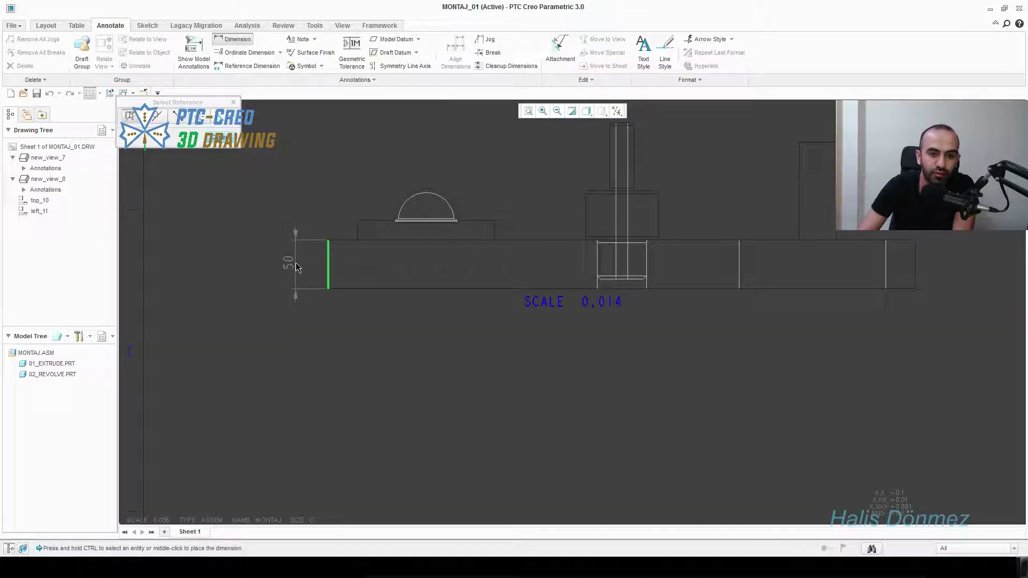
{"action": "middle_click", "coordinate": [296, 262]}
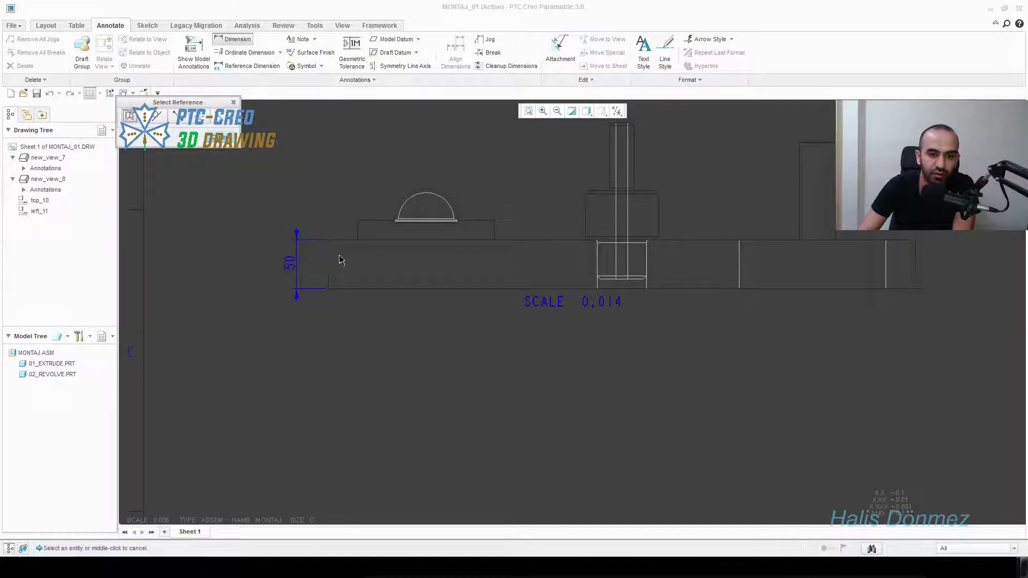
Dimension the base plate's overall length in the lower projection view, placing the dimension above the plate
{"action": "scroll", "coordinate": [339, 242], "scroll_direction": "down", "scroll_amount": 3}
{"action": "scroll", "coordinate": [375, 369], "scroll_direction": "up", "scroll_amount": 2}
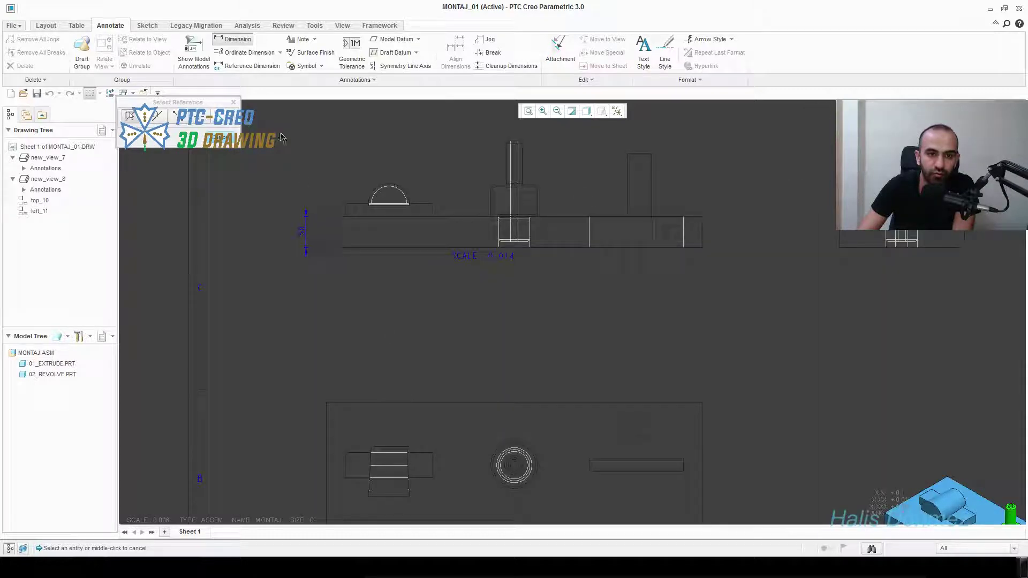
{"action": "left_click", "coordinate": [379, 403]}
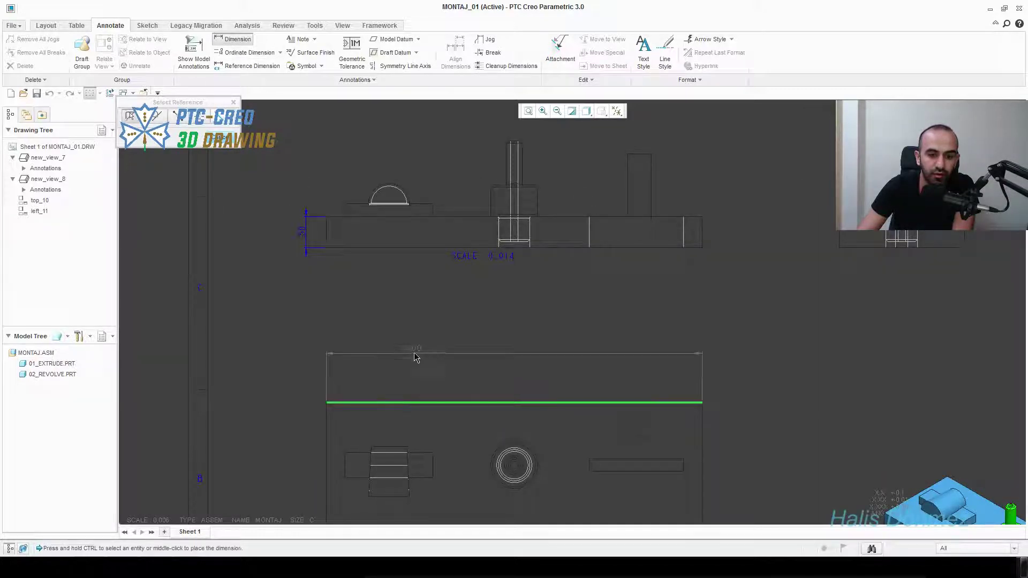
{"action": "middle_click", "coordinate": [511, 358]}
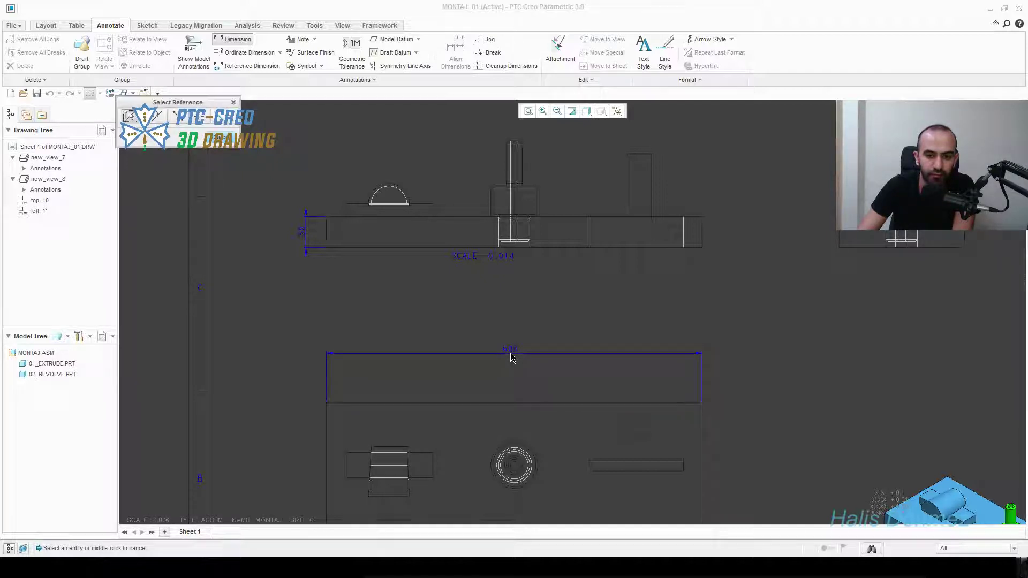
Dimension the base plate's width to the right of the plate in the lower projection view and below the plate in the side view
{"action": "left_click", "coordinate": [702, 453]}
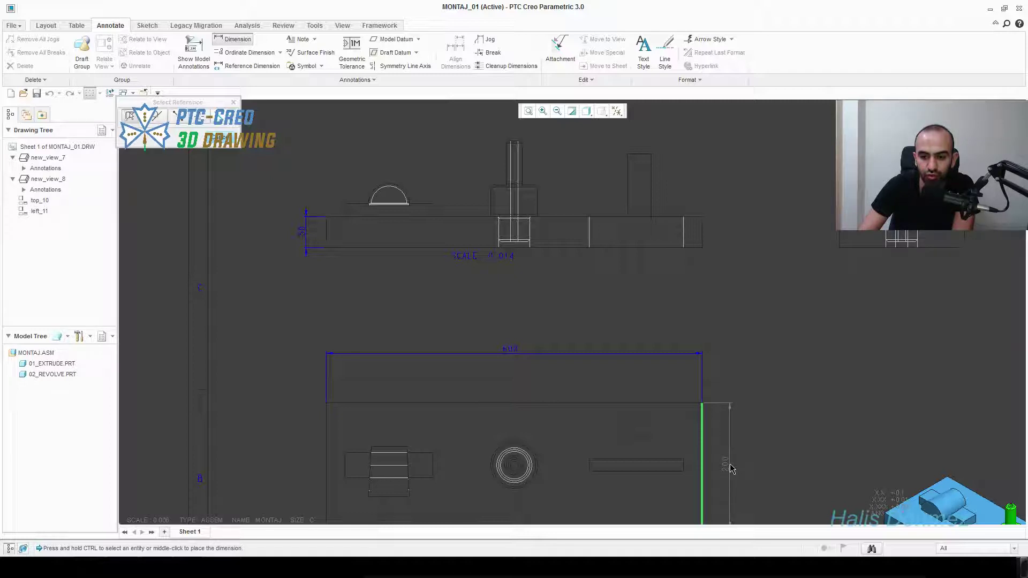
{"action": "middle_click", "coordinate": [732, 469]}
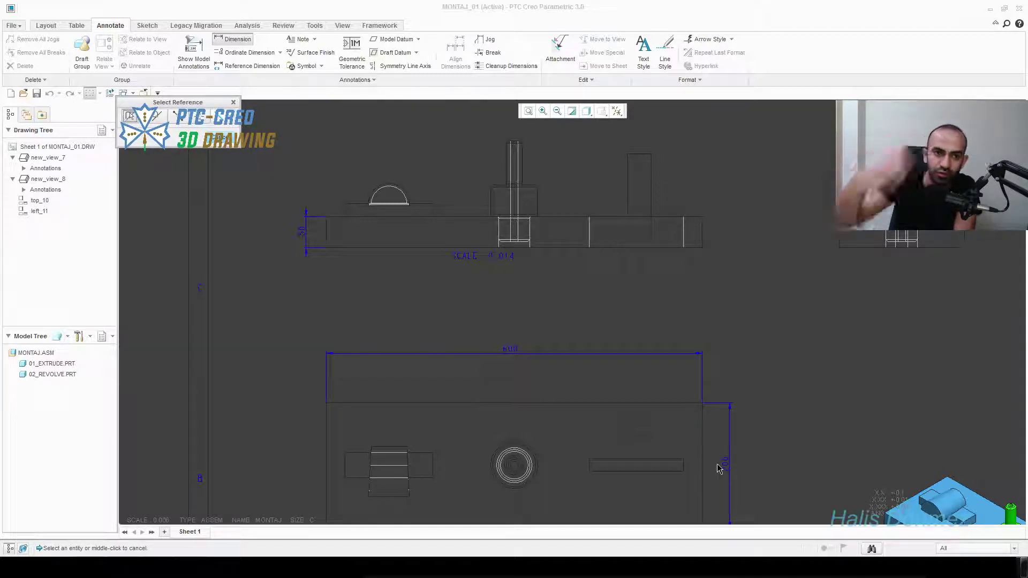
{"action": "scroll", "coordinate": [685, 297], "scroll_direction": "up", "scroll_amount": 2}
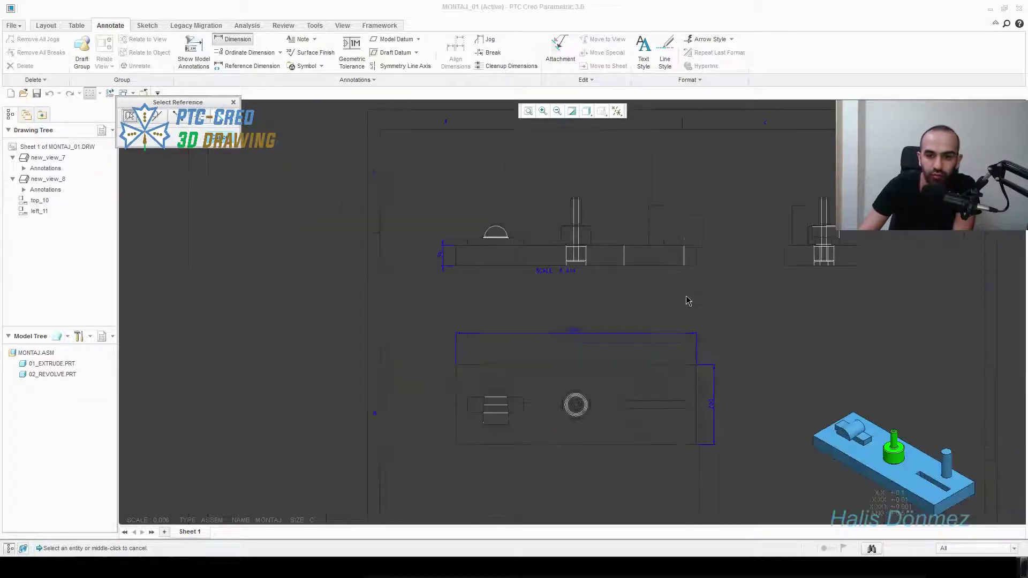
{"action": "scroll", "coordinate": [846, 267], "scroll_direction": "down", "scroll_amount": 2}
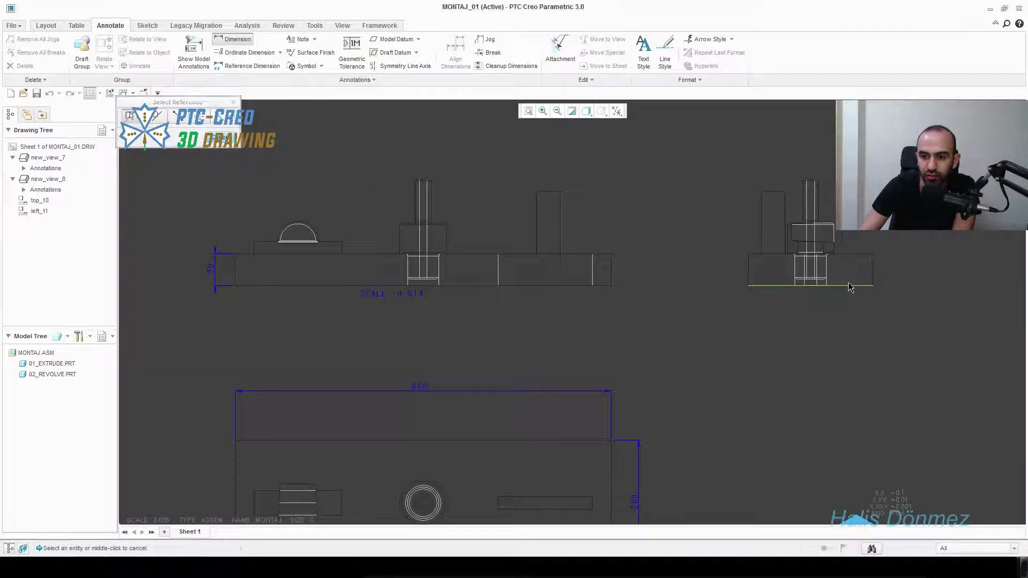
{"action": "left_click", "coordinate": [849, 285]}
{"action": "middle_click", "coordinate": [834, 318]}
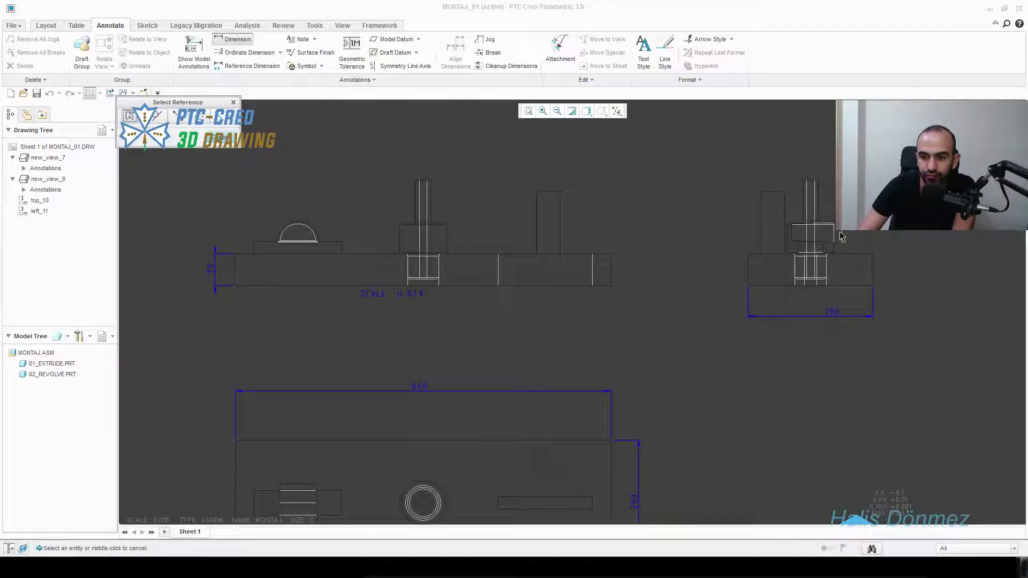
Add a radius dimension to the outer arc of the round part in the lower projection view, placing it to the upper left
{"action": "left_click", "coordinate": [412, 484]}
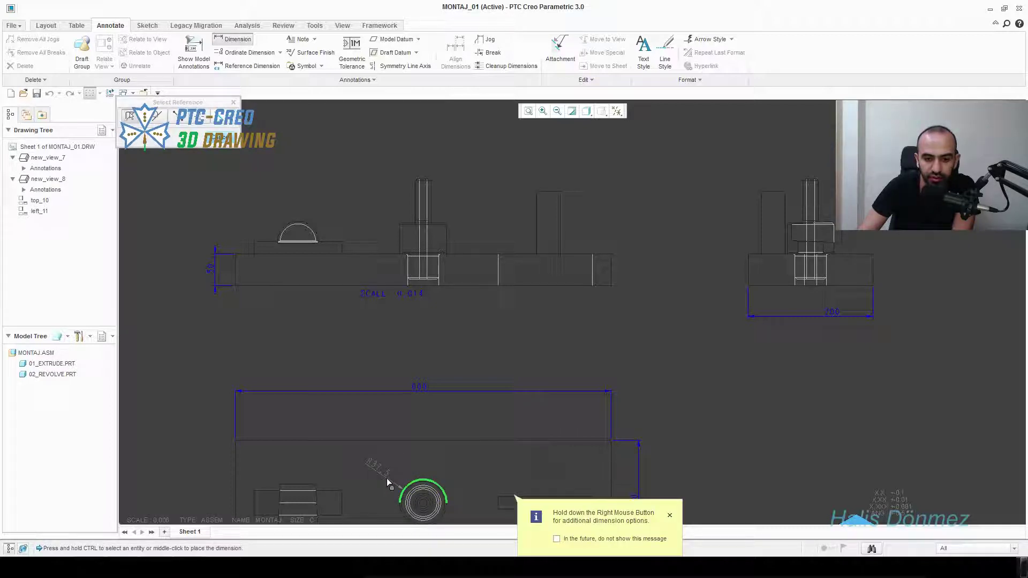
{"action": "middle_click", "coordinate": [387, 479]}
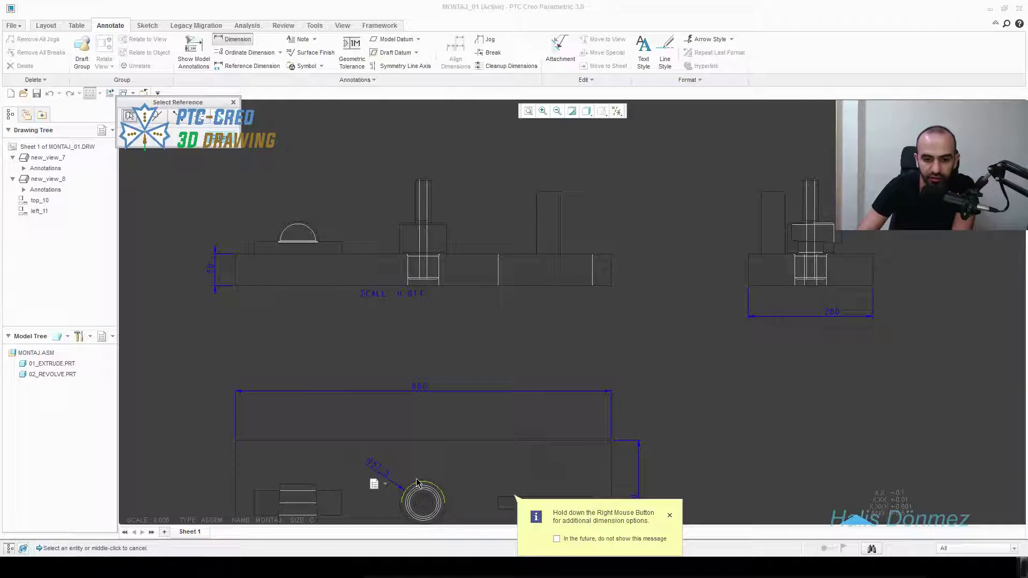
{"action": "left_click", "coordinate": [418, 483]}
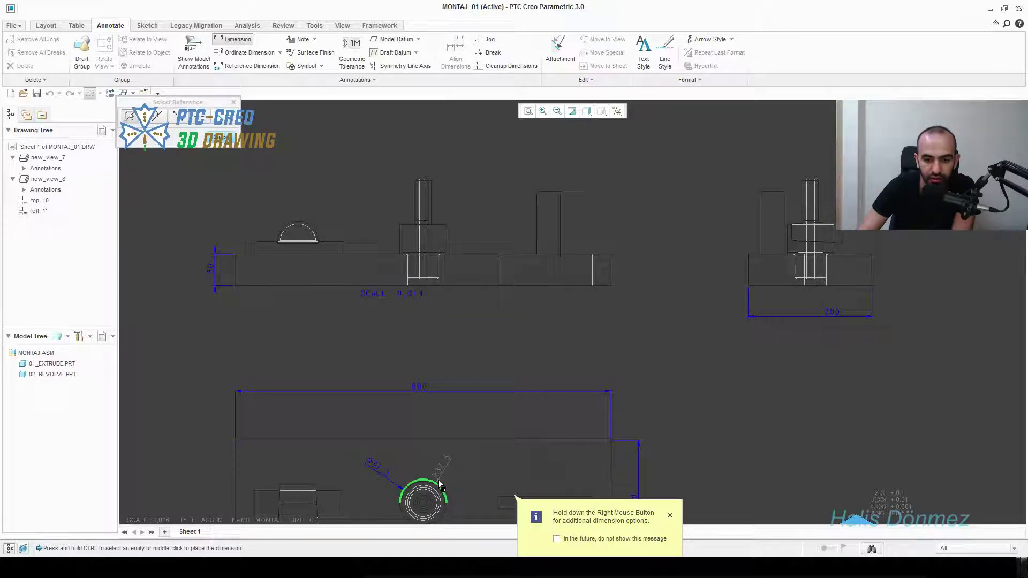
{"action": "middle_click", "coordinate": [453, 490]}
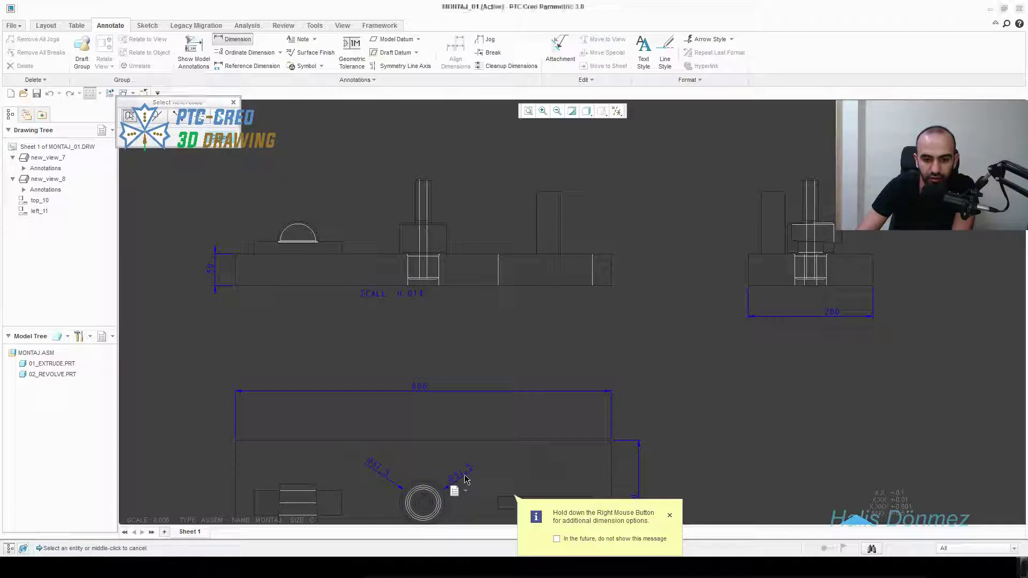
{"action": "left_click", "coordinate": [457, 474]}
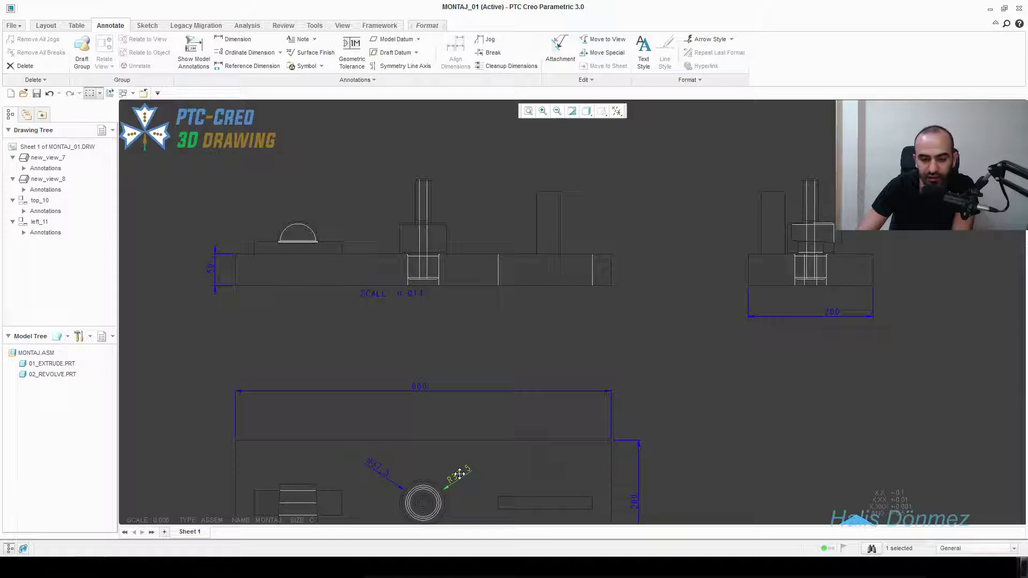
{"action": "key", "text": "Delete"}
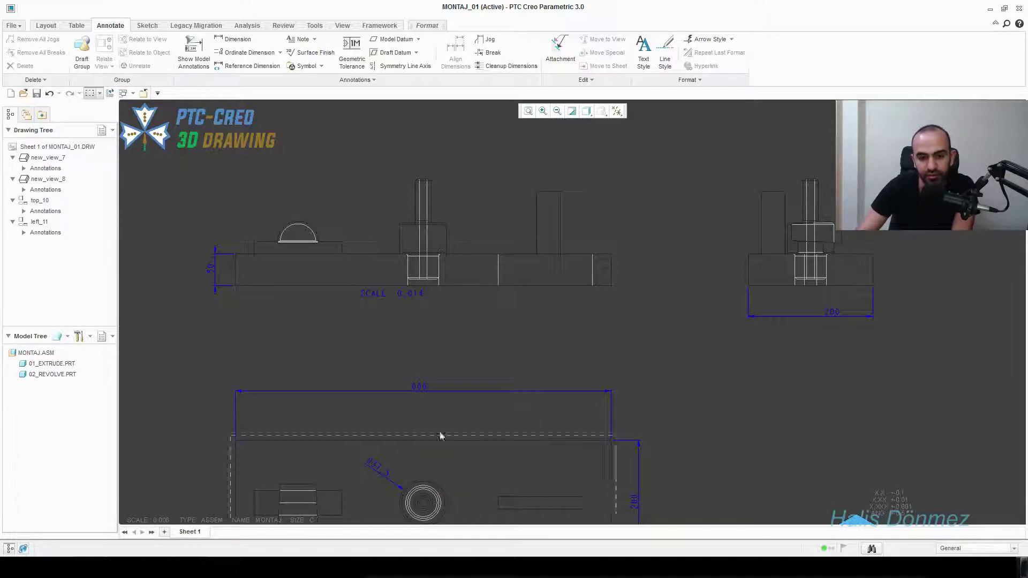
Move the lower projection view slightly further down, away from the front view
{"action": "scroll", "coordinate": [440, 436], "scroll_direction": "down", "scroll_amount": 5}
{"action": "scroll", "coordinate": [503, 367], "scroll_direction": "up", "scroll_amount": 2}
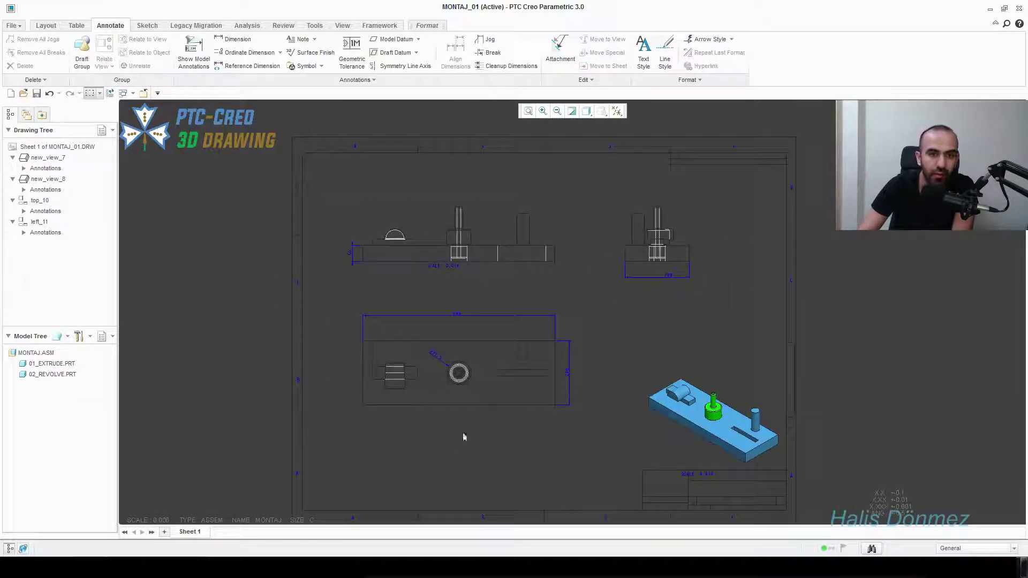
{"action": "left_click", "coordinate": [490, 402]}
{"action": "left_click_drag", "start_coordinate": [491, 380], "coordinate": [483, 409]}
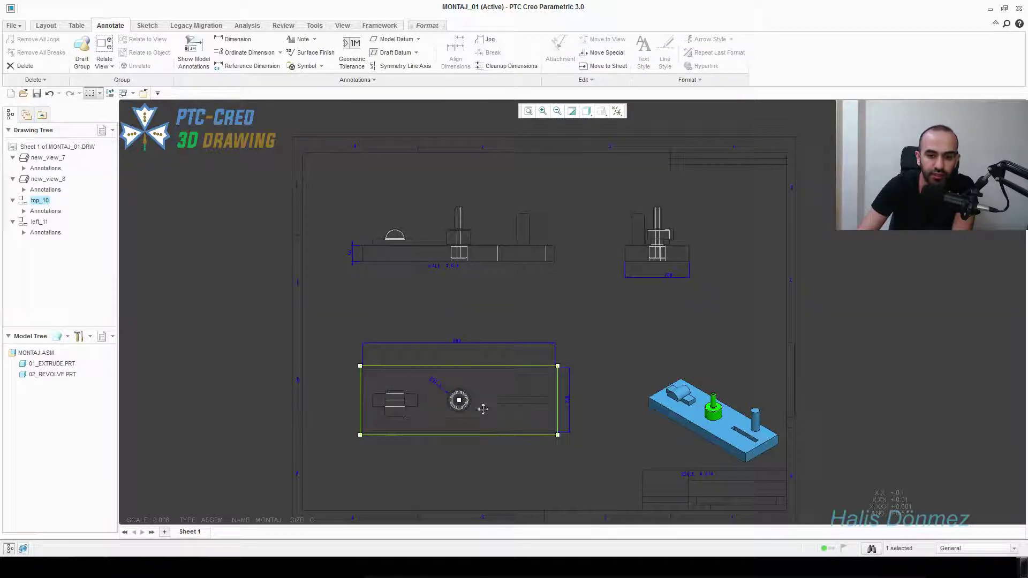
Add a second sheet to the drawing and set 01_EXTRUDE.PRT as the current drawing model
{"action": "left_click", "coordinate": [165, 532]}
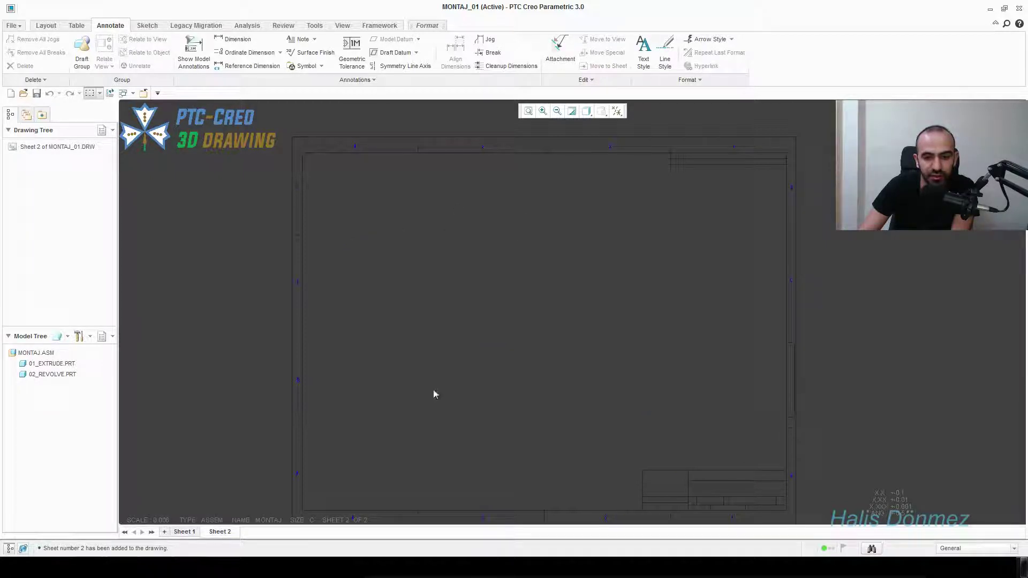
{"action": "left_click", "coordinate": [53, 364]}
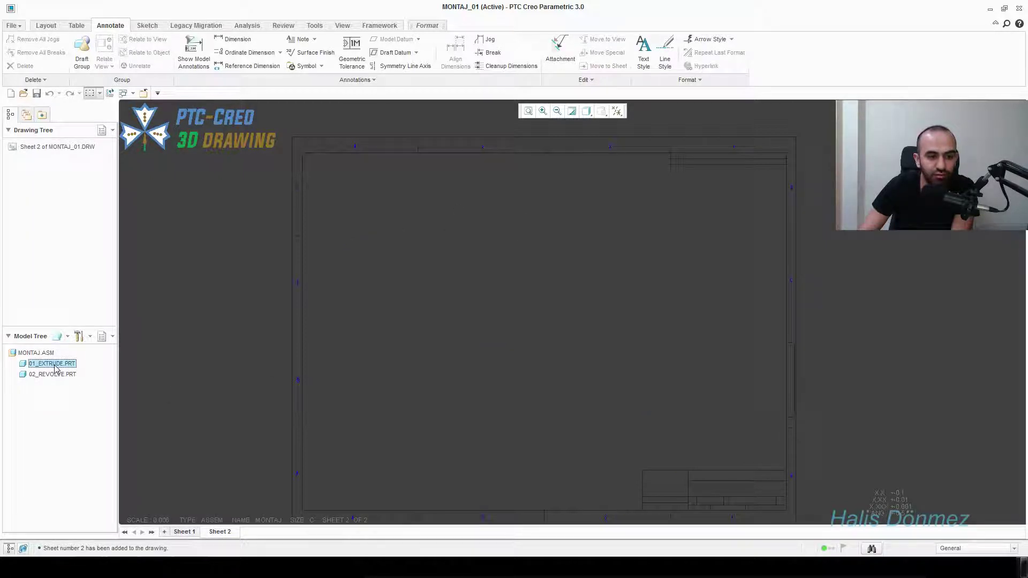
{"action": "right_click", "coordinate": [56, 369]}
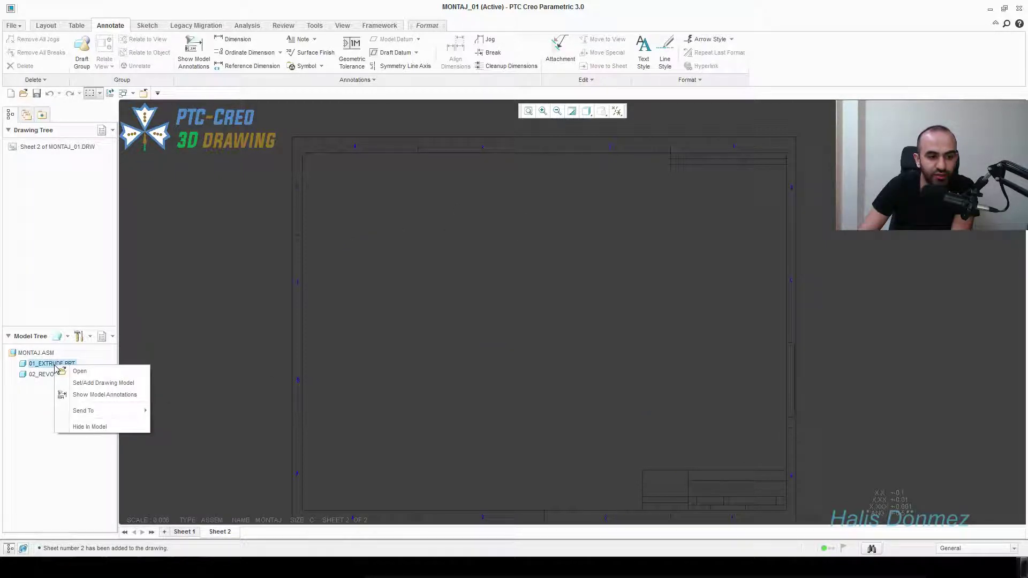
{"action": "left_click", "coordinate": [83, 383]}
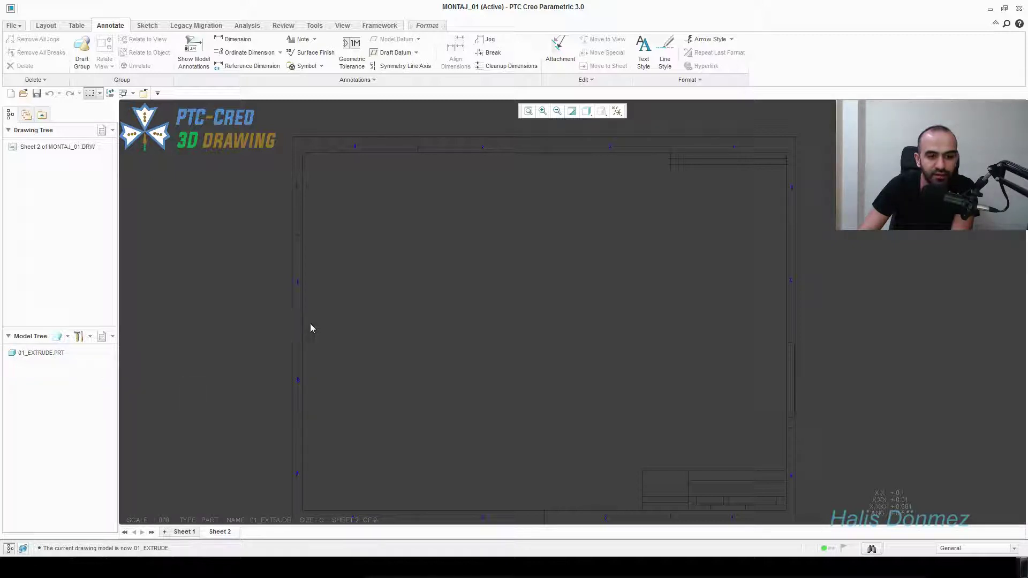
Insert a general view of 01_EXTRUDE without a combined state, orient it to FRONT, and position it in the sheet's upper left area
{"action": "right_click", "coordinate": [390, 225]}
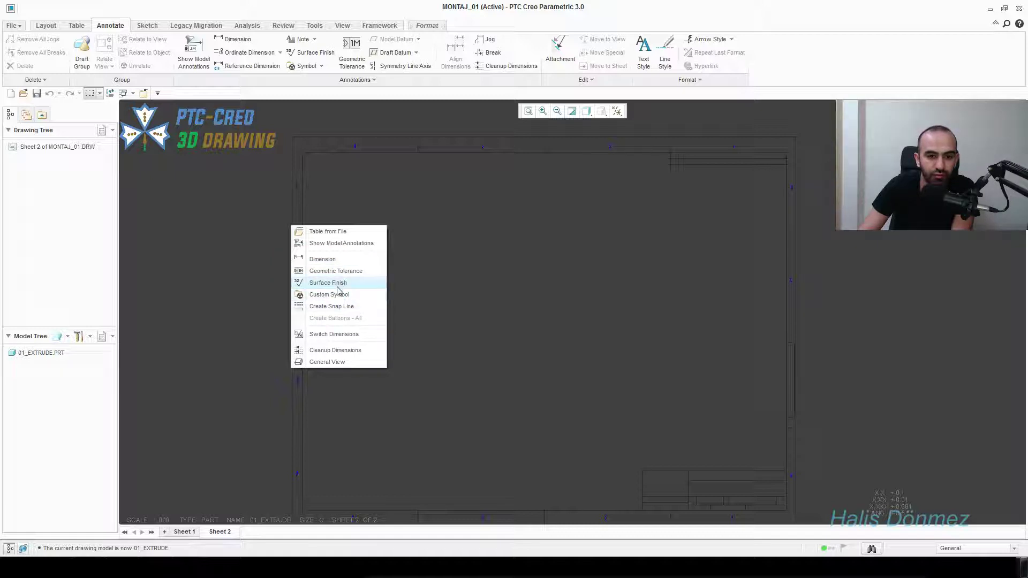
{"action": "left_click", "coordinate": [328, 361]}
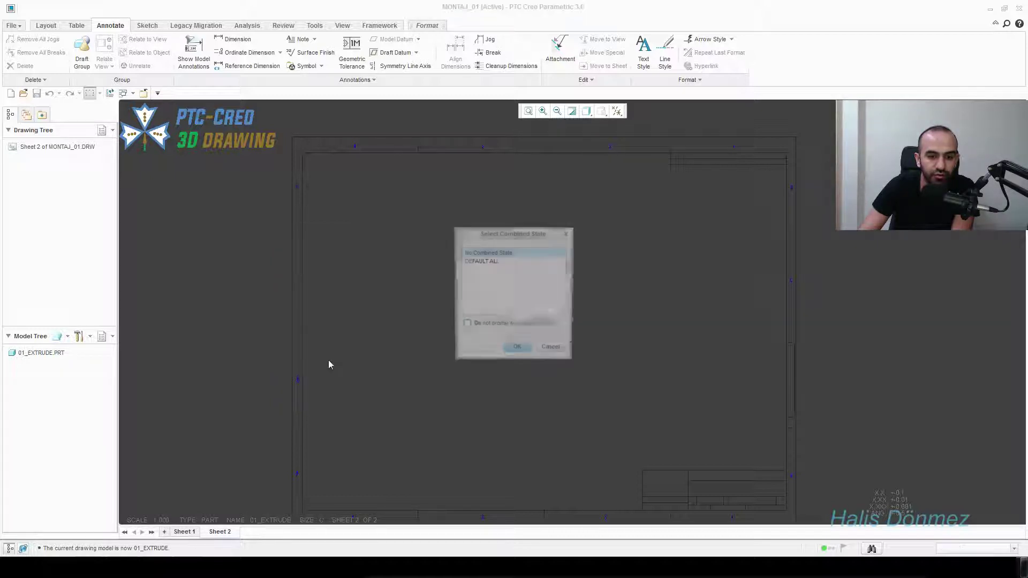
{"action": "left_click", "coordinate": [516, 351]}
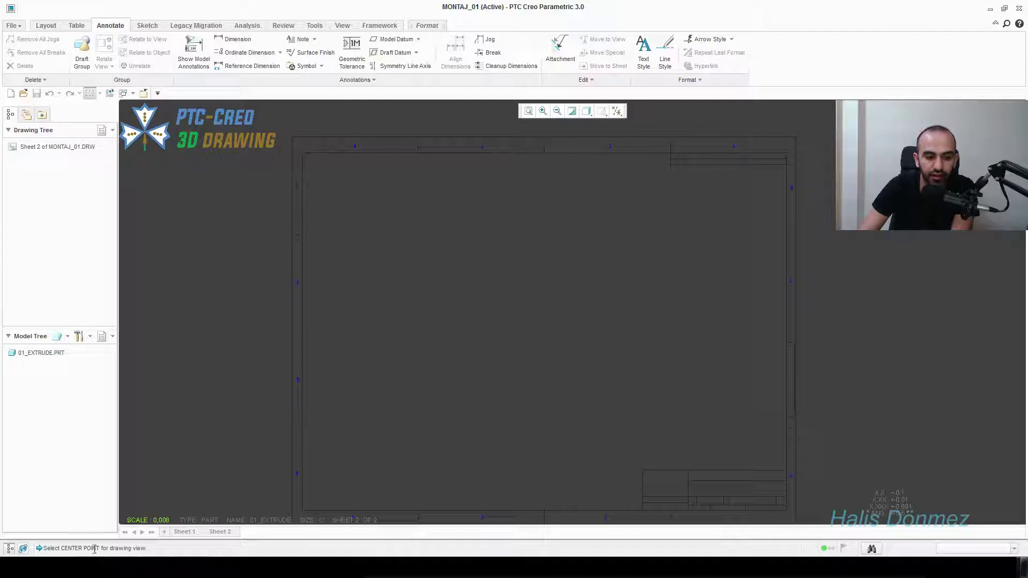
{"action": "left_click", "coordinate": [394, 261]}
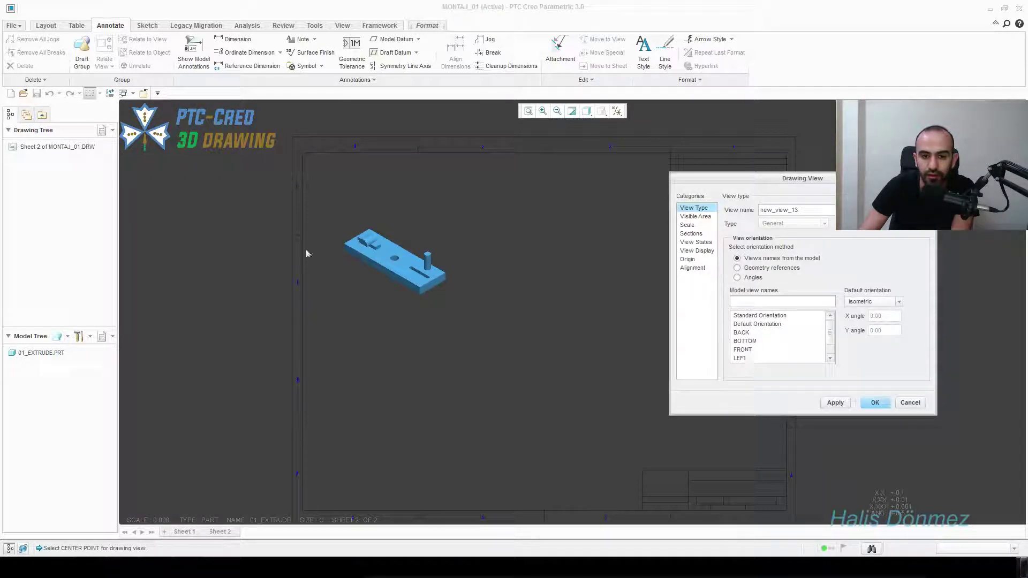
{"action": "left_click", "coordinate": [746, 351]}
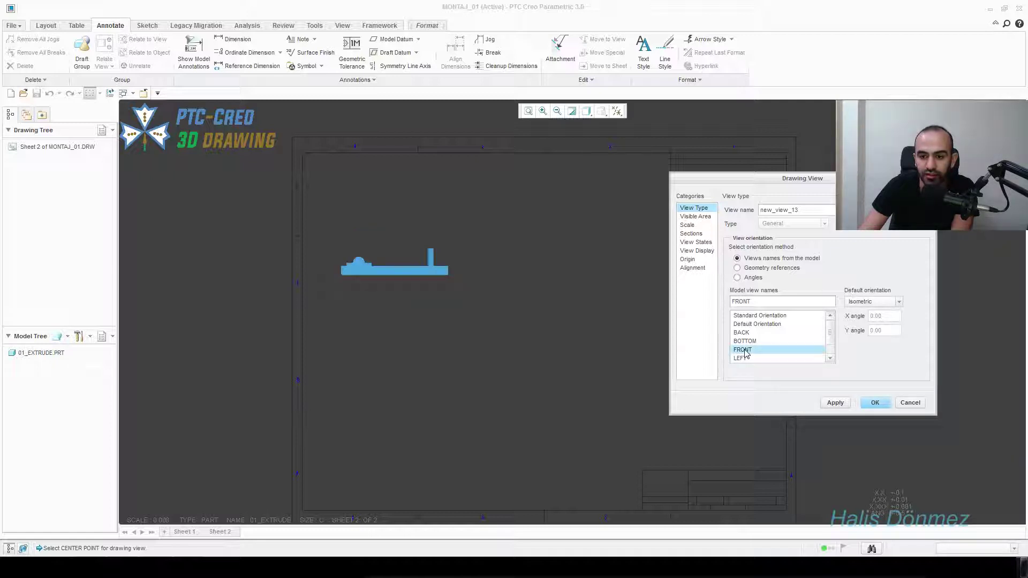
{"action": "left_click", "coordinate": [875, 402]}
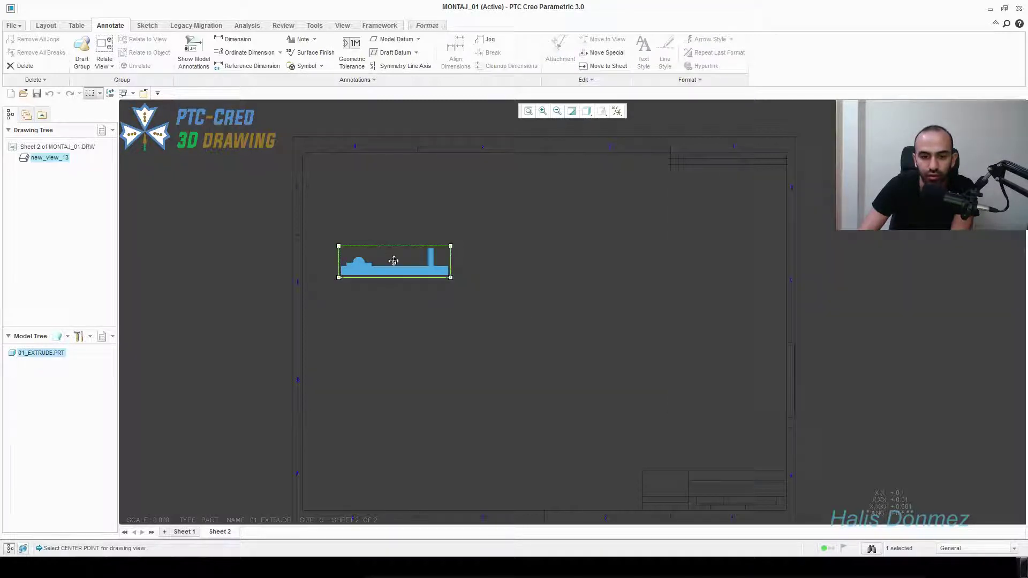
{"action": "left_click_drag", "start_coordinate": [392, 259], "coordinate": [469, 237]}
Add a projection view of the front view, placing it directly below on the second sheet
{"action": "right_click", "coordinate": [469, 237]}
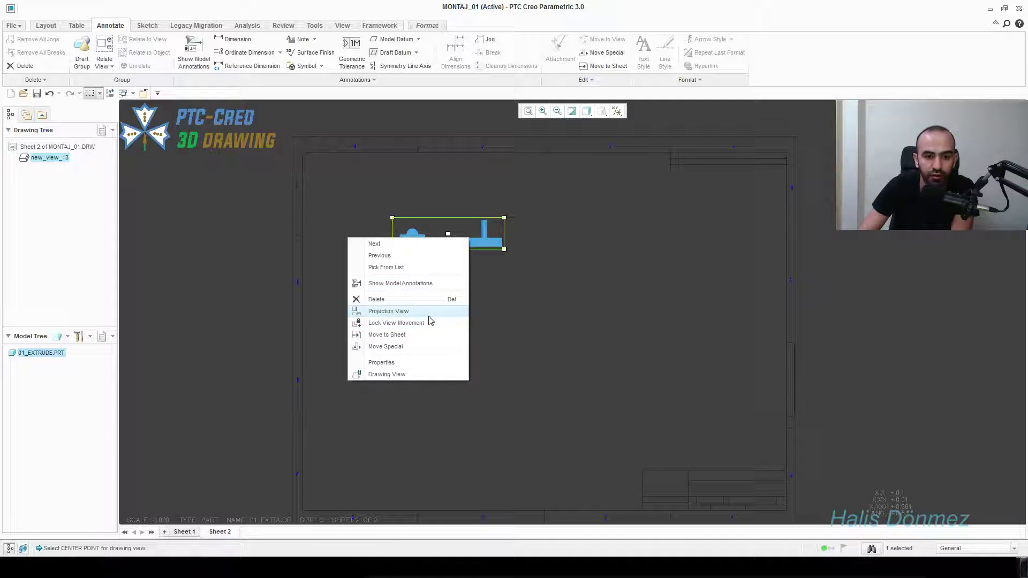
{"action": "left_click", "coordinate": [429, 316]}
{"action": "left_click", "coordinate": [429, 350]}
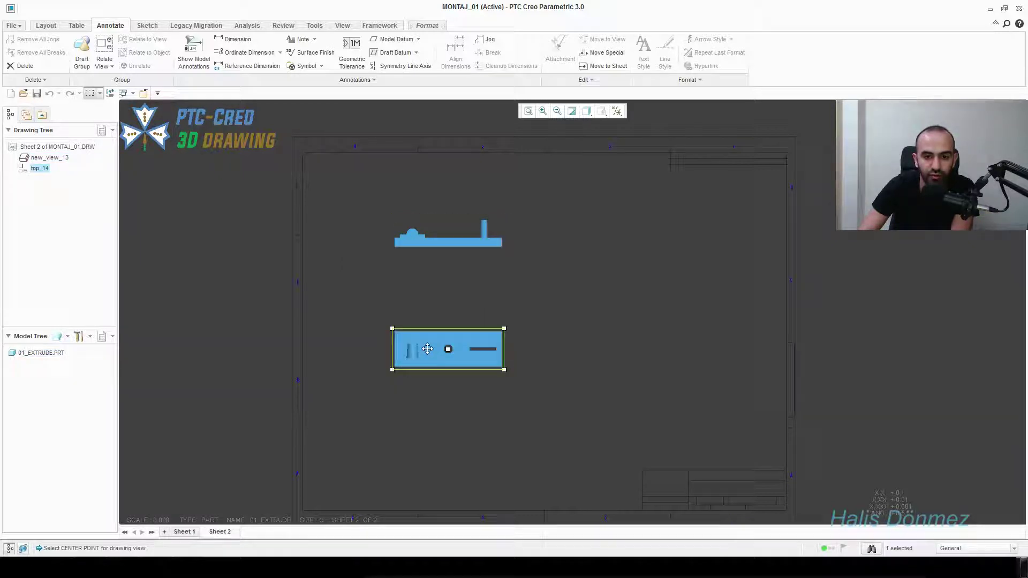
Start another projection view from the front view on the second sheet
{"action": "left_click", "coordinate": [482, 242]}
{"action": "right_click", "coordinate": [442, 241]}
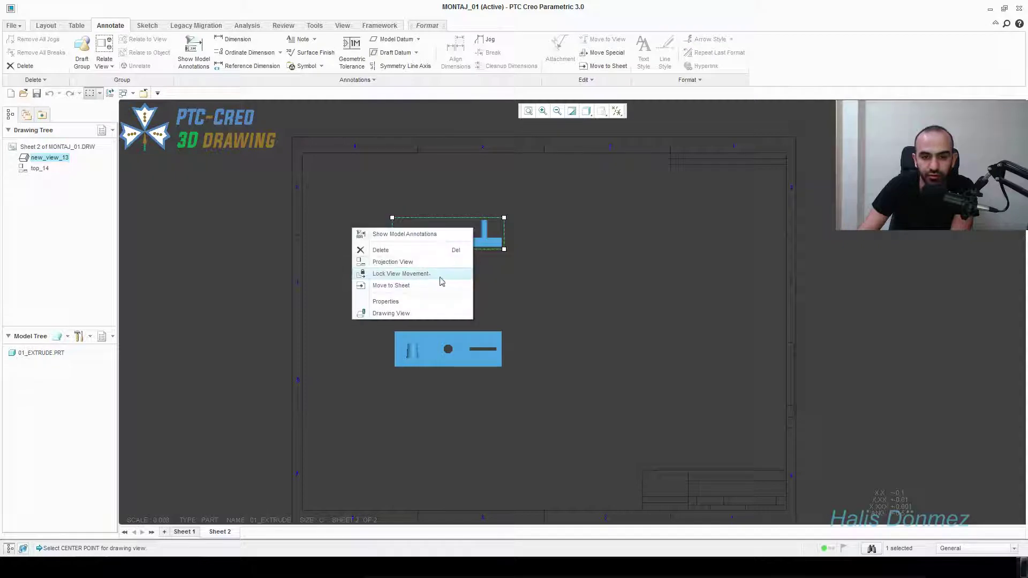